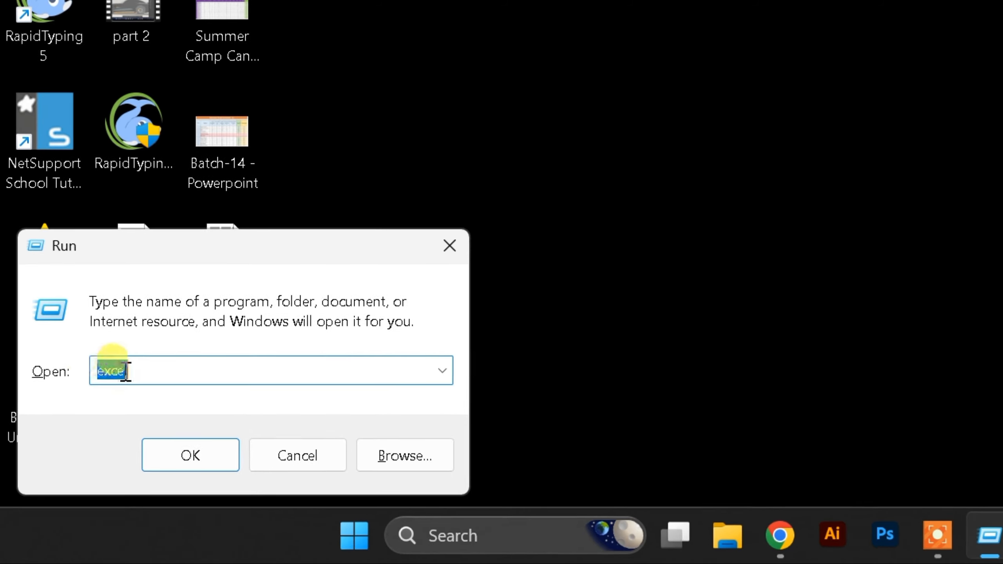
# Launch Excel maximized, create a blank workbook, and dismiss the Office activation notice
pyautogui.click(202, 448)
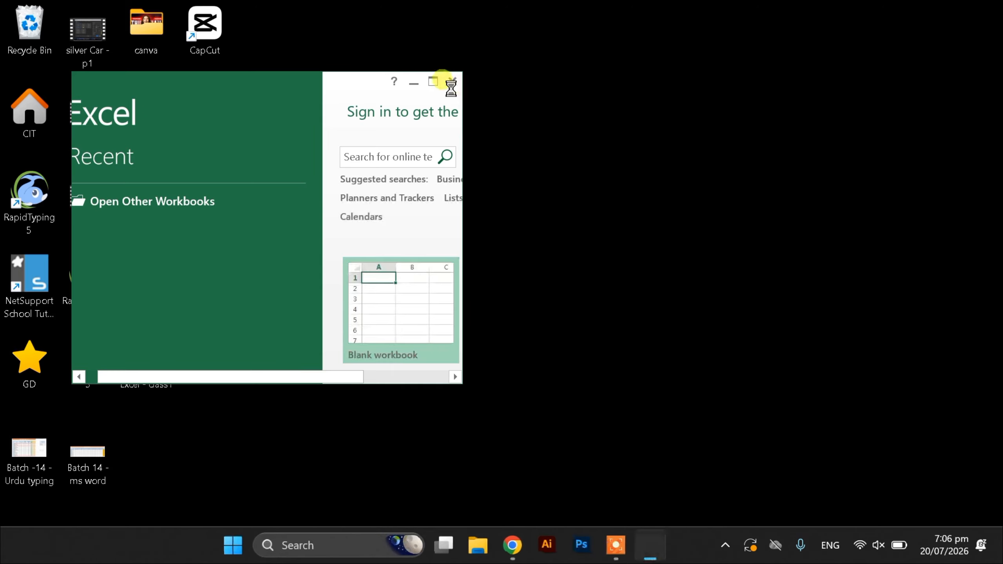
pyautogui.click(433, 81)
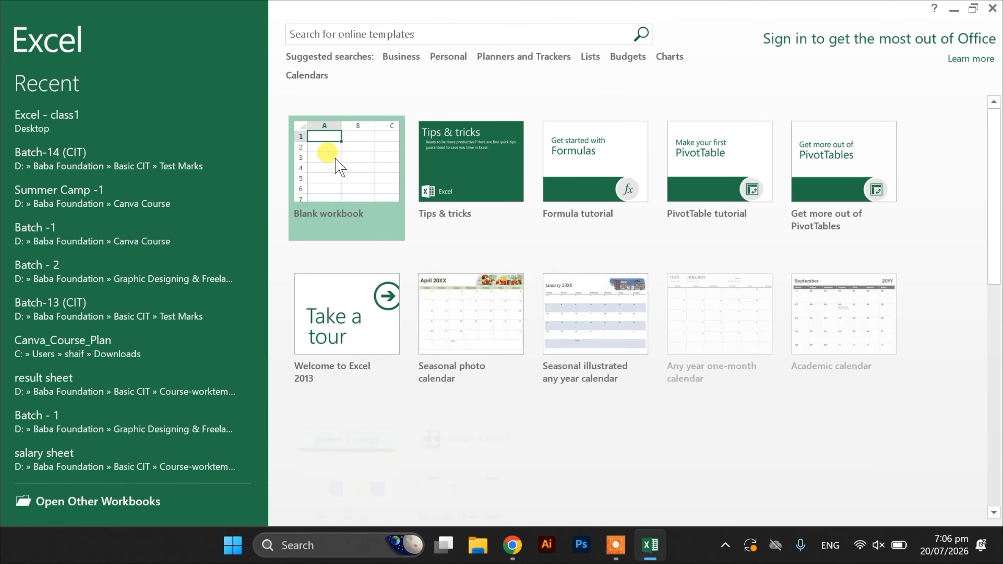
pyautogui.click(335, 157)
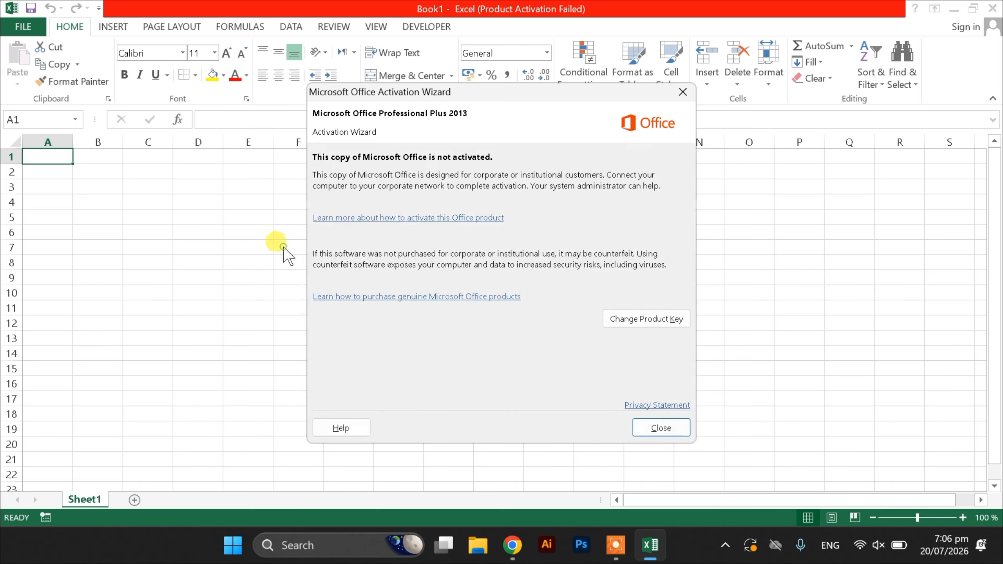
pyautogui.click(661, 426)
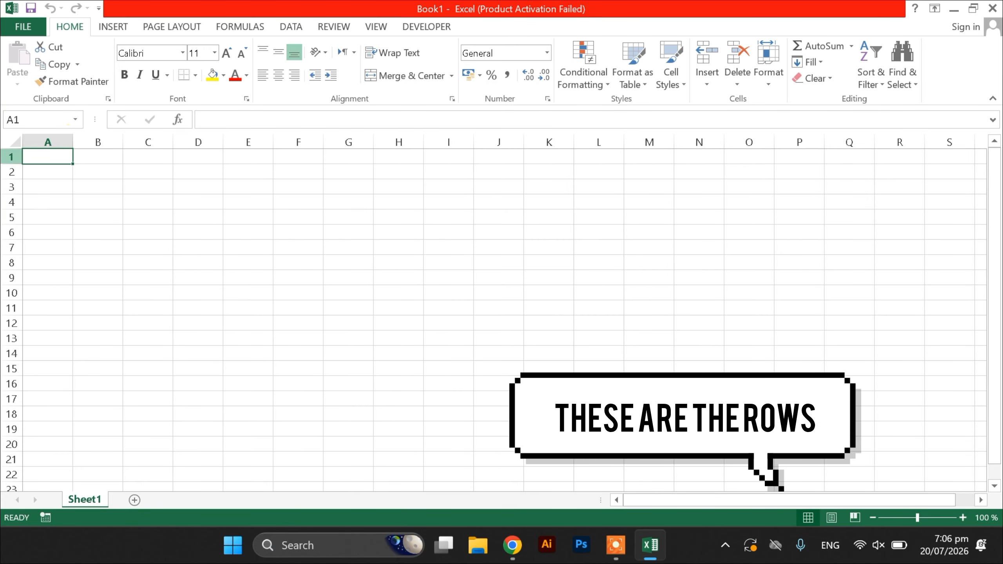
# Enter the column headings Sno in cell B5 and Names in cell C5
pyautogui.click(134, 198)
pyautogui.click(99, 206)
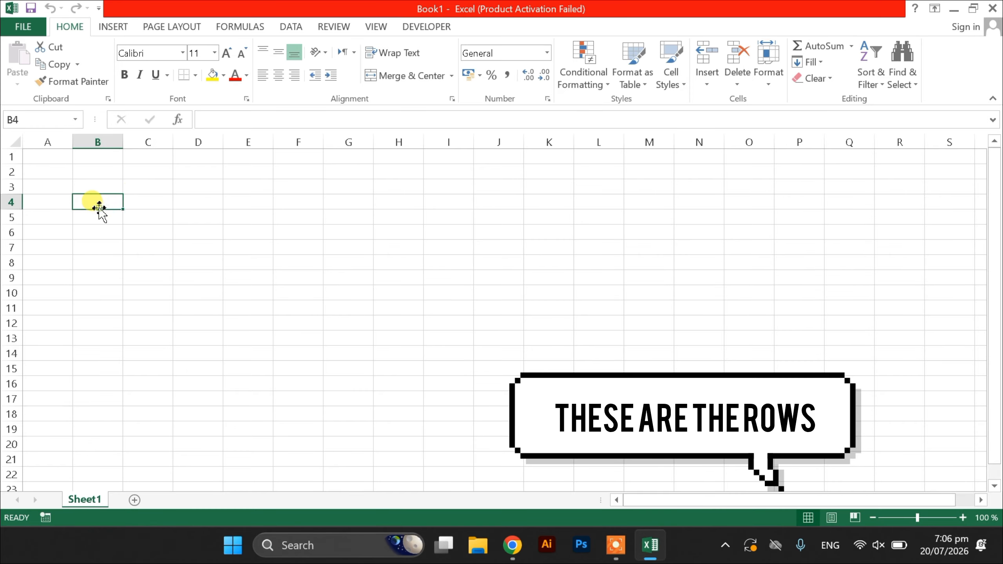
pyautogui.click(103, 218)
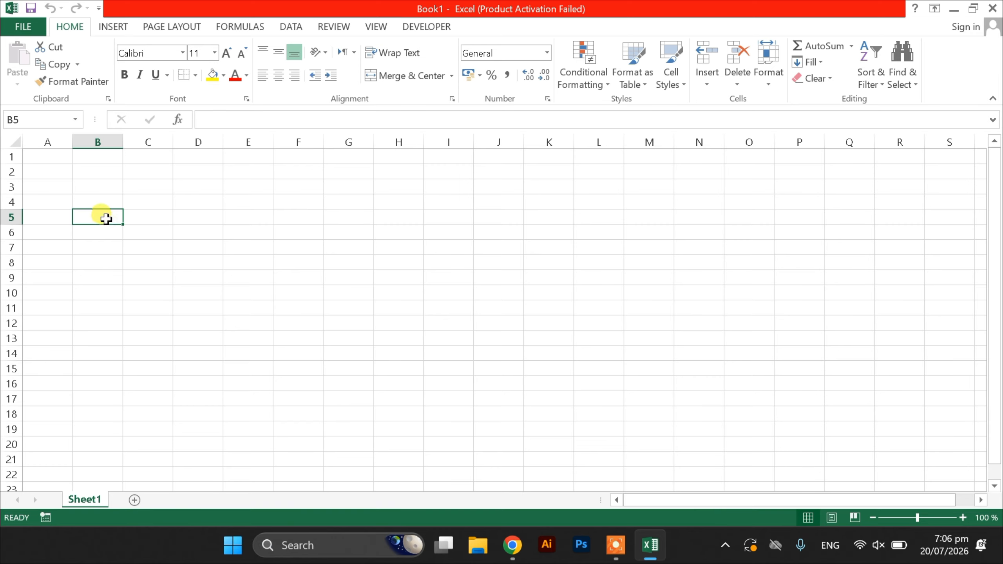
pyautogui.doubleClick(108, 218)
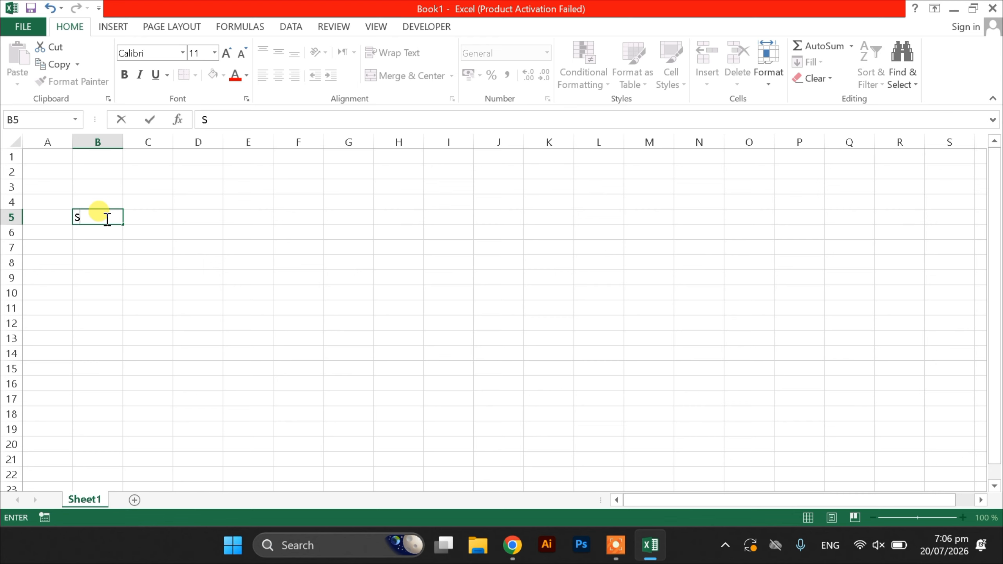
pyautogui.press('Return')
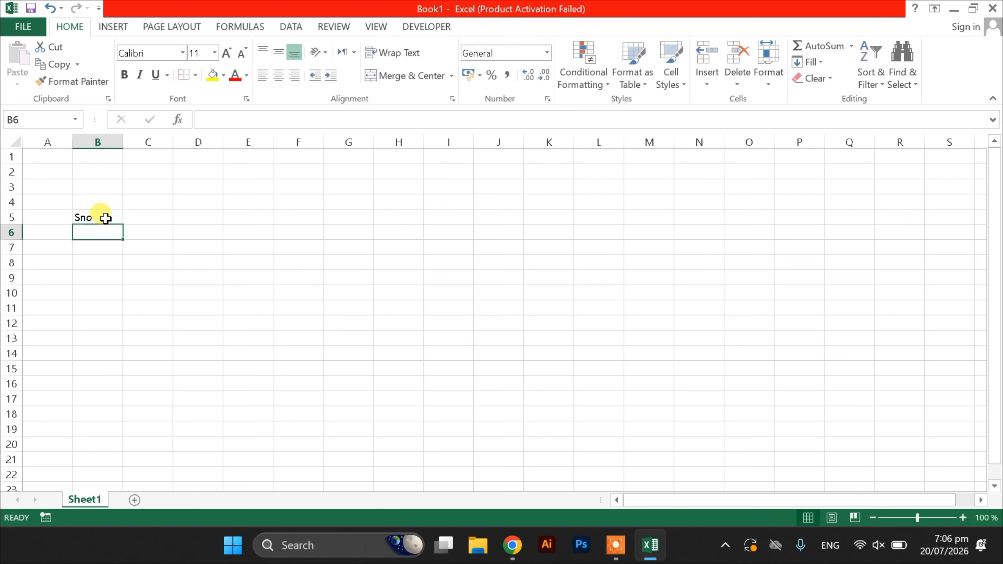
pyautogui.click(105, 219)
pyautogui.press('Right')
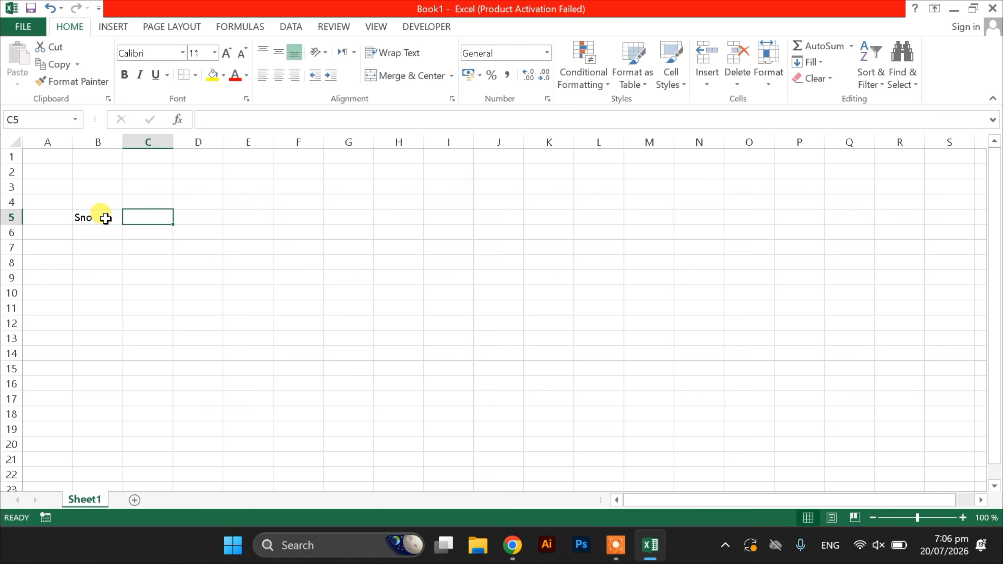
pyautogui.write('N')
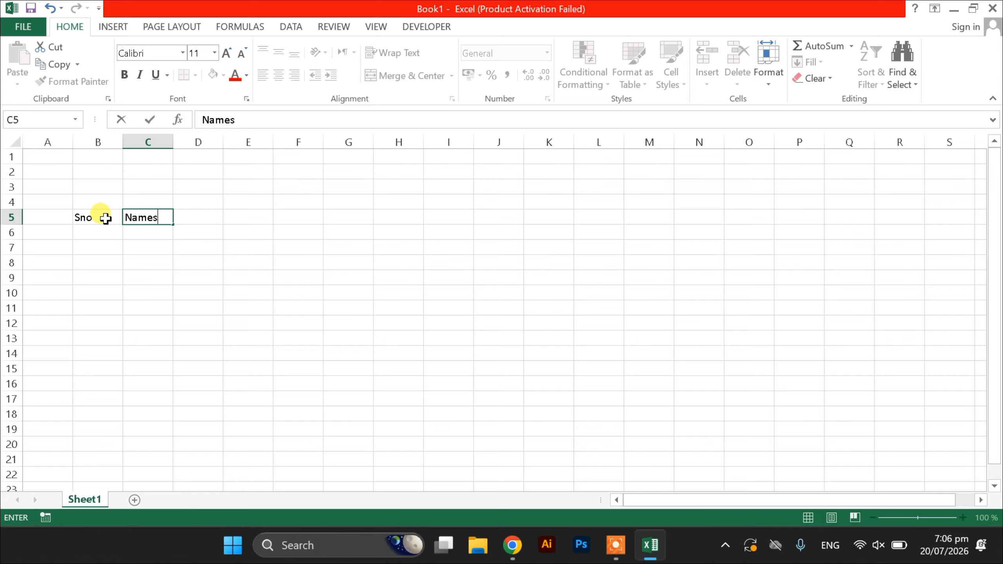
pyautogui.write('ames')
pyautogui.press('Return')
# Enter Monday in cell K3 and autofill the weekday series down column K
pyautogui.click(529, 187)
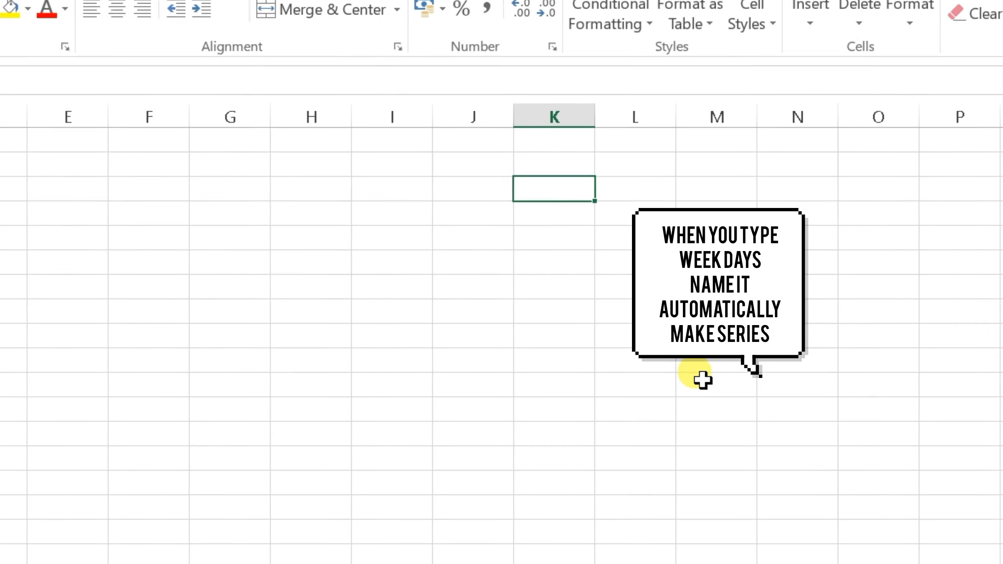
pyautogui.write('monday')
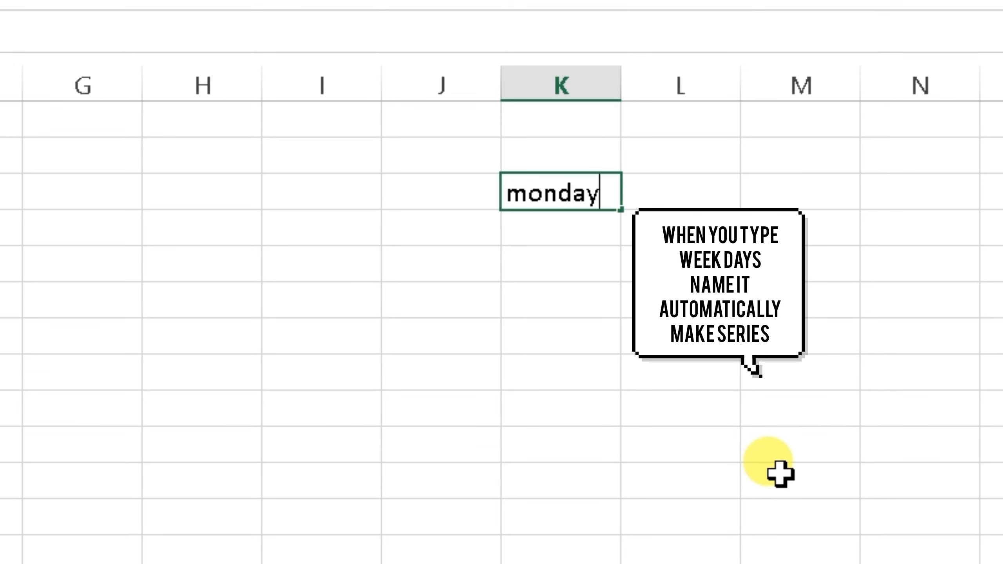
pyautogui.click(633, 334)
pyautogui.click(608, 184)
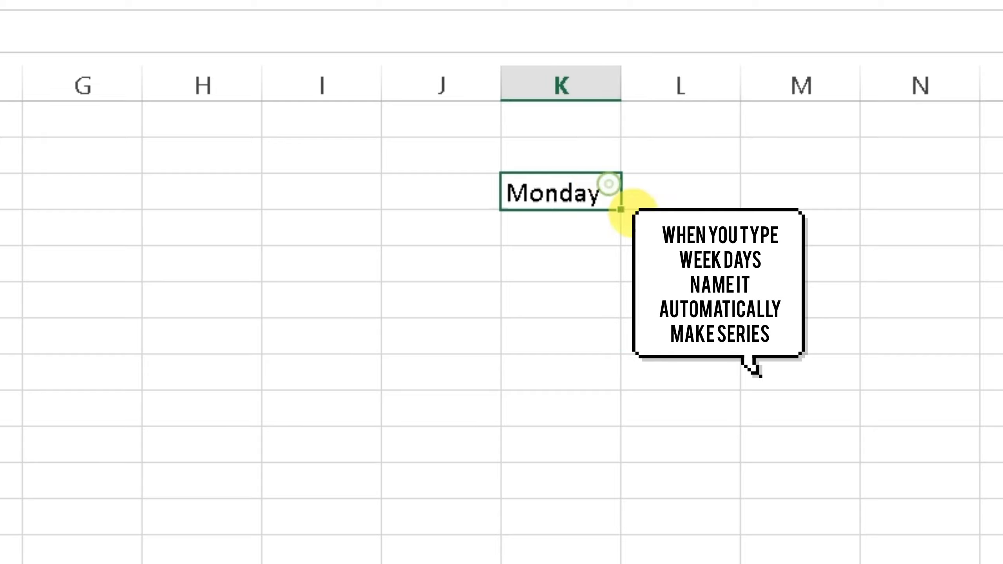
pyautogui.moveTo(628, 212); pyautogui.dragTo(610, 561)
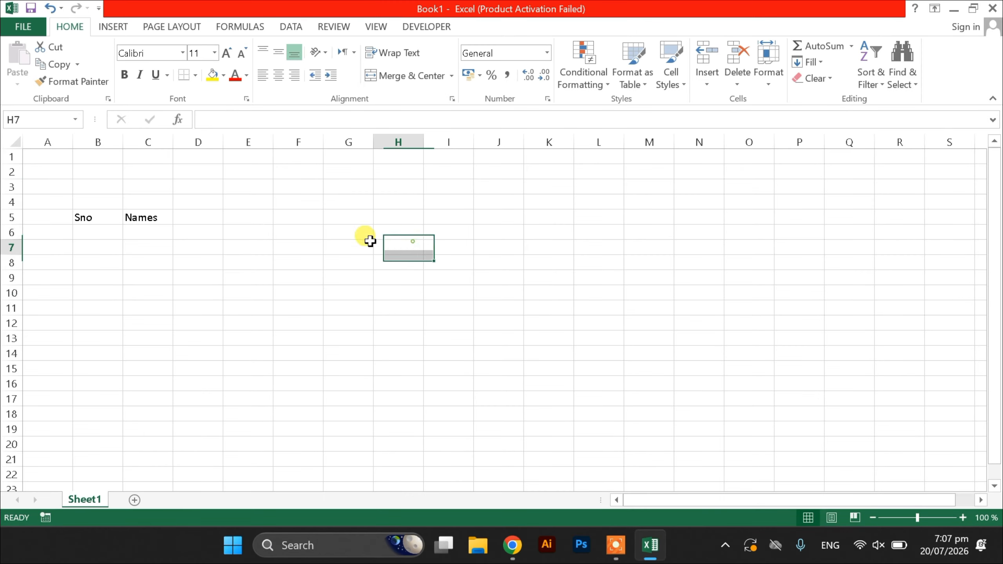
# Enter the first two serial numbers, 1 in cell B6 and 2 in cell B7, under the Sno heading
pyautogui.click(95, 236)
pyautogui.write('1')
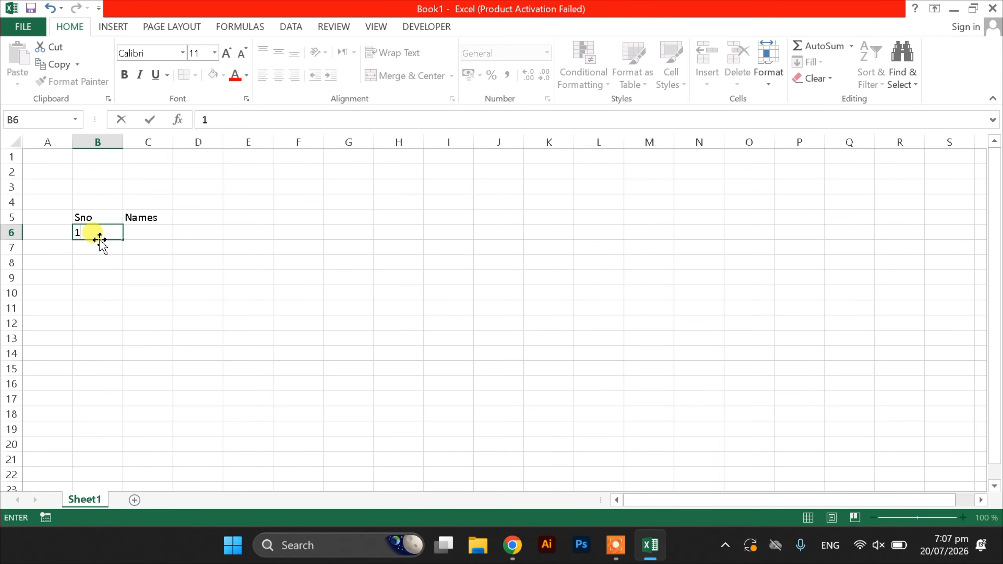
pyautogui.press('Return')
pyautogui.write('2')
pyautogui.click(79, 281)
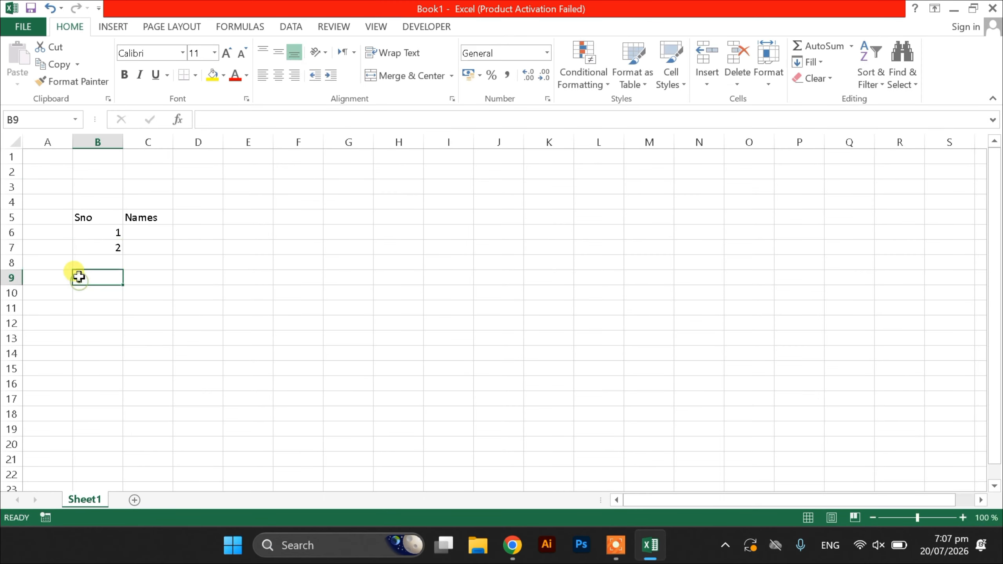
# Autofill the serial number series from B6:B7 down to 15 in cell B20
pyautogui.click(93, 232)
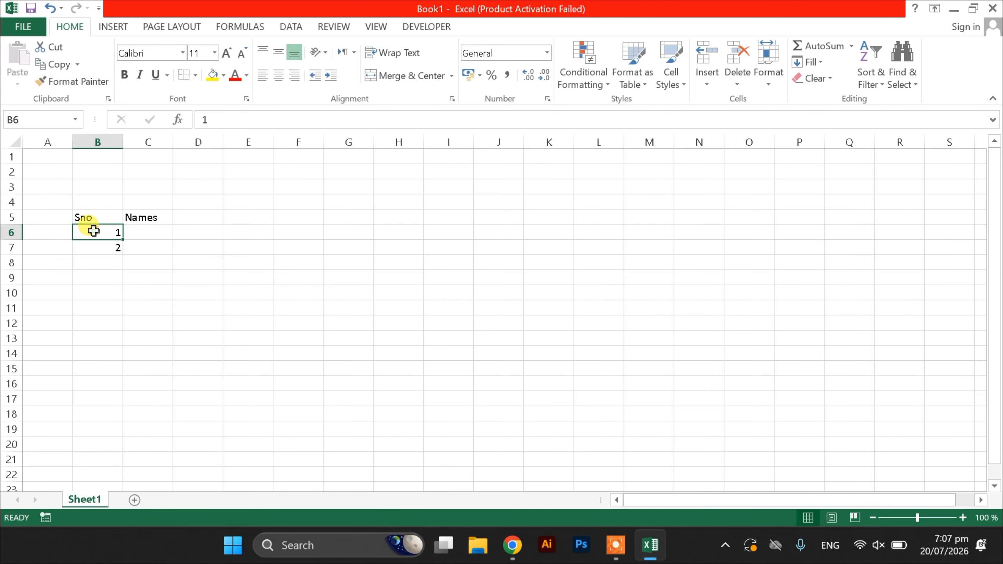
pyautogui.moveTo(93, 231); pyautogui.dragTo(93, 248)
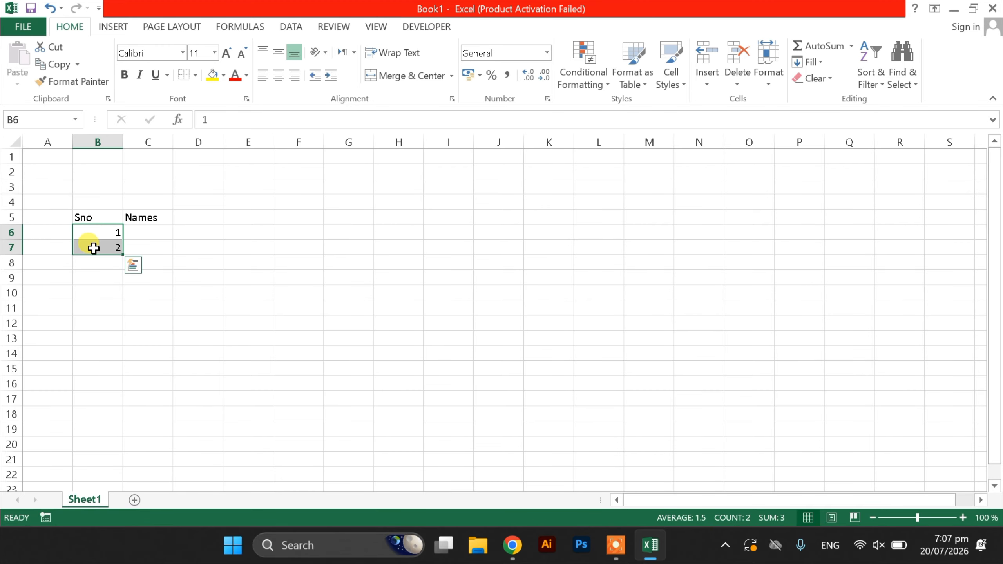
pyautogui.click(103, 228)
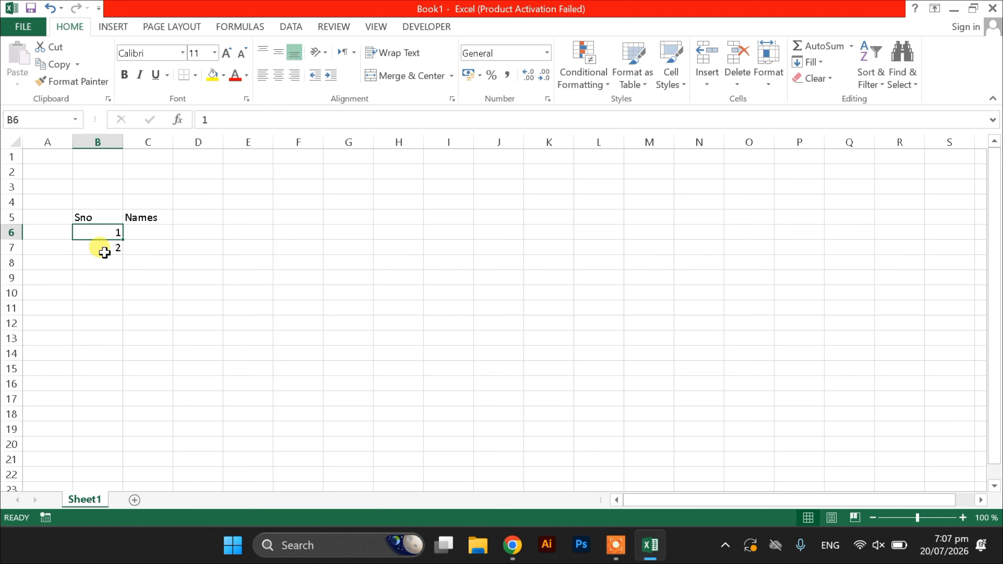
pyautogui.moveTo(102, 237); pyautogui.dragTo(101, 248)
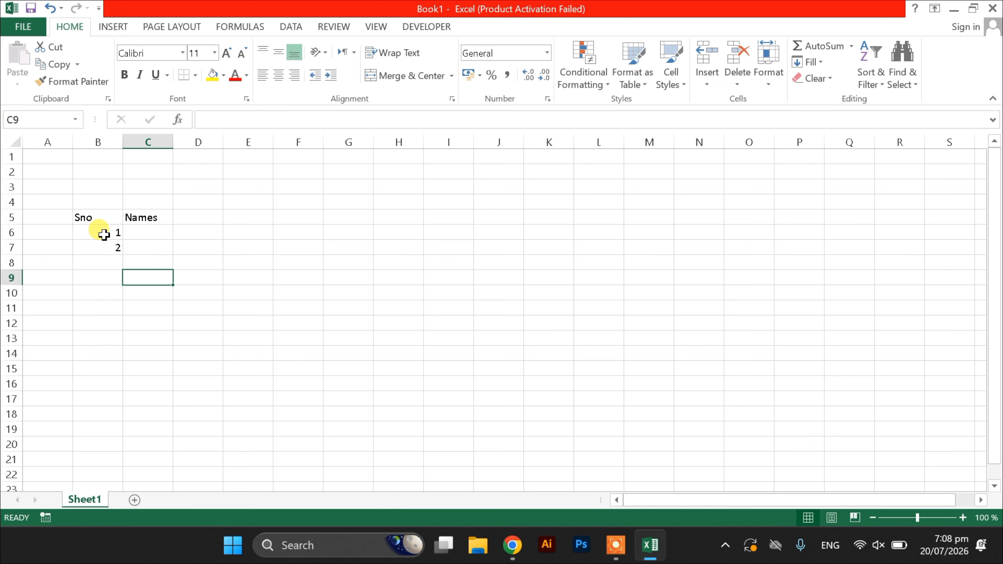
pyautogui.moveTo(103, 234); pyautogui.dragTo(103, 246)
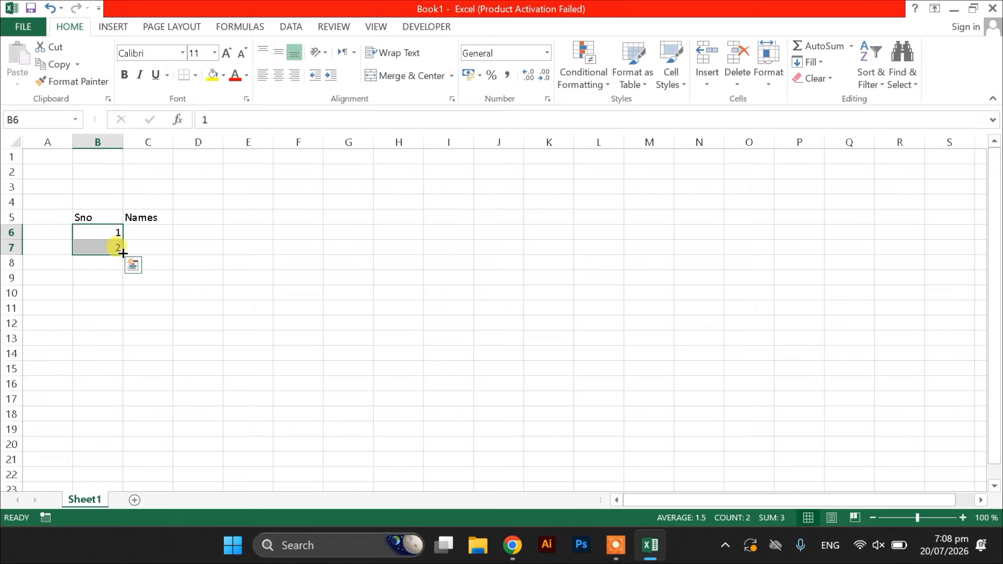
pyautogui.moveTo(124, 253); pyautogui.dragTo(105, 444)
pyautogui.click(224, 354)
# Enter a person's first name for each of serial numbers 1 to 5 in cells C6 through C10
pyautogui.click(160, 237)
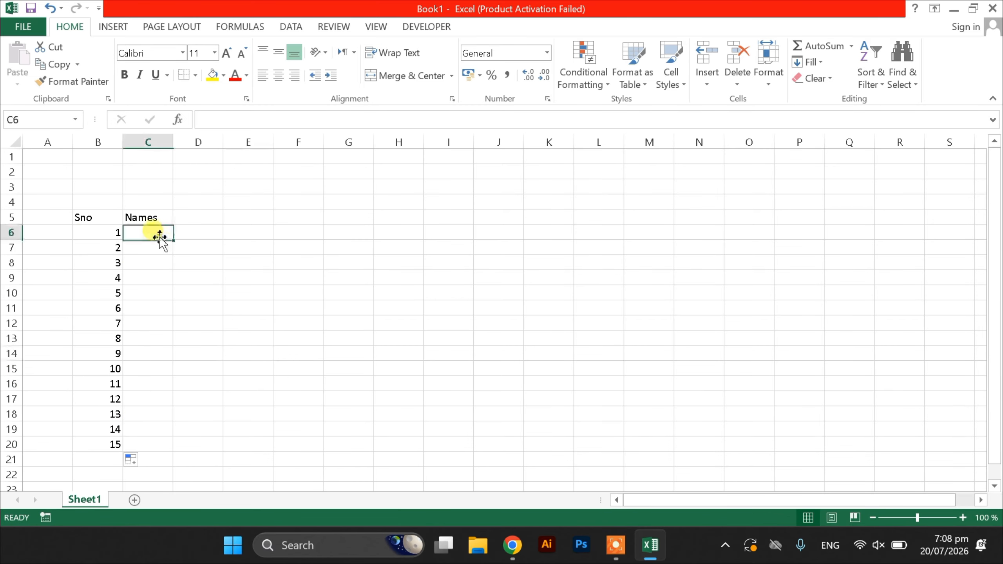
pyautogui.write('Ali')
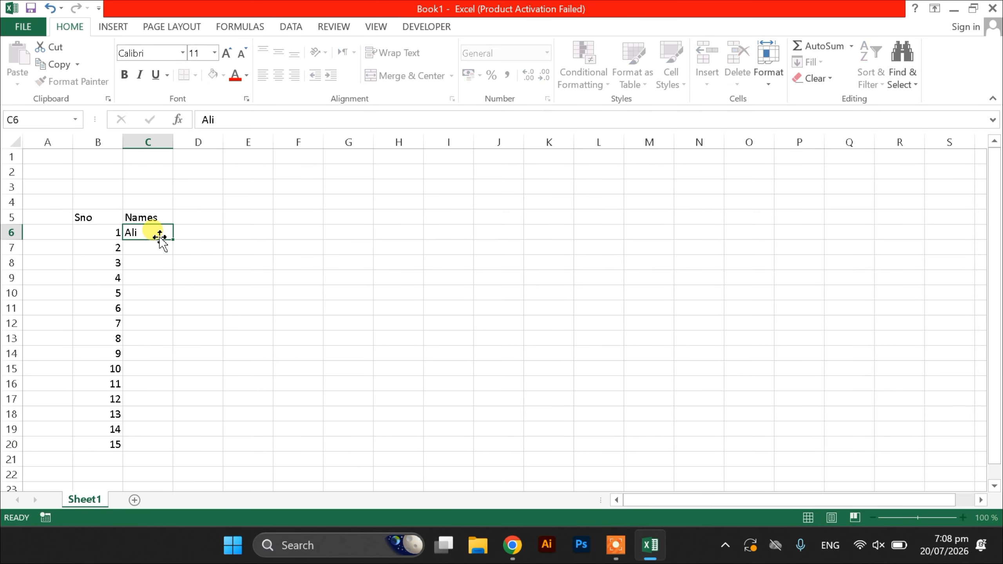
pyautogui.press('Return')
pyautogui.write('fatima')
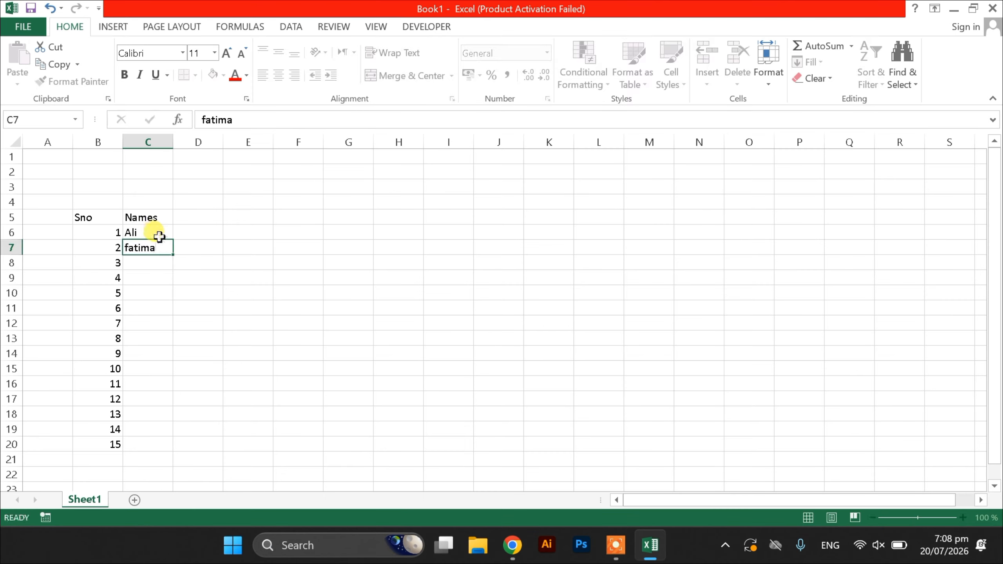
pyautogui.press('Return')
pyautogui.write('alishba')
pyautogui.press('Return')
pyautogui.write('shaifa')
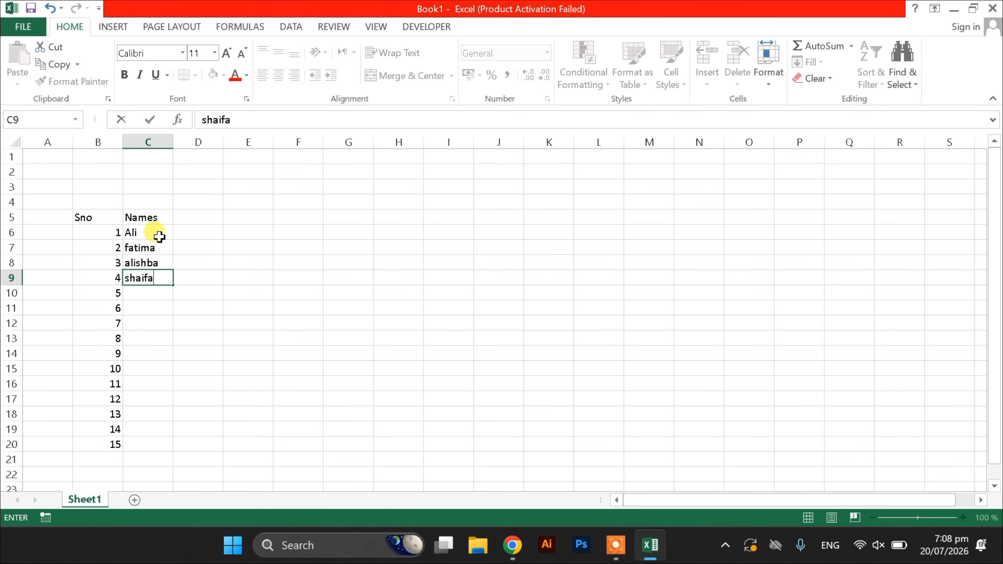
pyautogui.press('Return')
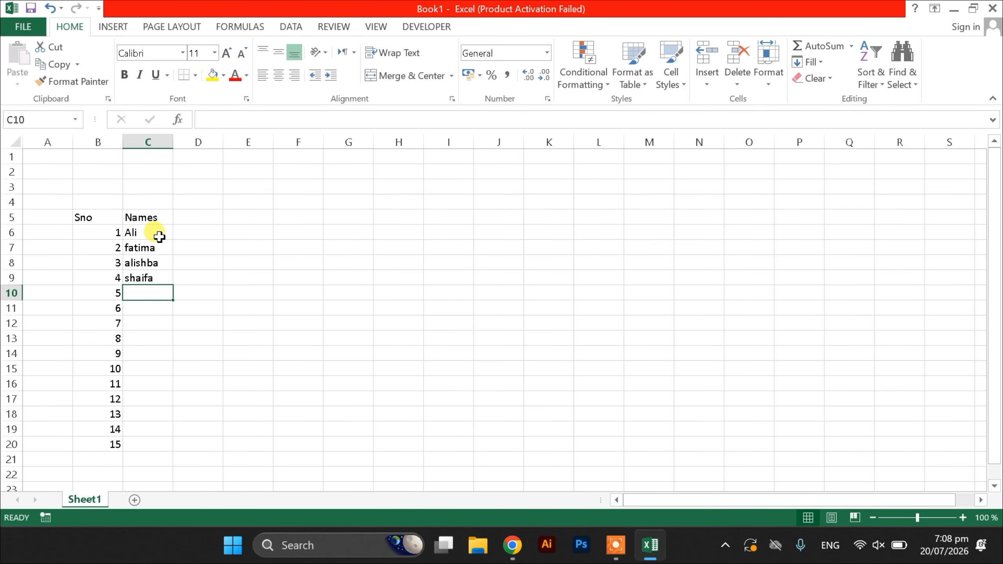
pyautogui.write('rida')
pyautogui.press('Return')
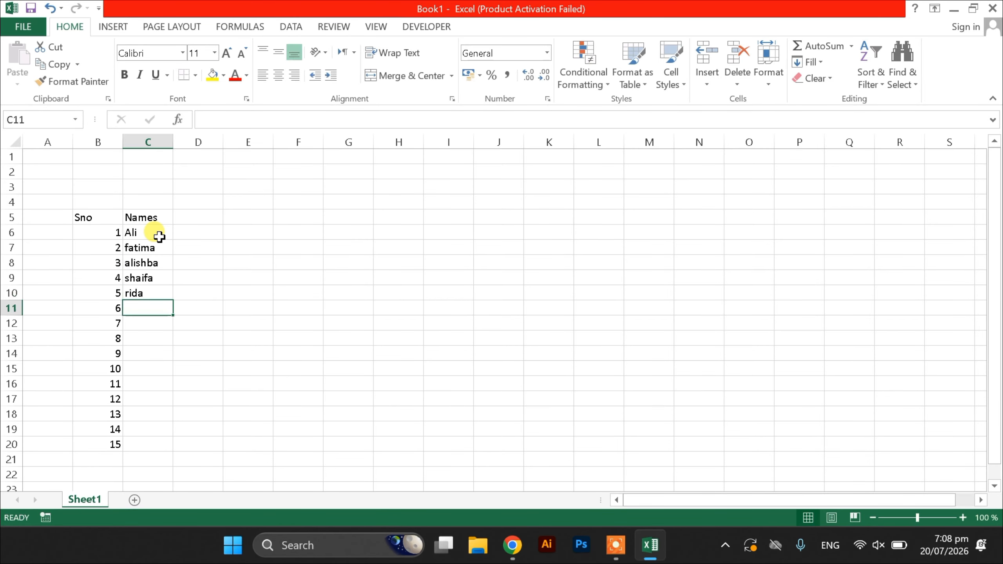
# Enter a person's first name for each of serial numbers 6 to 10 in cells C11 through C15
pyautogui.write('ghazi')
pyautogui.press('Return')
pyautogui.write('uroo')
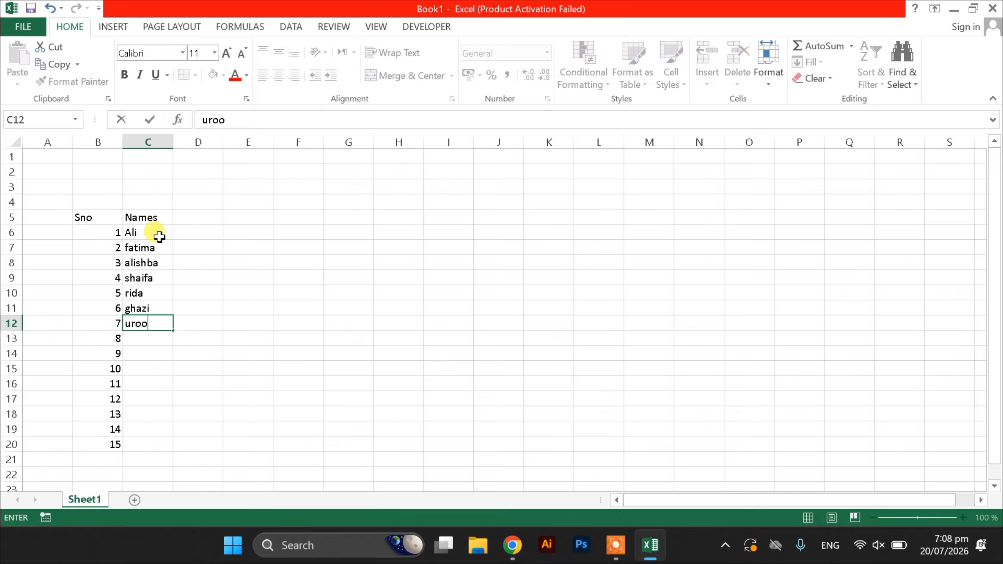
pyautogui.write('j')
pyautogui.press('Return')
pyautogui.write('aro')
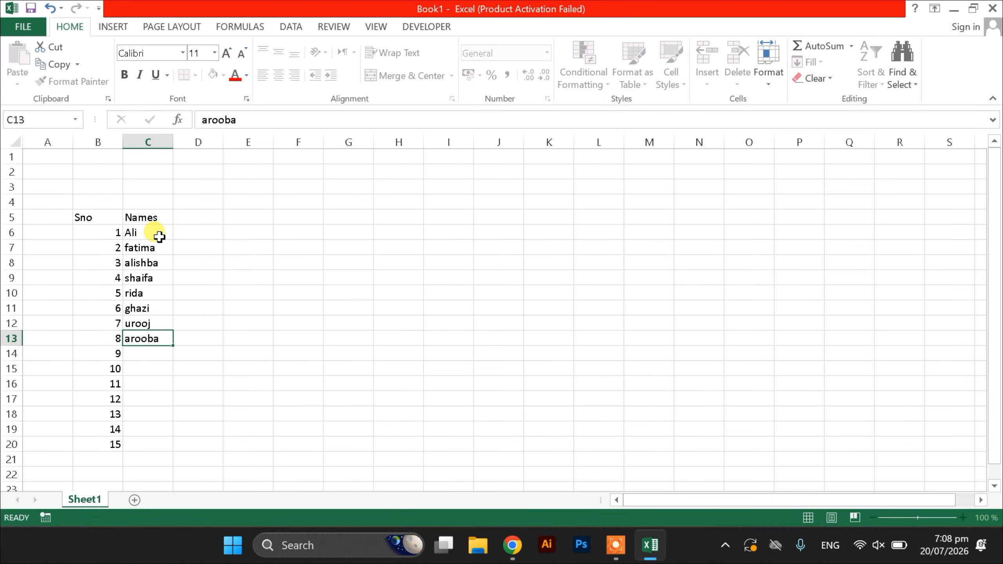
pyautogui.write('oba')
pyautogui.press('Return')
pyautogui.write('bushra')
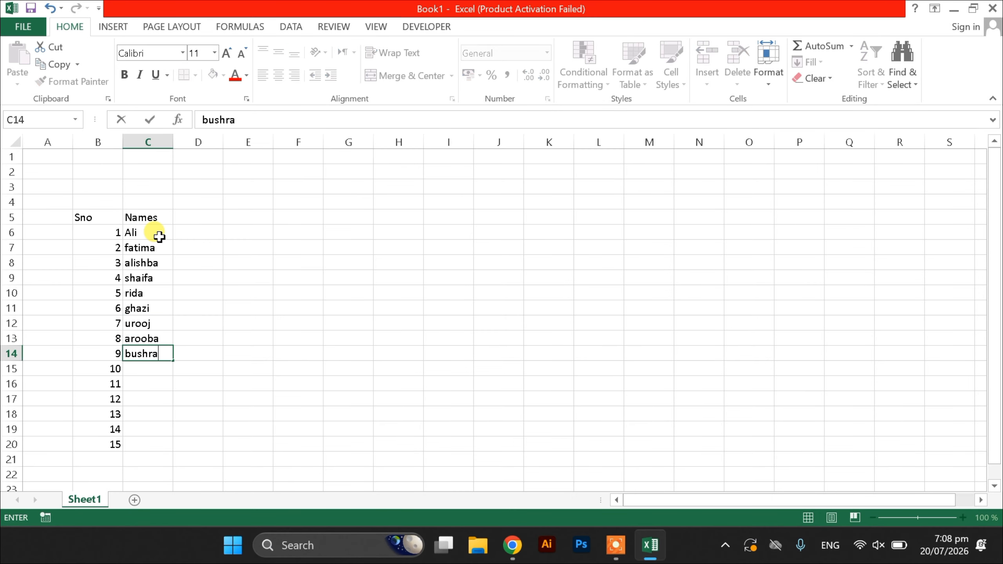
pyautogui.press('Return')
pyautogui.write('komal')
pyautogui.press('Return')
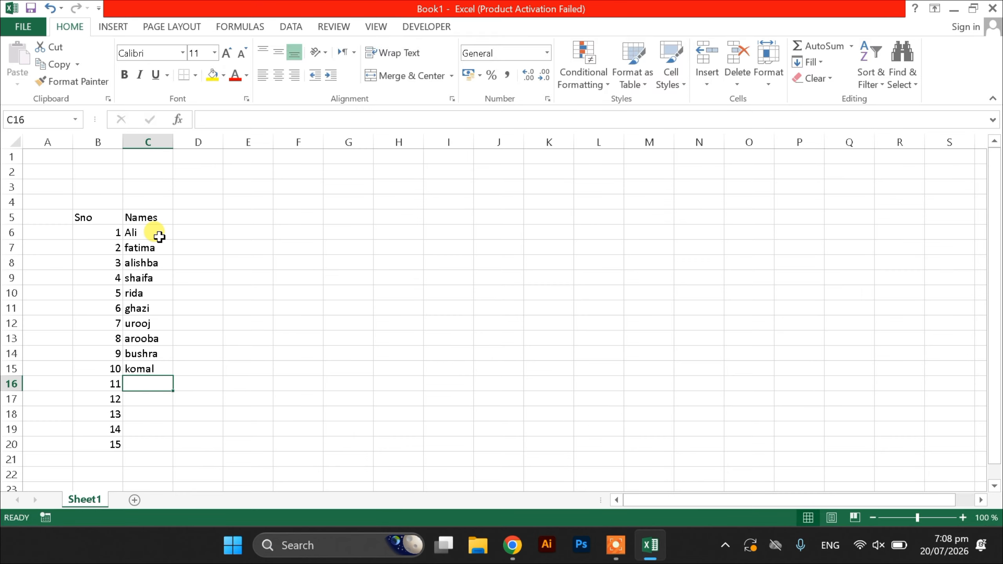
# Enter a person's name for each of serial numbers 11 to 15 in cells C16 through C20
pyautogui.write('muskan')
pyautogui.press('Return')
pyautogui.write('masooma')
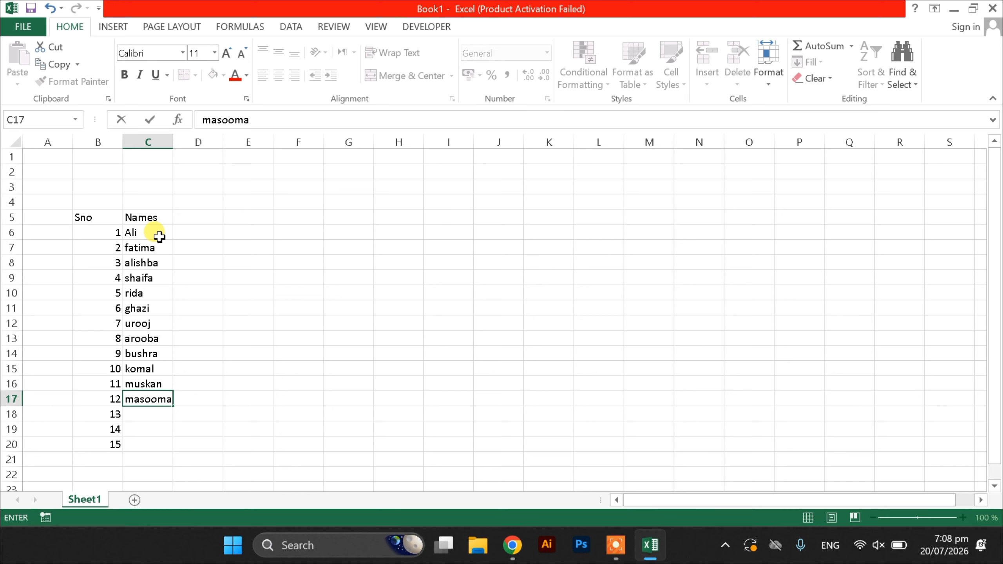
pyautogui.press('Return')
pyautogui.write('hira')
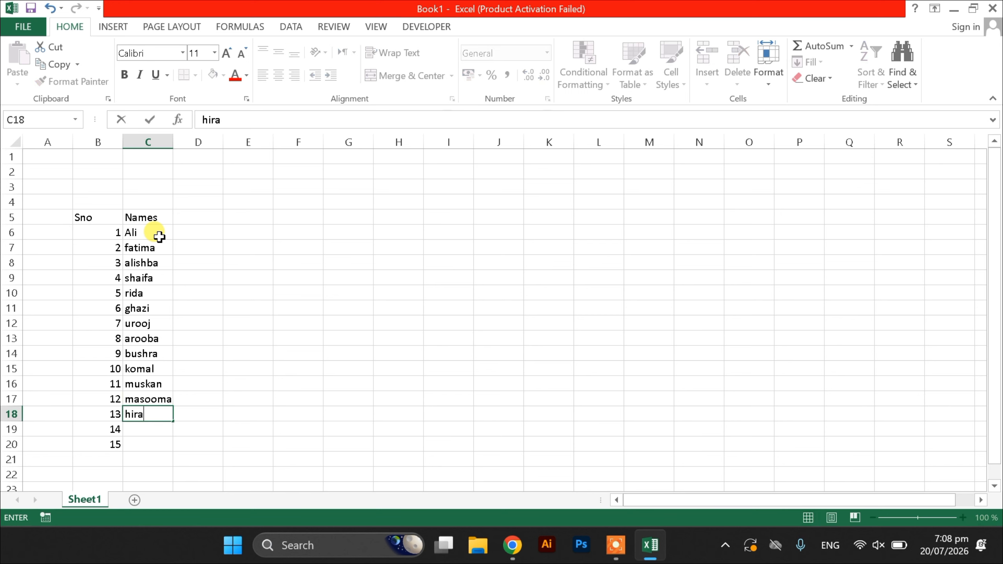
pyautogui.press('Return')
pyautogui.write('nida')
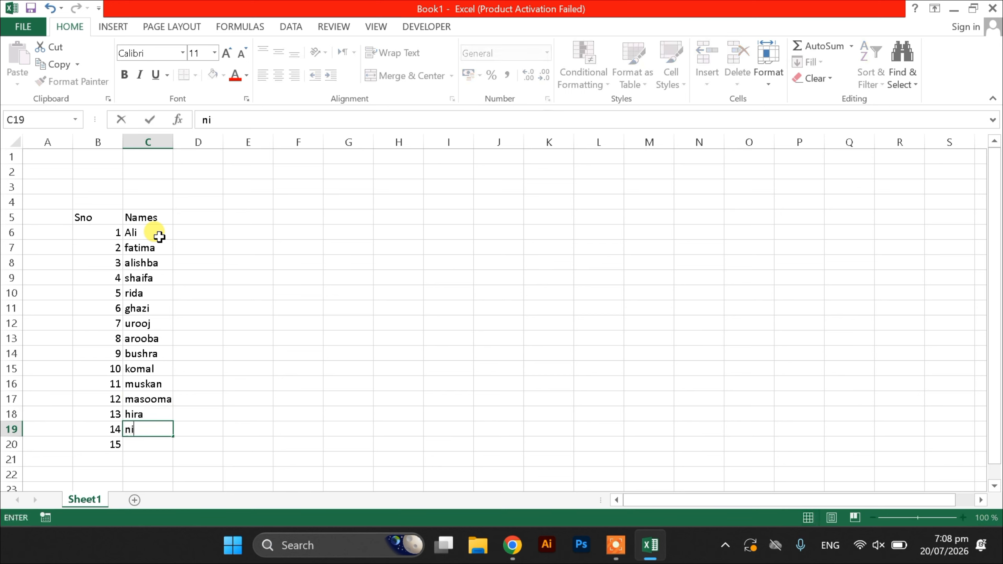
pyautogui.press('Return')
pyautogui.write('bint')
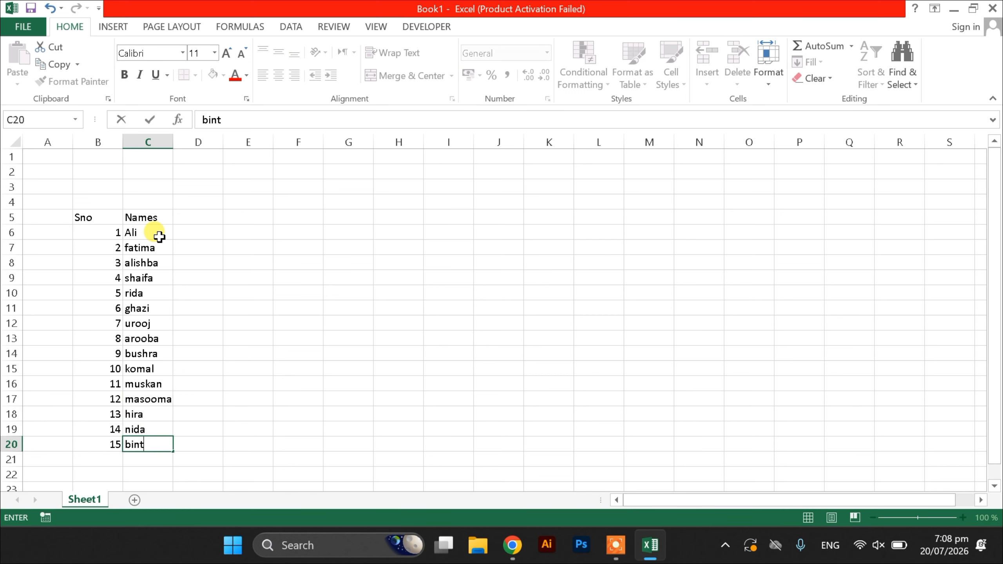
pyautogui.write(' e zehra')
pyautogui.press('Return')
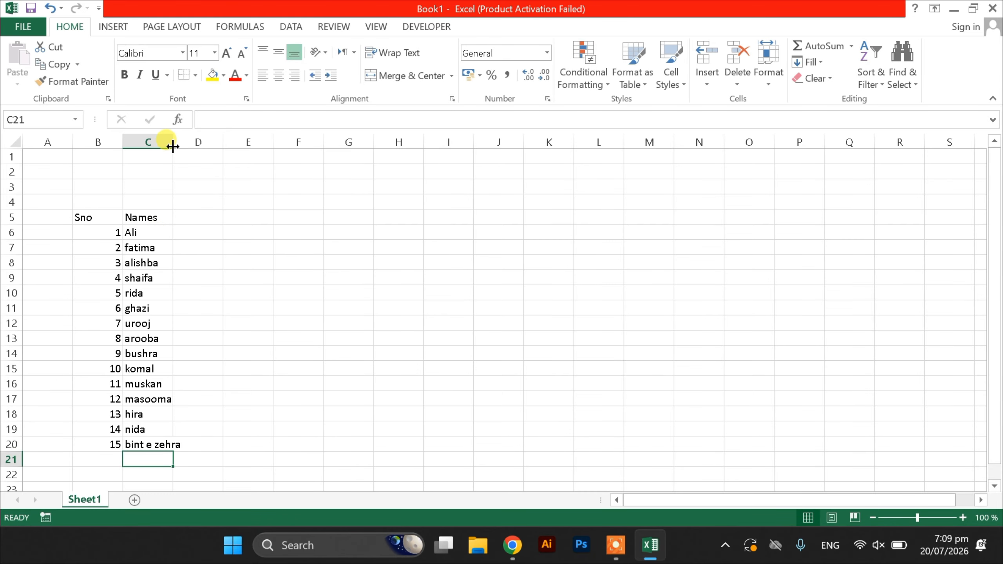
# Widen column C so the longest entry in the Names list fits
pyautogui.moveTo(172, 147); pyautogui.dragTo(184, 147)
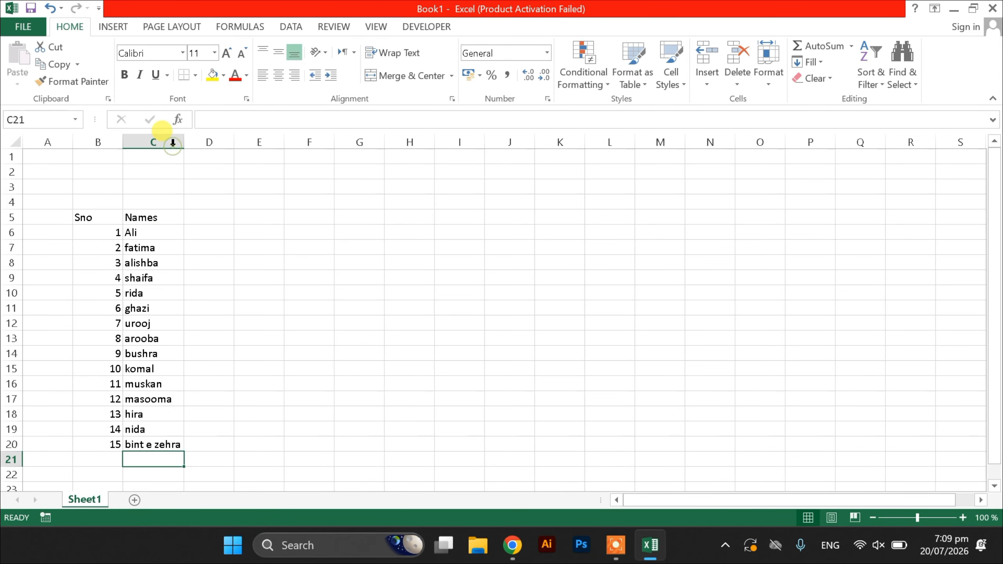
pyautogui.click(131, 471)
pyautogui.click(186, 262)
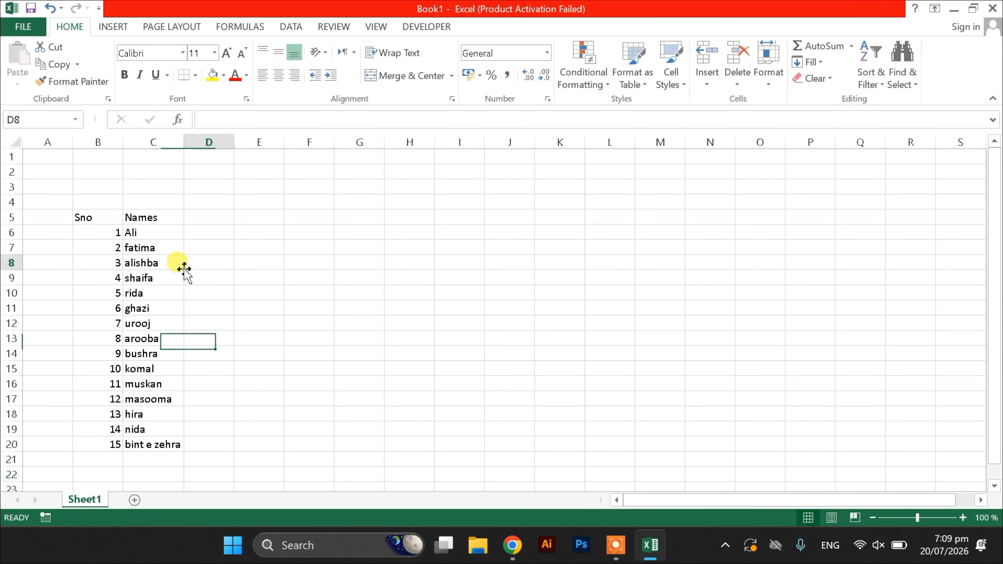
# Enter the first two day numbers beside the Names heading, 1 in cell D5 and 2 in cell E5
pyautogui.click(157, 216)
pyautogui.click(202, 217)
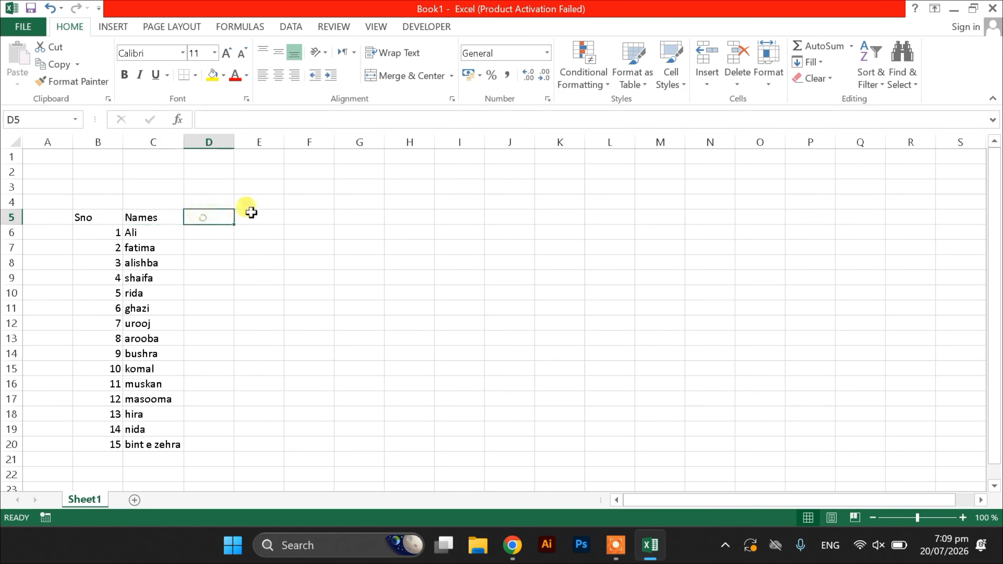
pyautogui.click(213, 203)
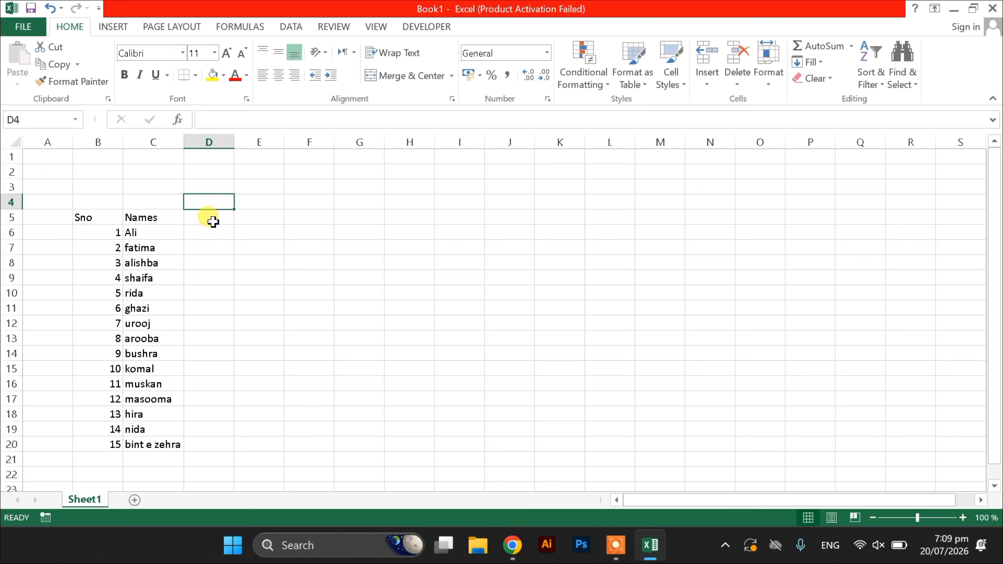
pyautogui.click(213, 222)
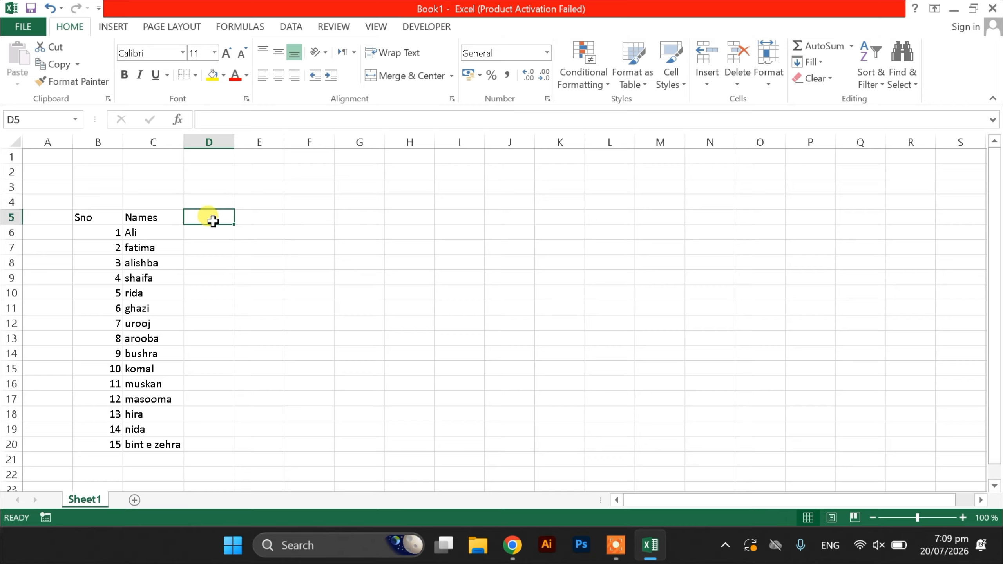
pyautogui.write('1')
pyautogui.press('Tab')
pyautogui.write('2')
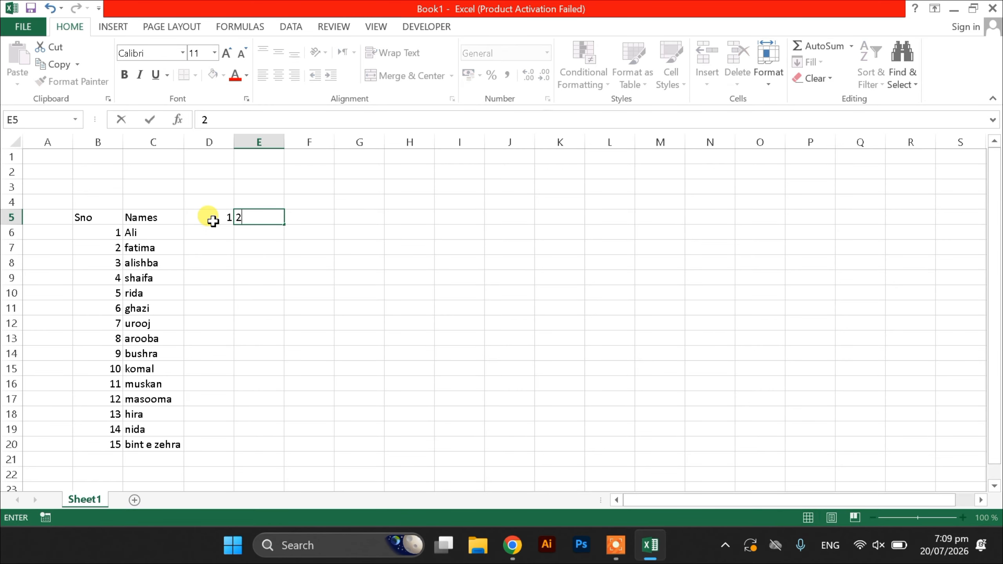
# Autofill the day number series from D5:E5 across row 5 up to 31 in cell AH5
pyautogui.click(213, 221)
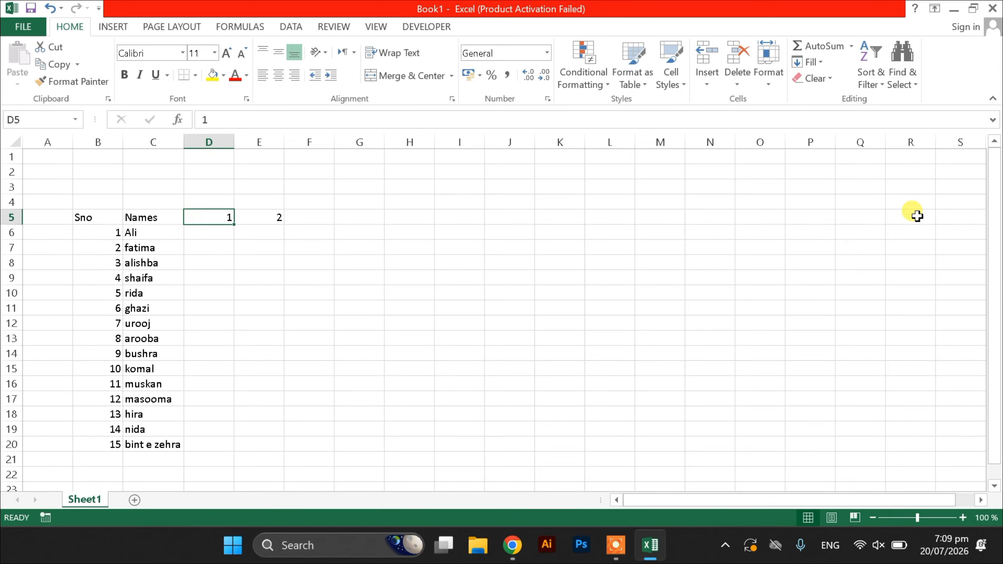
pyautogui.moveTo(208, 217); pyautogui.dragTo(955, 218)
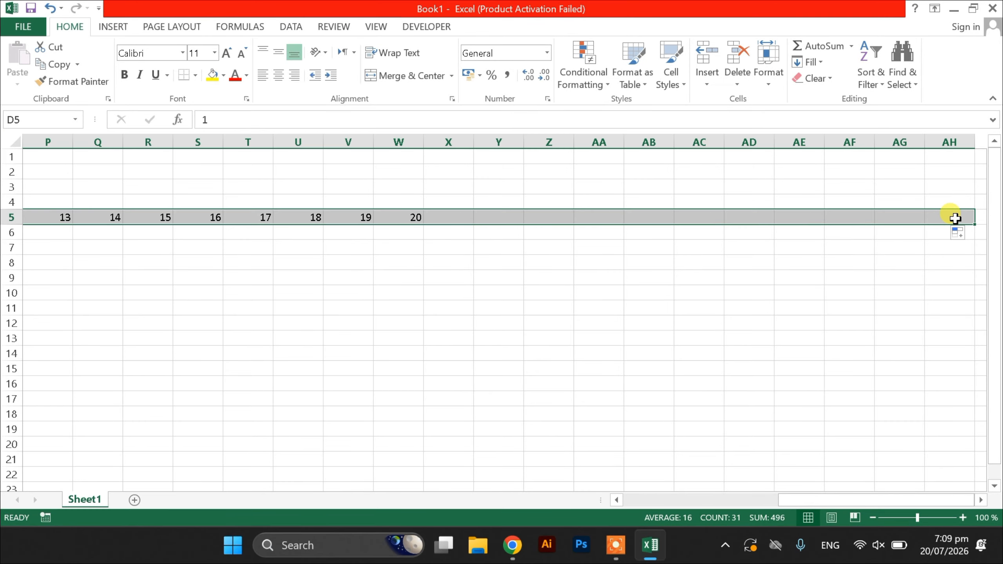
pyautogui.click(898, 276)
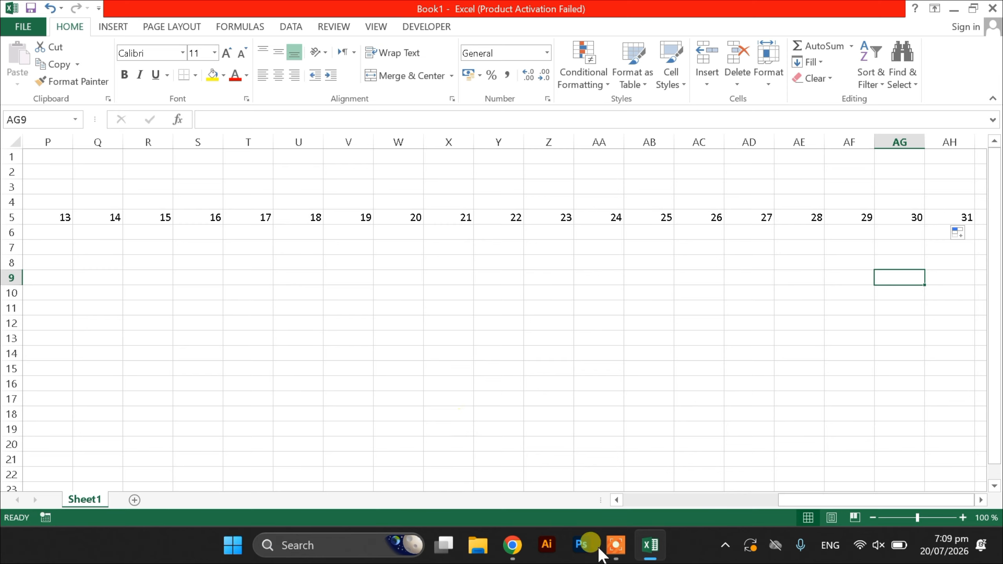
# Enter the weekday labels M, T, W, TH and FRI in cells D4 through H4 above the day numbers
pyautogui.click(696, 500)
pyautogui.click(211, 208)
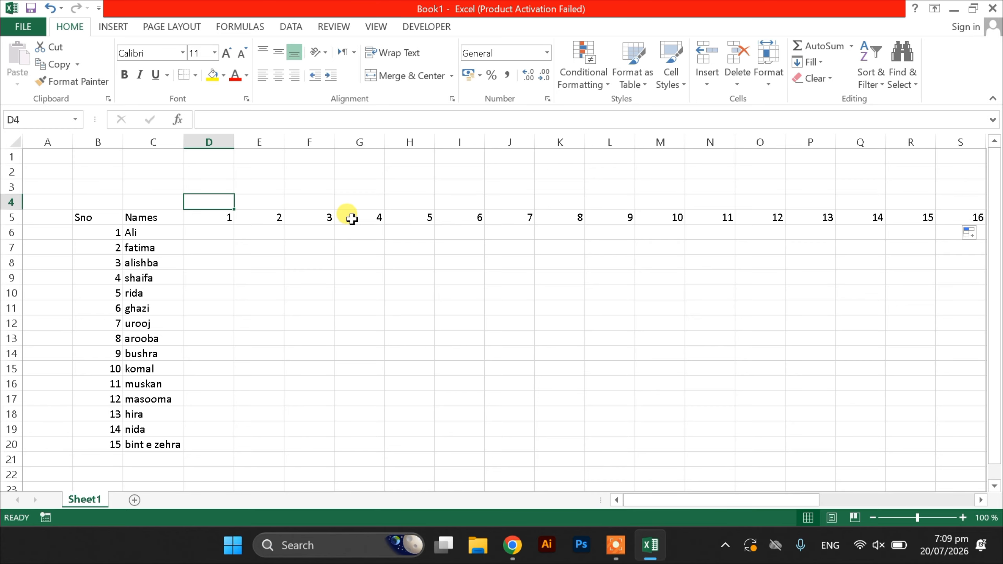
pyautogui.press('capslock')
pyautogui.write('M')
pyautogui.press('Tab')
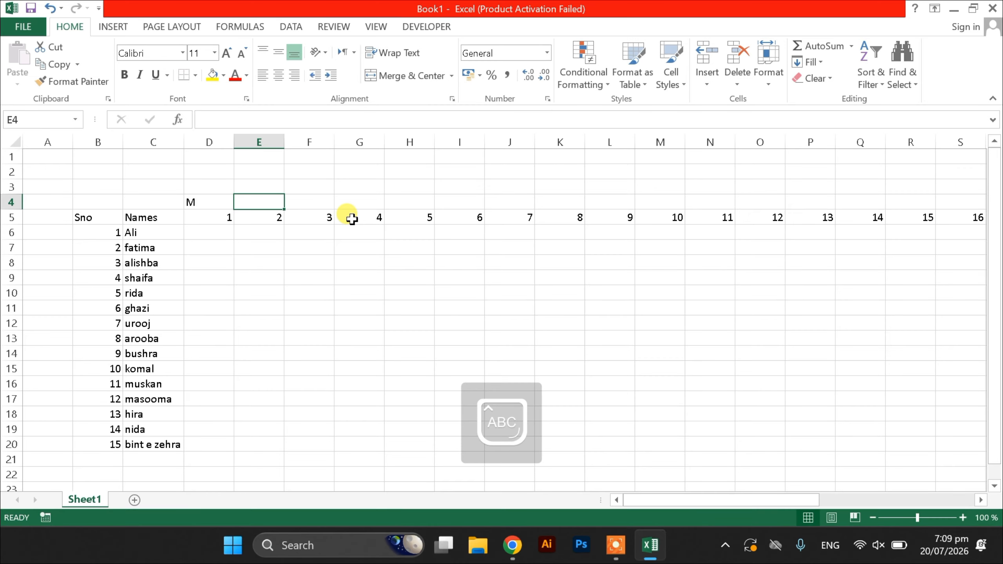
pyautogui.press('Tab')
pyautogui.write('W')
pyautogui.press('Tab')
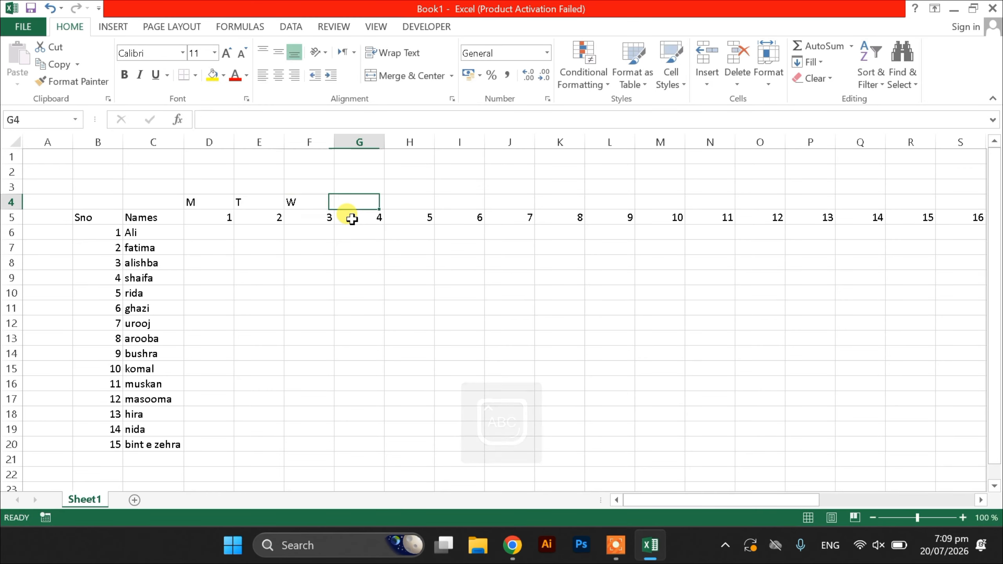
pyautogui.write('TH')
pyautogui.press('Tab')
pyautogui.write('F')
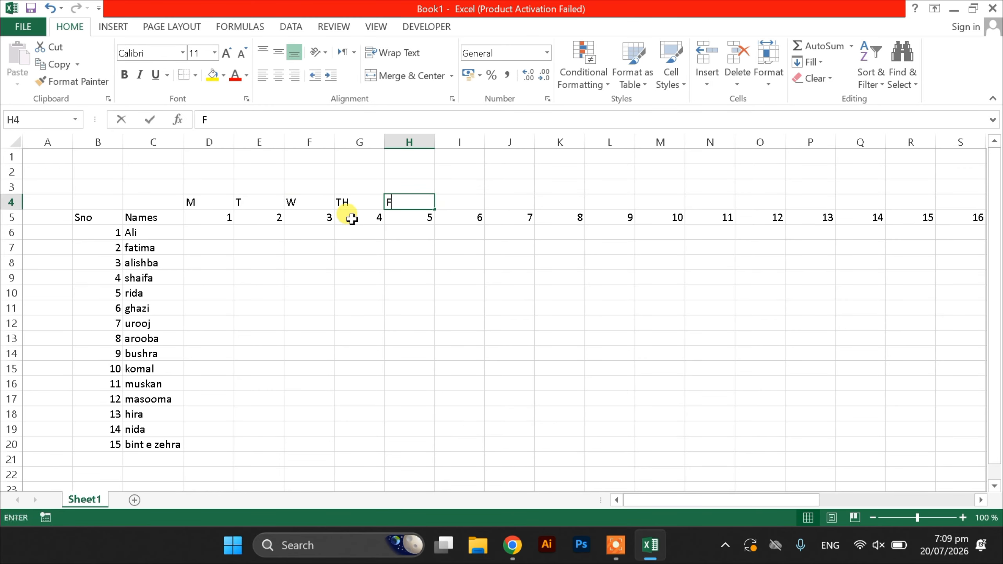
pyautogui.write('RI')
pyautogui.press('Tab')
# Complete the first week's labels with ST in cell I4 and S in cell J4
pyautogui.click(453, 201)
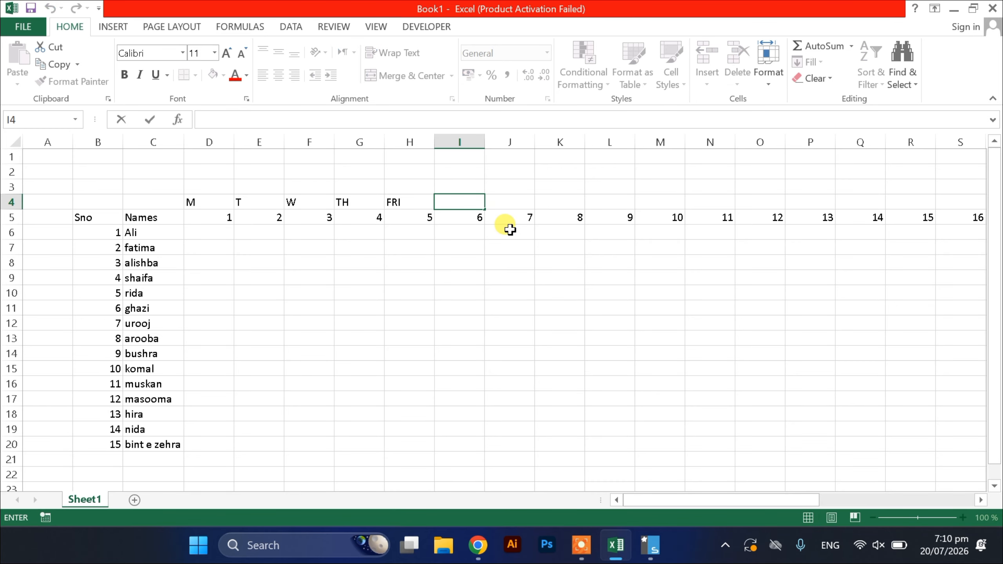
pyautogui.click(760, 354)
pyautogui.press('BackSpace')
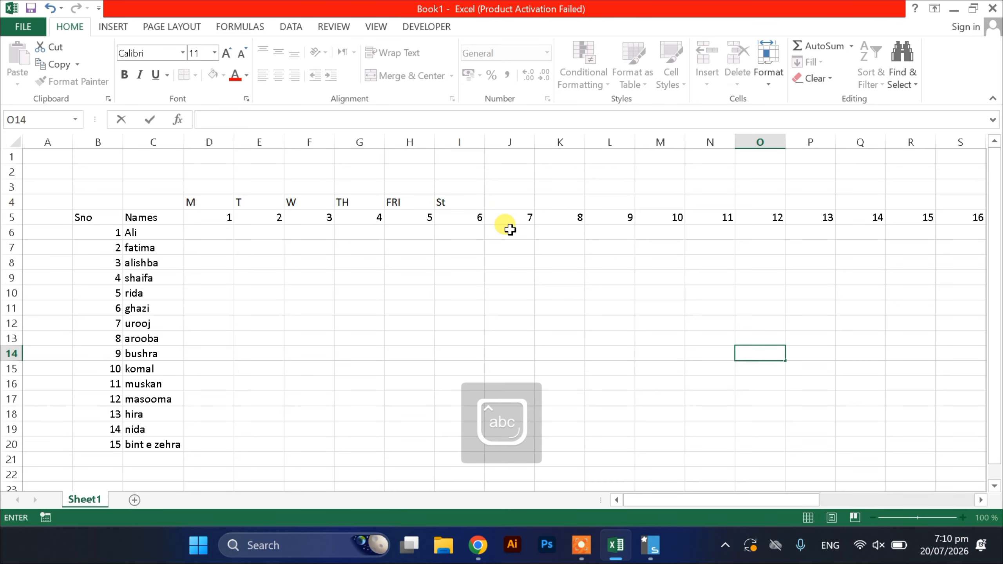
pyautogui.doubleClick(460, 202)
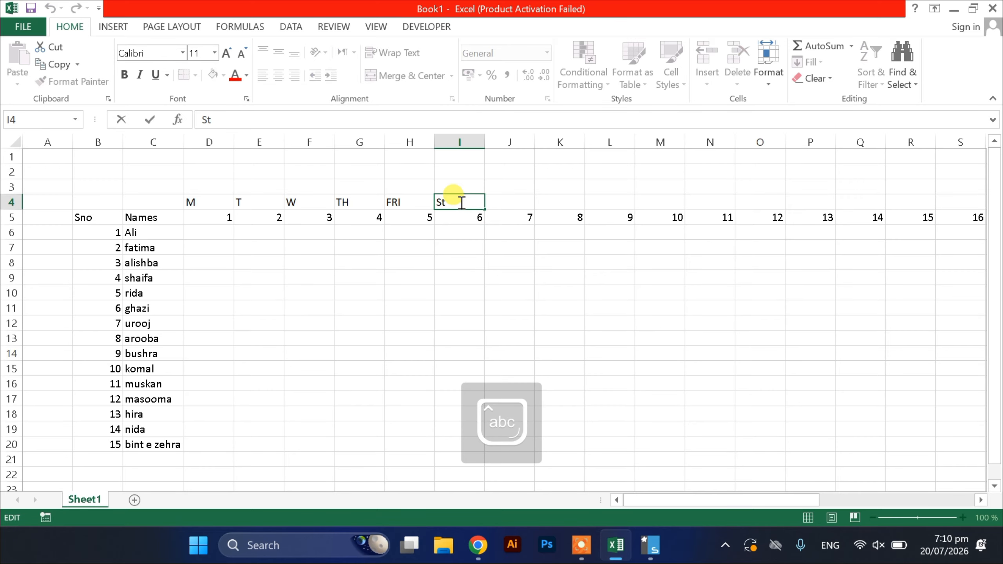
pyautogui.write('t')
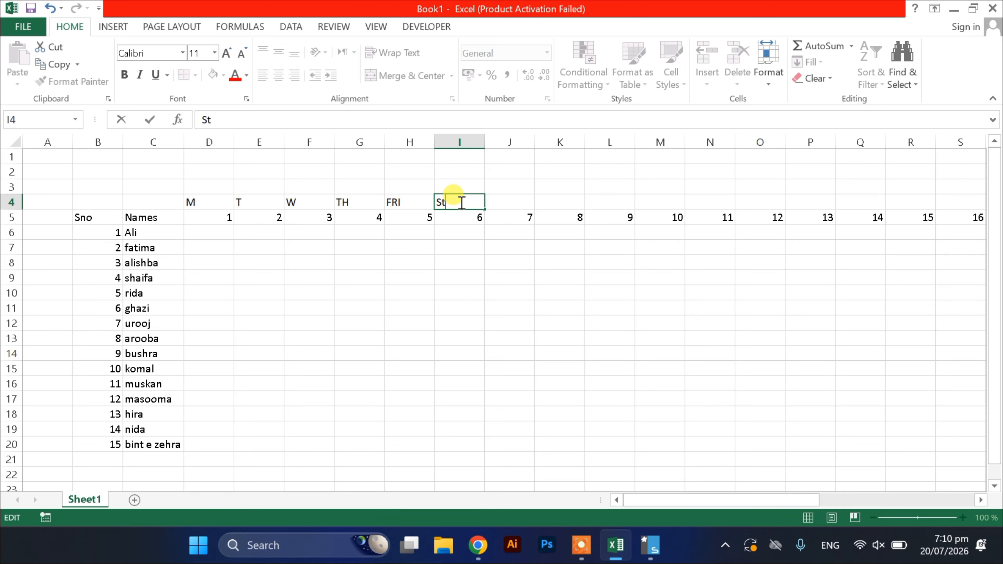
pyautogui.press('BackSpace')
pyautogui.press('capslock')
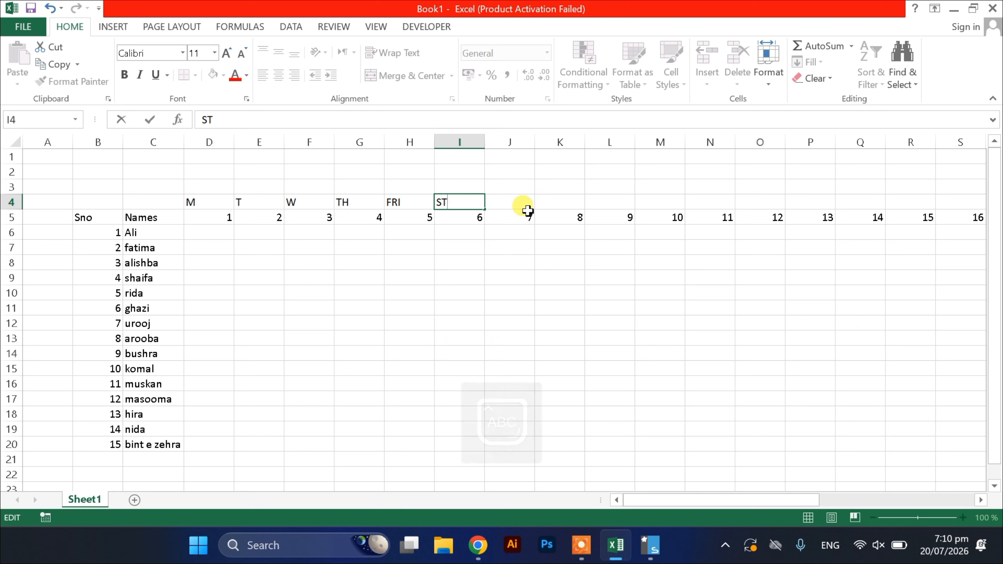
pyautogui.click(524, 200)
pyautogui.write('S')
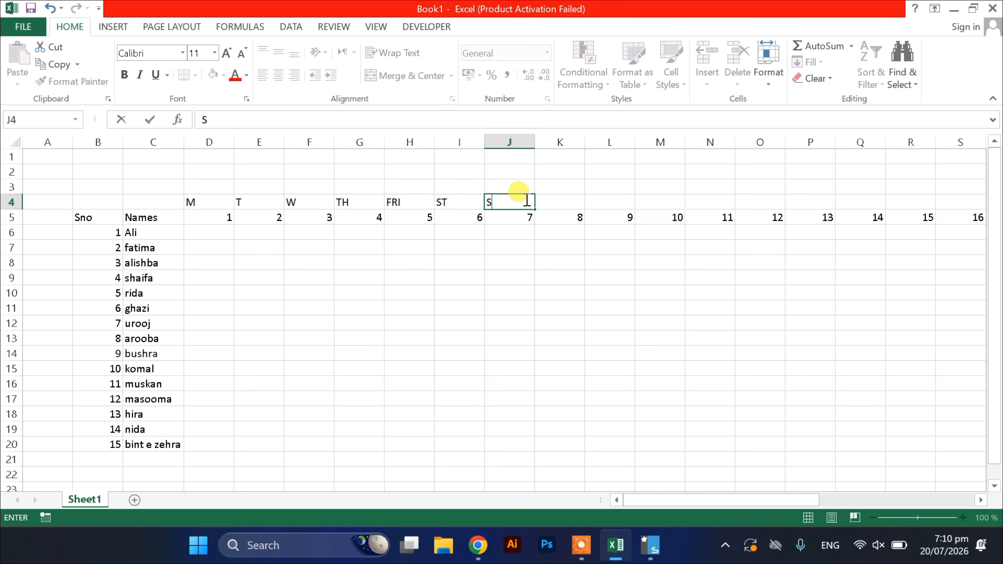
pyautogui.click(511, 246)
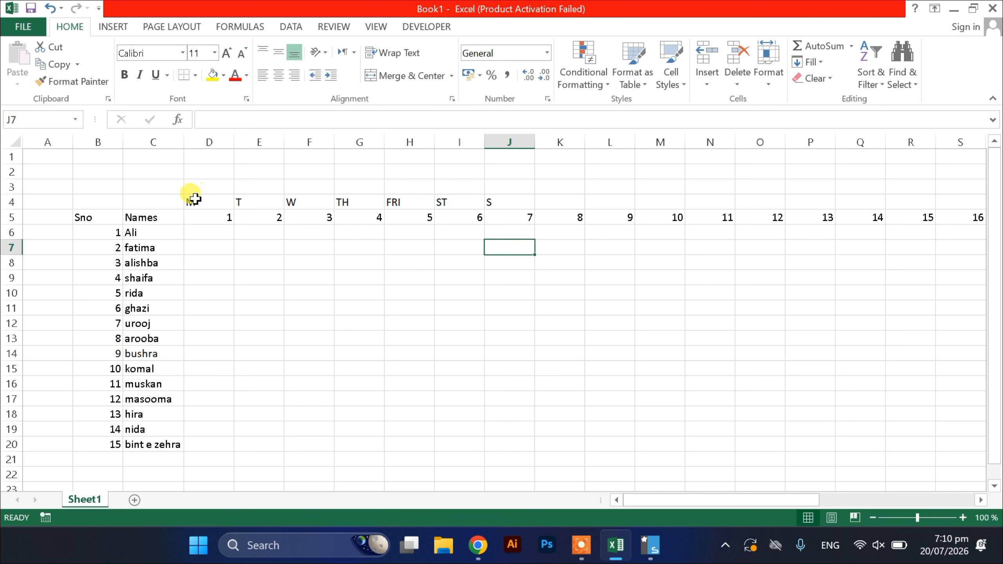
# Copy the weekday labels in D4:J4 and paste them along row 4 starting at K4, R4 and Y4
pyautogui.moveTo(195, 199); pyautogui.dragTo(490, 198)
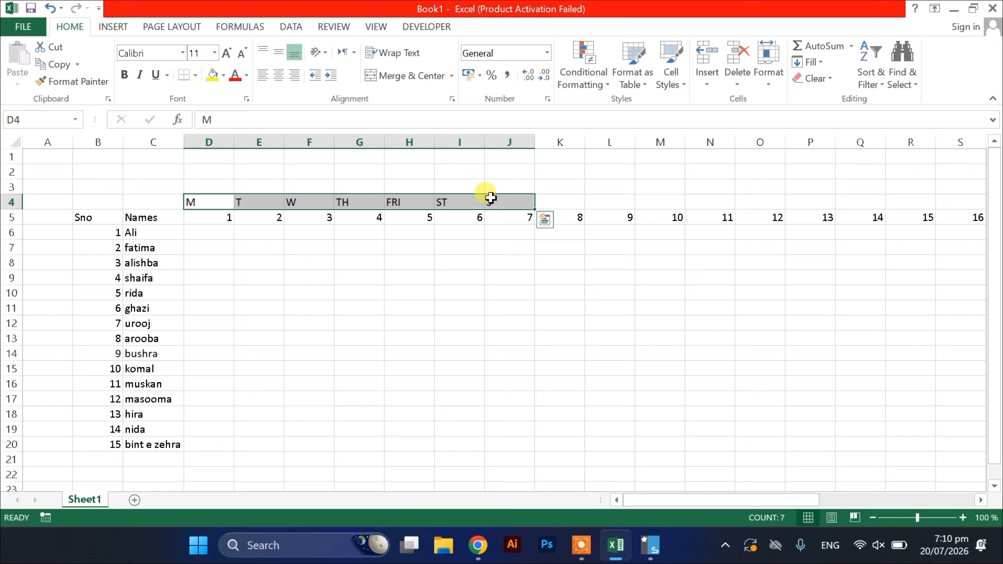
pyautogui.hotkey('ctrl', 'c')
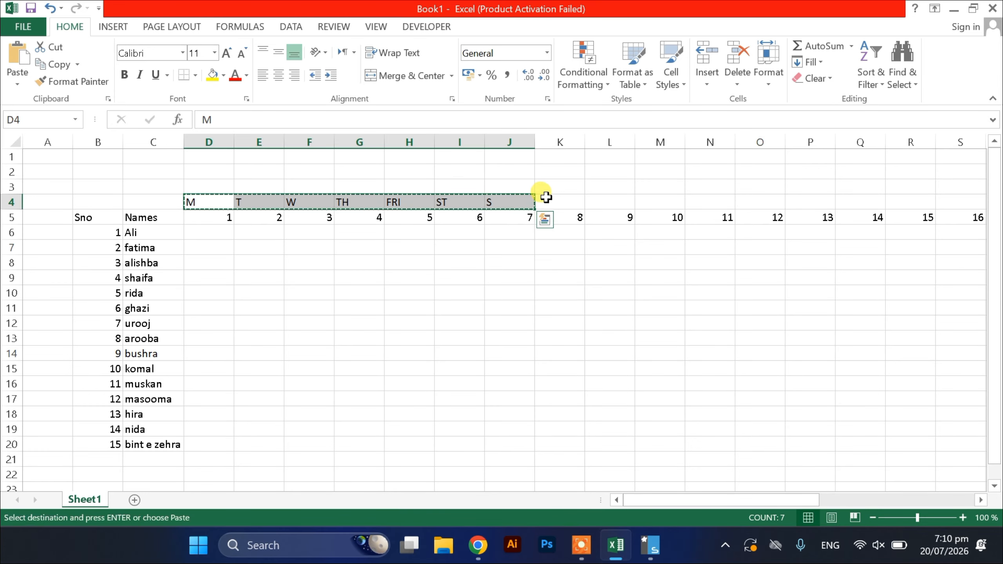
pyautogui.click(545, 197)
pyautogui.hotkey('ctrl', 'v')
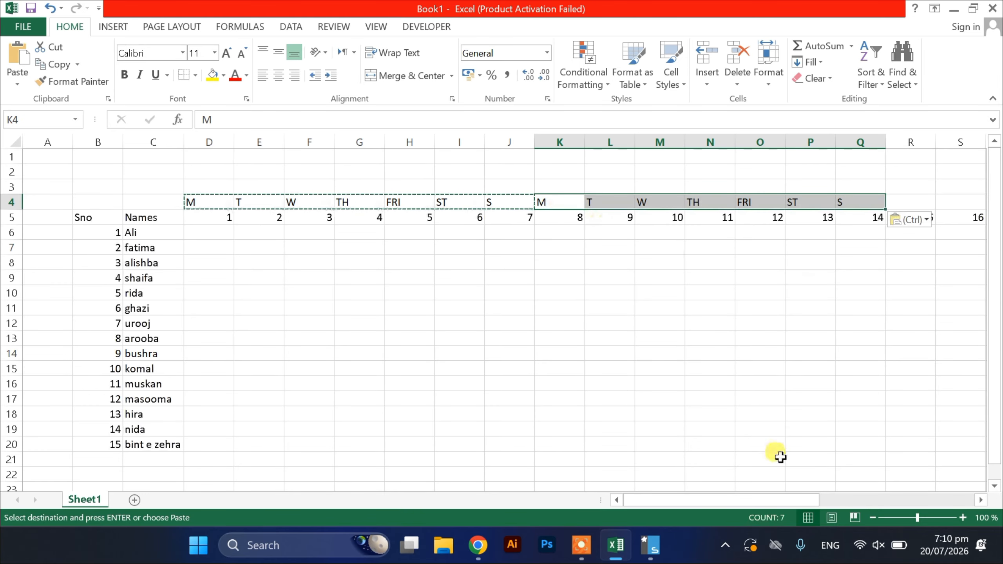
pyautogui.moveTo(723, 501); pyautogui.dragTo(846, 514)
pyautogui.click(298, 196)
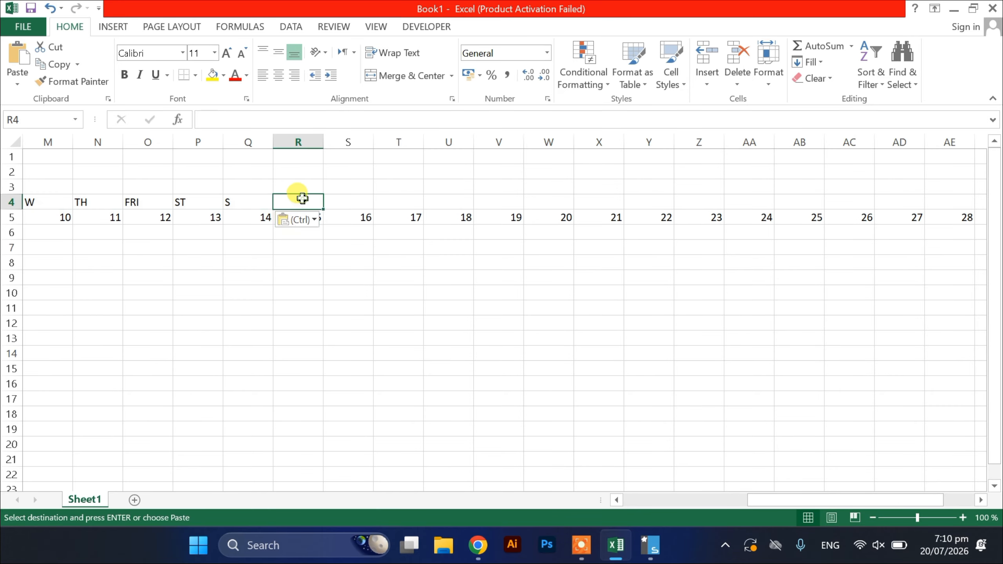
pyautogui.hotkey('ctrl', 'v')
pyautogui.click(640, 202)
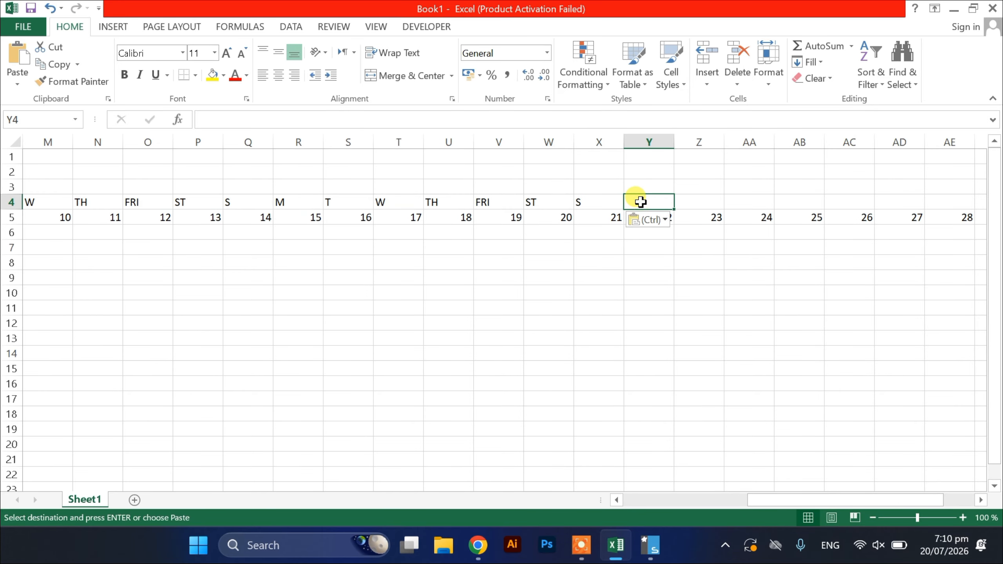
pyautogui.hotkey('ctrl', 'v')
# Enter the weekday labels M, T and W in cells AF4, AG4 and AH4 above days 29 to 31
pyautogui.moveTo(846, 498); pyautogui.dragTo(877, 499)
pyautogui.click(840, 196)
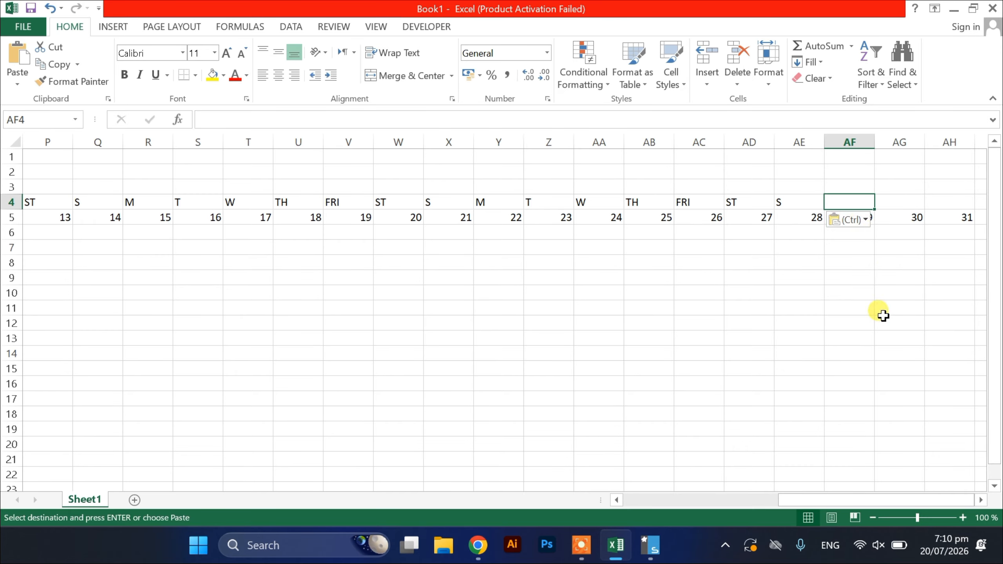
pyautogui.write('M')
pyautogui.click(911, 205)
pyautogui.write('T')
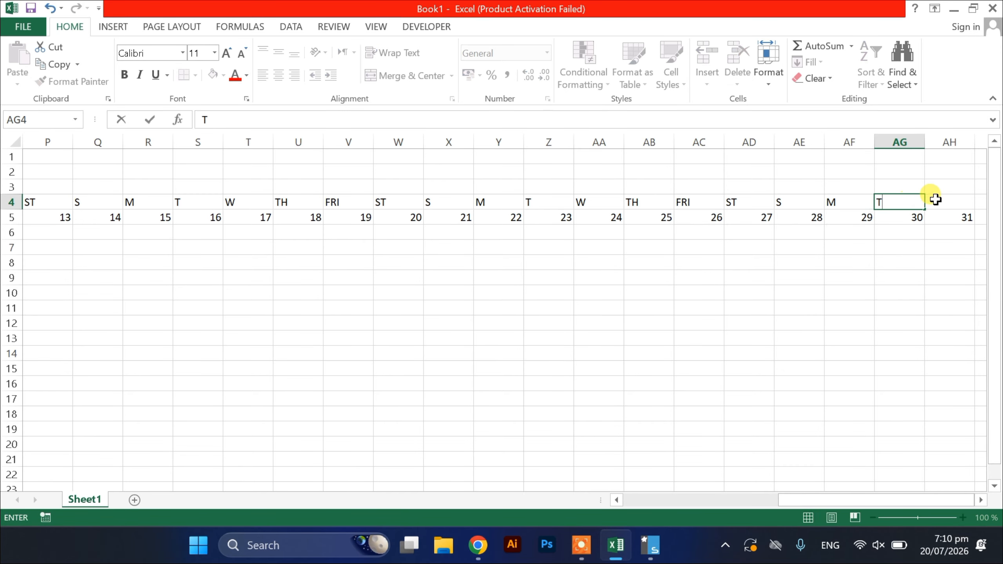
pyautogui.click(931, 197)
pyautogui.write('W')
pyautogui.moveTo(816, 499); pyautogui.dragTo(611, 500)
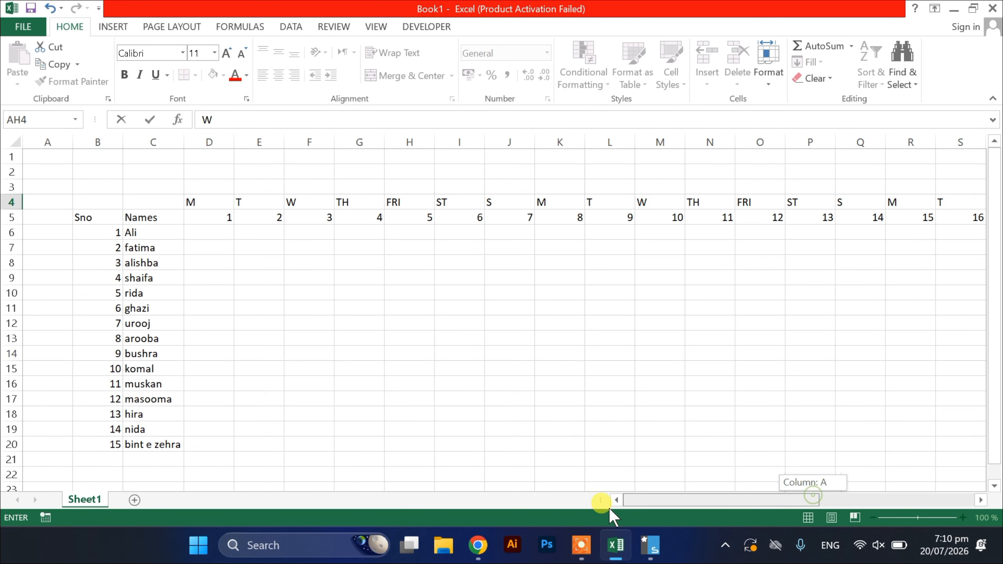
pyautogui.click(271, 282)
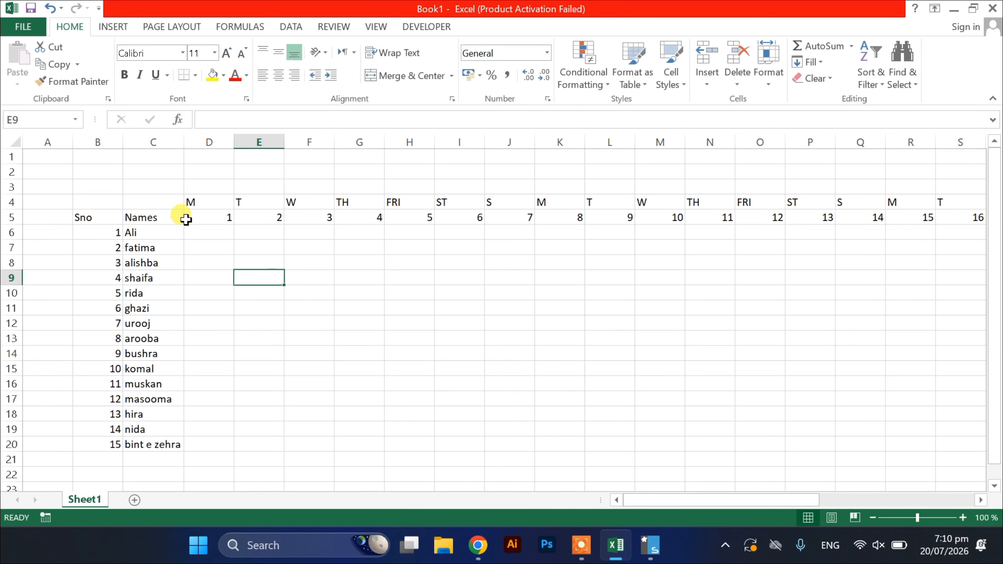
# Autofit the widths of day columns D through AH to their weekday labels and day numbers
pyautogui.doubleClick(234, 140)
pyautogui.doubleClick(249, 139)
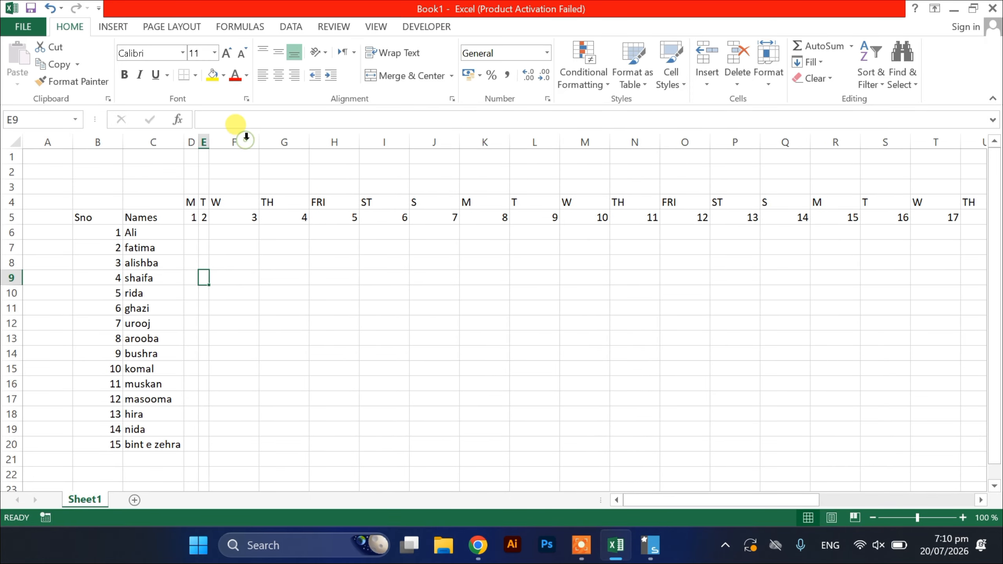
pyautogui.doubleClick(257, 143)
pyautogui.doubleClick(274, 142)
pyautogui.doubleClick(292, 142)
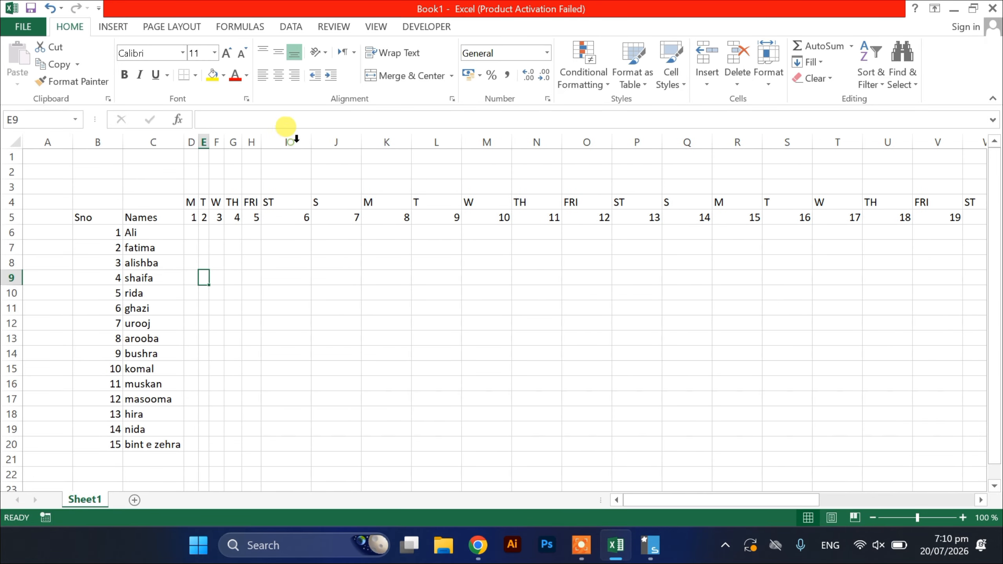
pyautogui.doubleClick(312, 142)
pyautogui.doubleClick(326, 143)
pyautogui.doubleClick(338, 142)
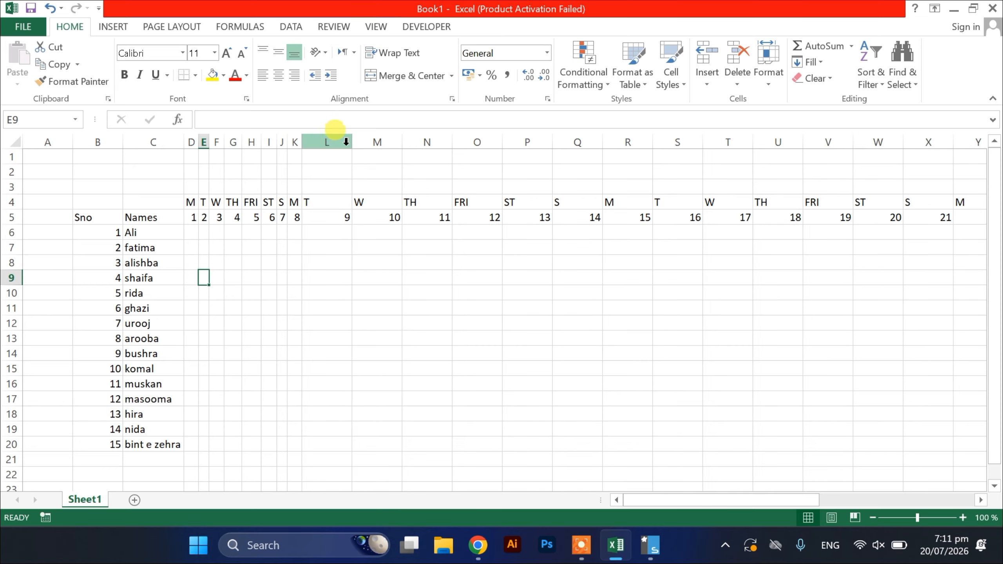
pyautogui.doubleClick(352, 143)
pyautogui.doubleClick(363, 142)
pyautogui.doubleClick(379, 143)
pyautogui.doubleClick(397, 142)
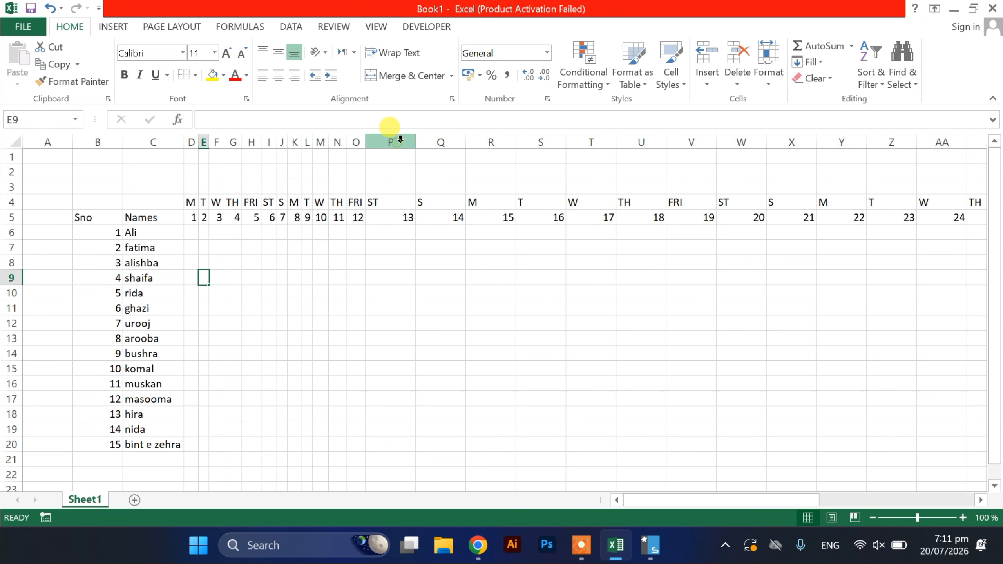
pyautogui.doubleClick(415, 142)
pyautogui.doubleClick(432, 143)
pyautogui.doubleClick(448, 143)
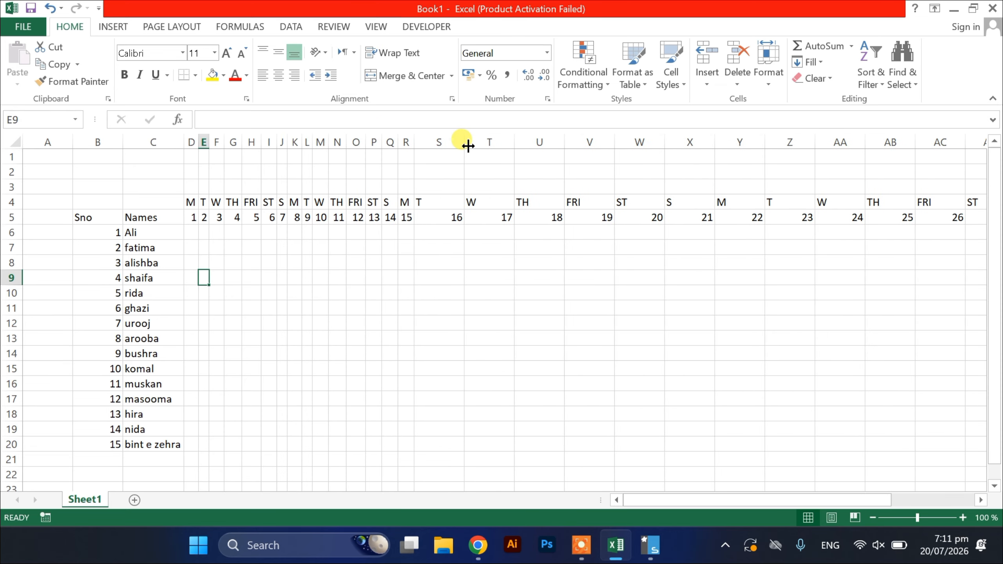
pyautogui.doubleClick(464, 142)
pyautogui.doubleClick(481, 142)
pyautogui.doubleClick(497, 142)
pyautogui.doubleClick(515, 143)
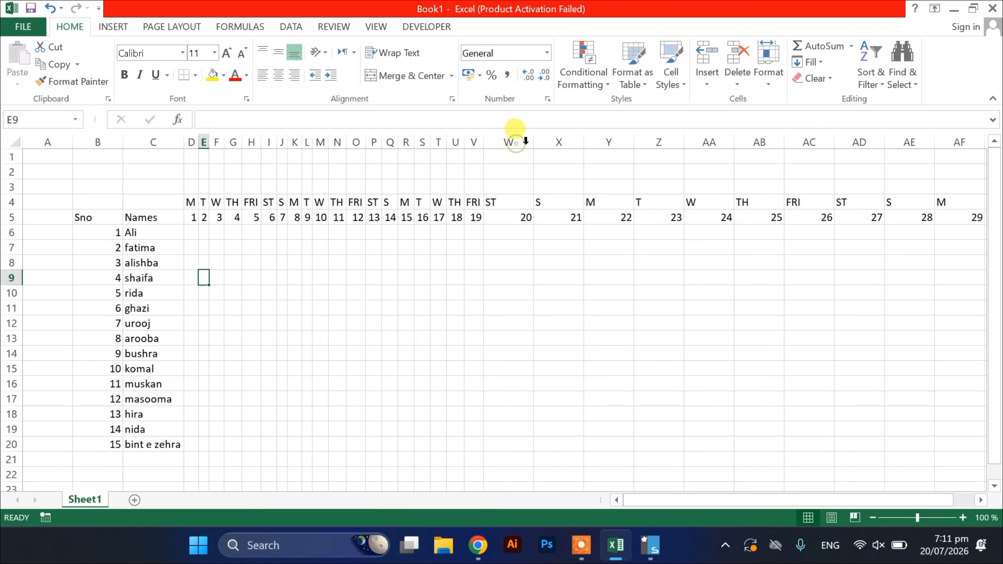
pyautogui.doubleClick(534, 142)
pyautogui.doubleClick(549, 143)
pyautogui.doubleClick(566, 142)
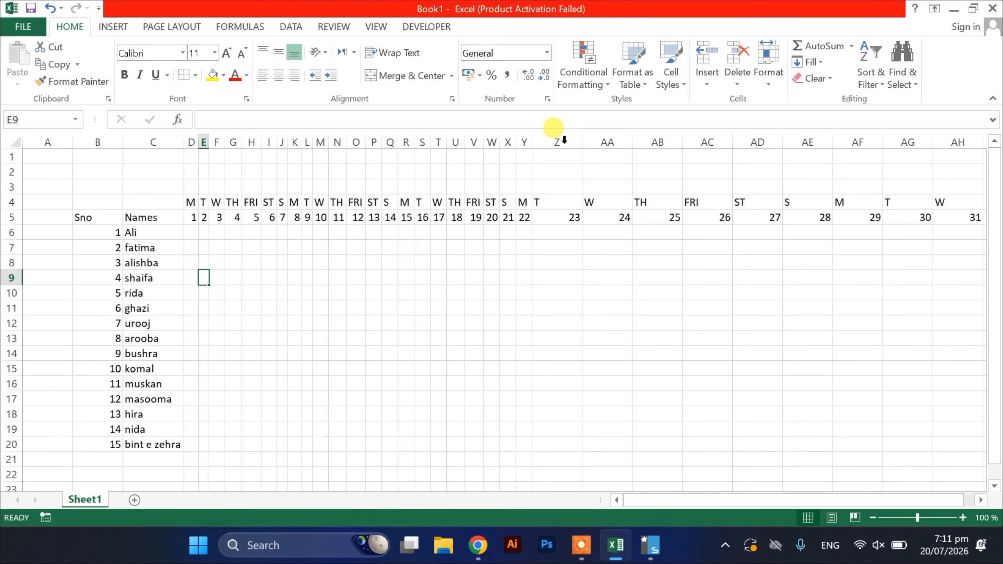
pyautogui.doubleClick(584, 143)
pyautogui.doubleClick(615, 141)
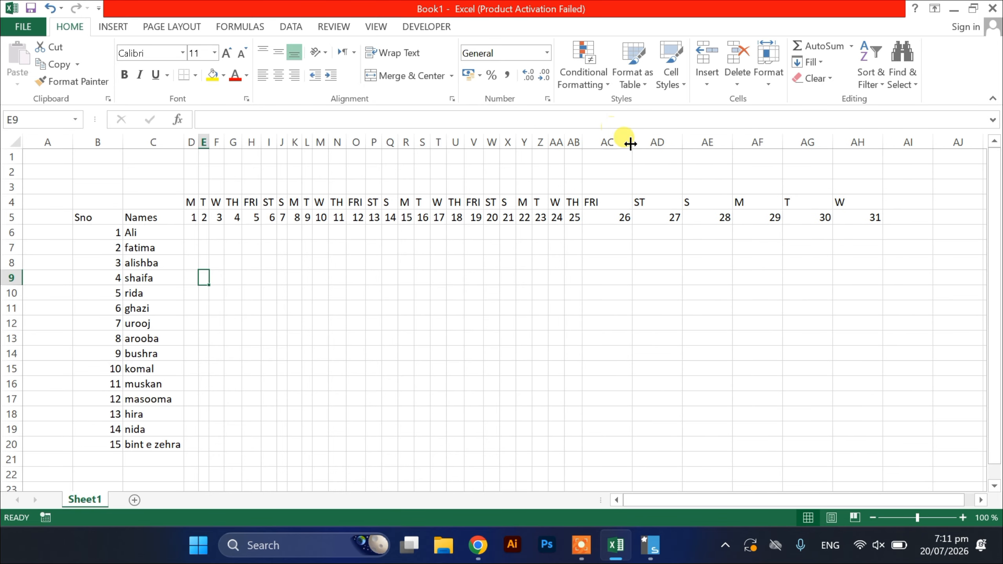
pyautogui.doubleClick(632, 143)
pyautogui.doubleClick(652, 142)
pyautogui.doubleClick(668, 141)
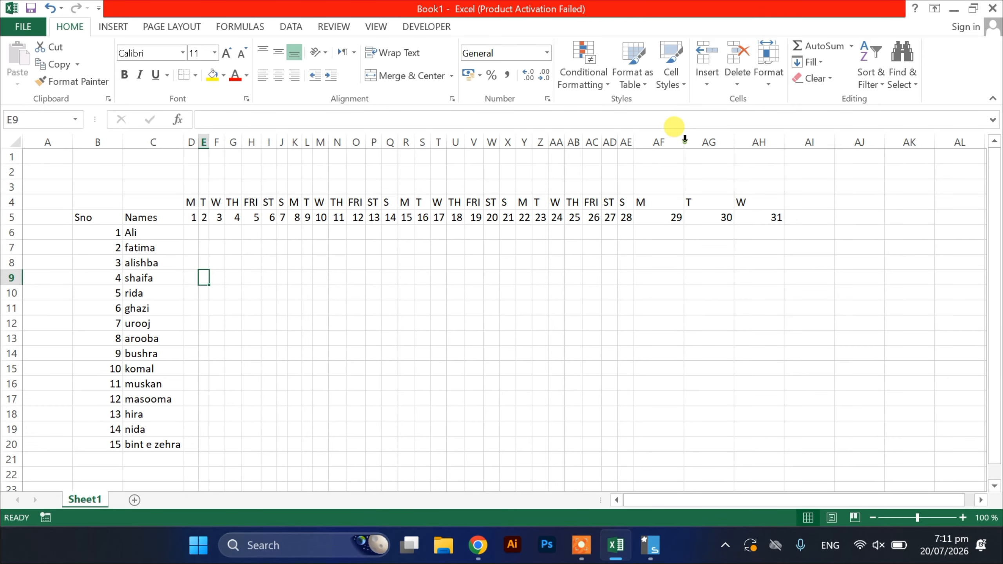
pyautogui.doubleClick(685, 142)
pyautogui.moveTo(699, 143); pyautogui.dragTo(698, 146)
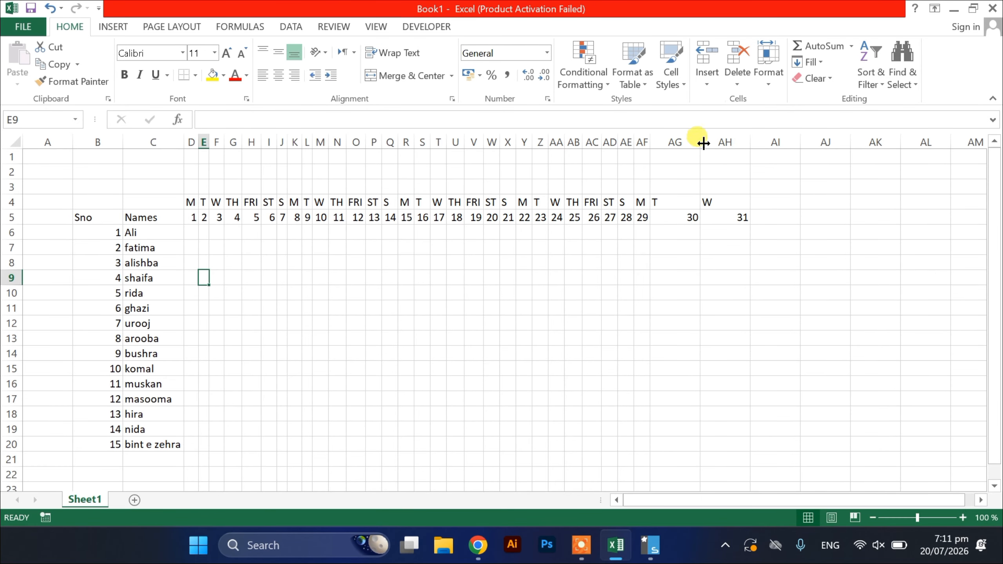
pyautogui.doubleClick(699, 142)
pyautogui.doubleClick(715, 141)
pyautogui.click(677, 272)
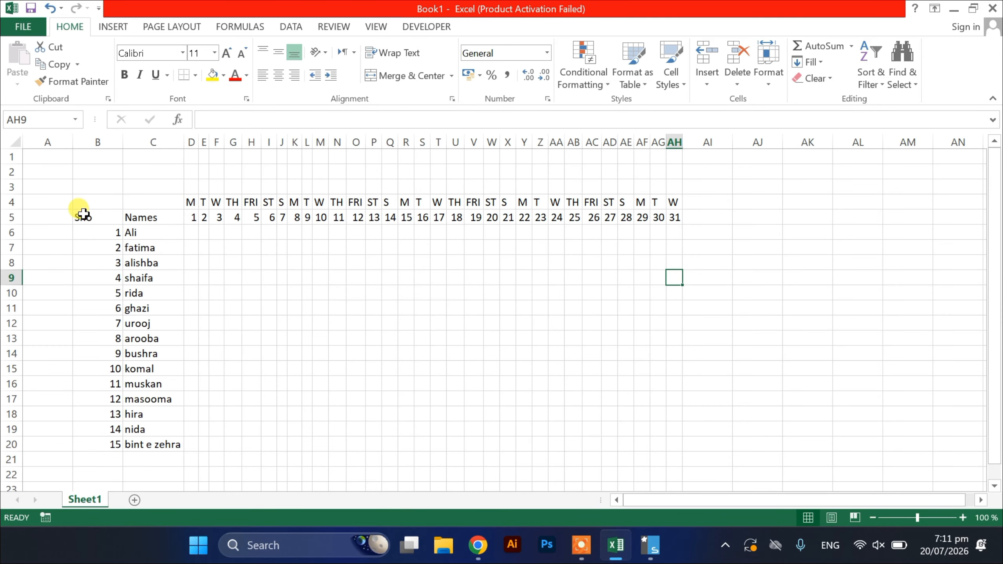
# Apply All Borders to the whole attendance table in B4:AH20
pyautogui.moveTo(81, 201); pyautogui.dragTo(158, 248)
pyautogui.moveTo(357, 304); pyautogui.dragTo(675, 449)
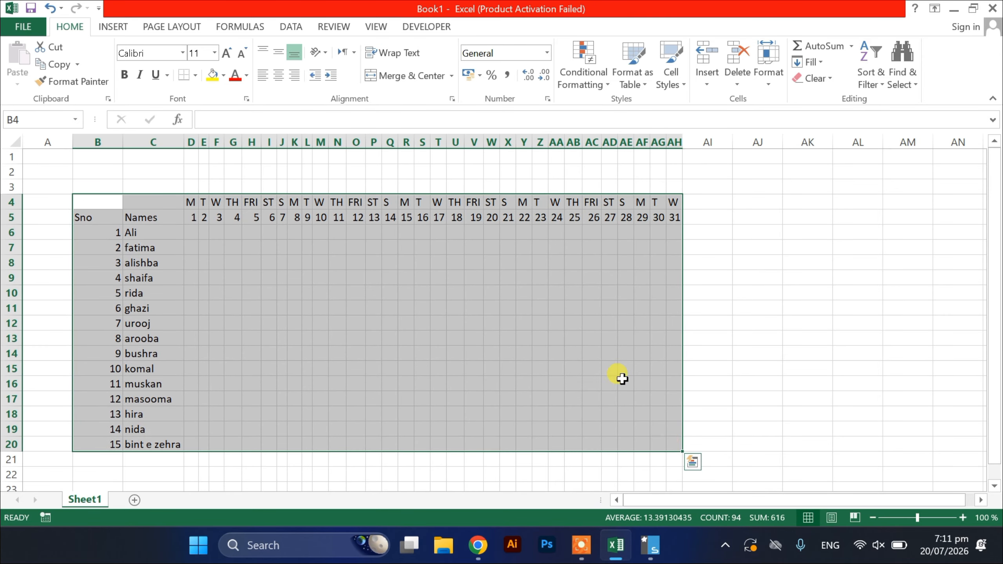
pyautogui.click(195, 75)
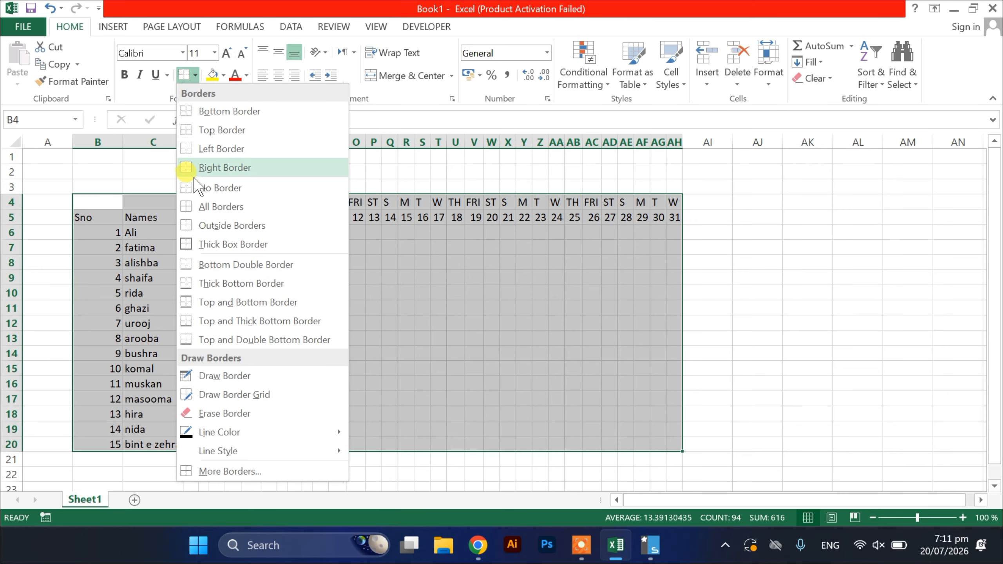
pyautogui.click(221, 241)
pyautogui.click(196, 75)
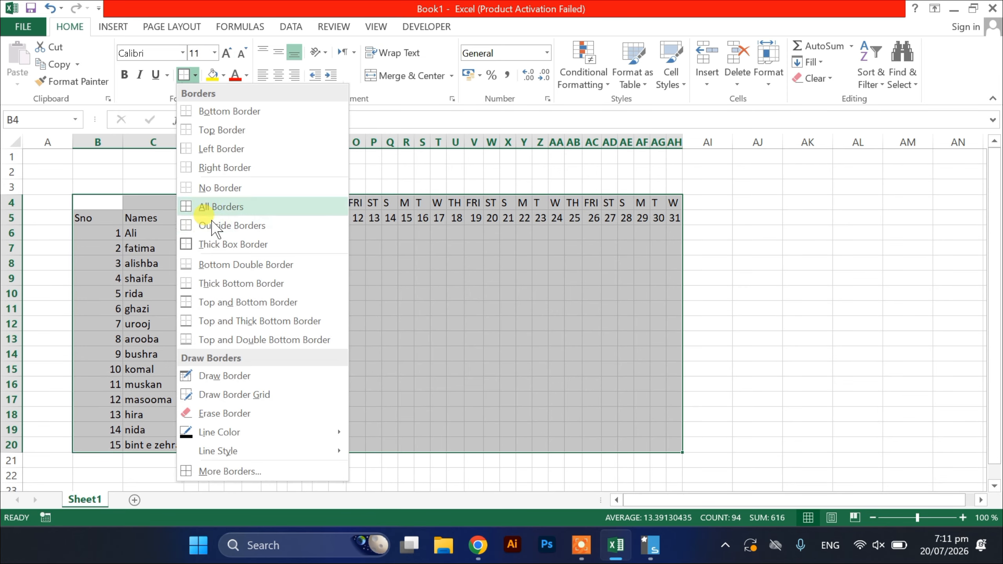
pyautogui.click(221, 206)
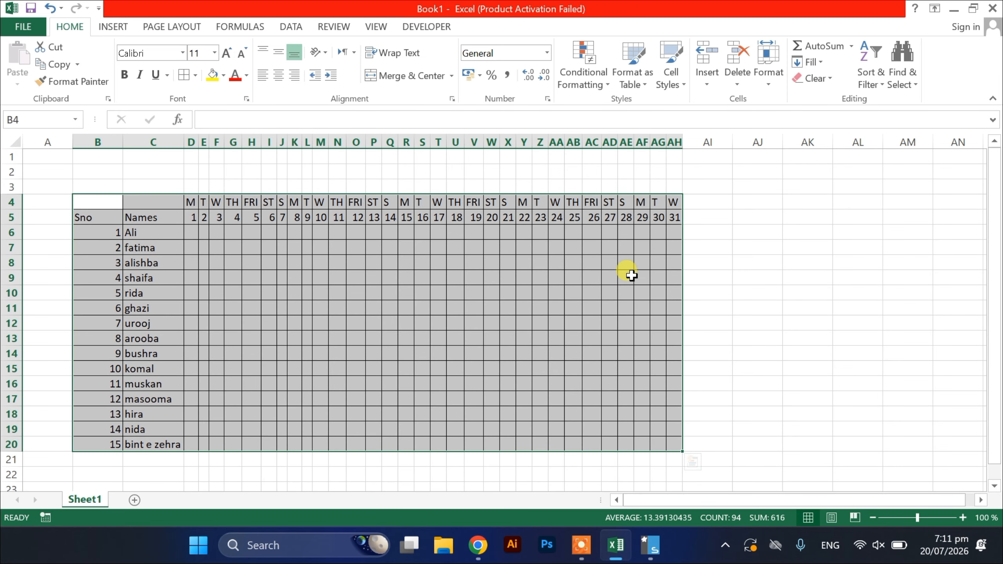
# Center the table's contents horizontally and vertically, and slightly widen columns E and F
pyautogui.click(279, 75)
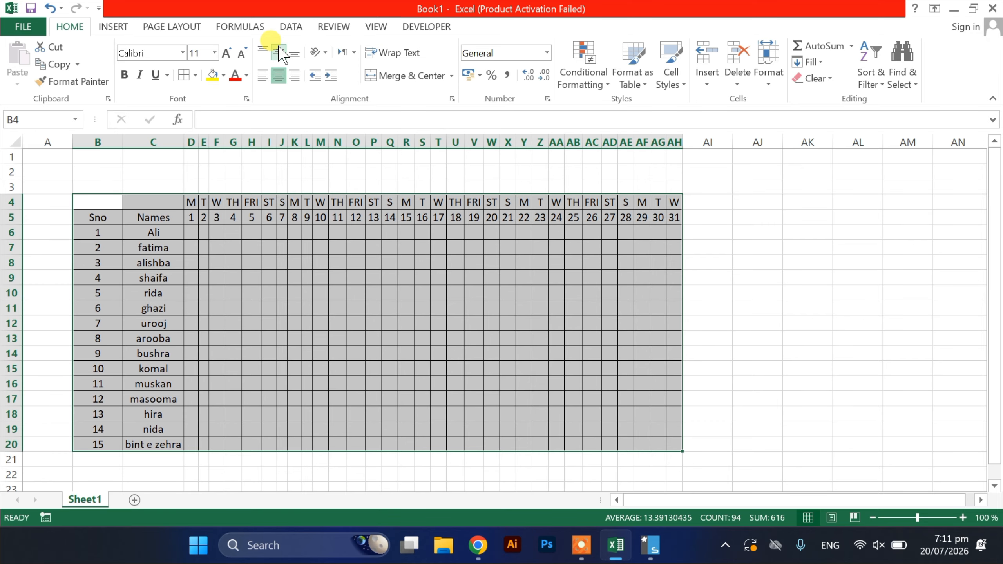
pyautogui.click(233, 308)
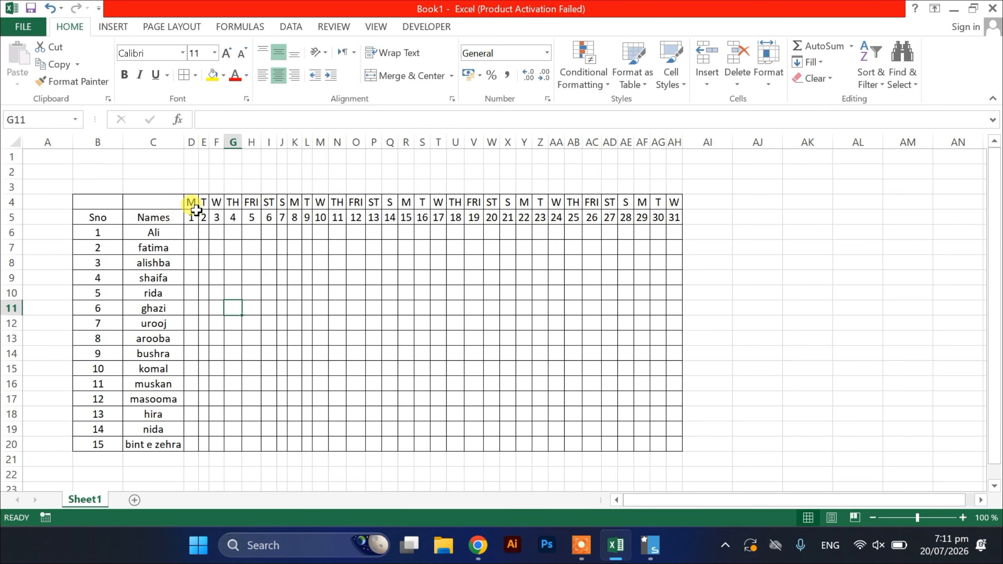
pyautogui.moveTo(208, 143); pyautogui.dragTo(231, 141)
pyautogui.click(360, 202)
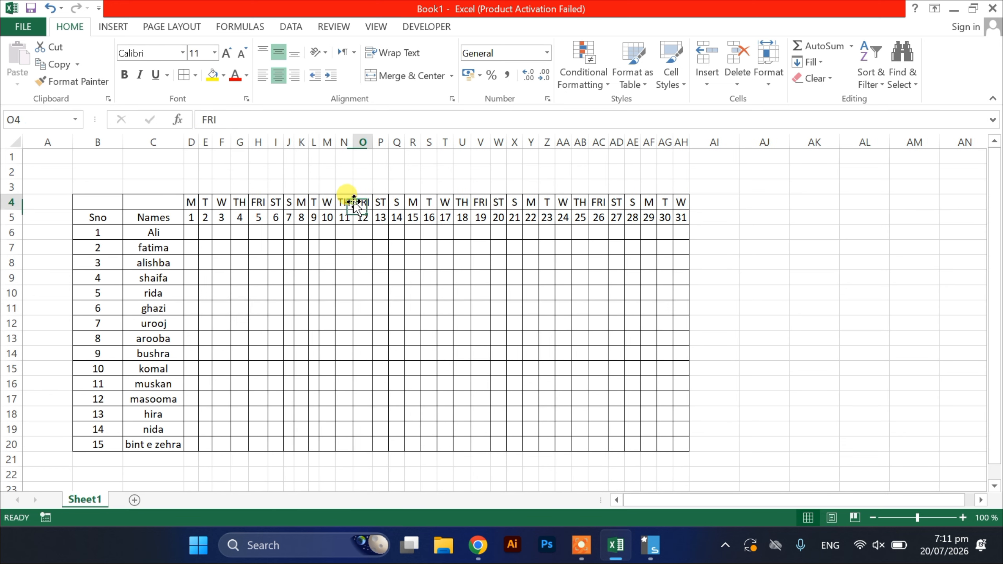
pyautogui.moveTo(187, 202); pyautogui.dragTo(678, 214)
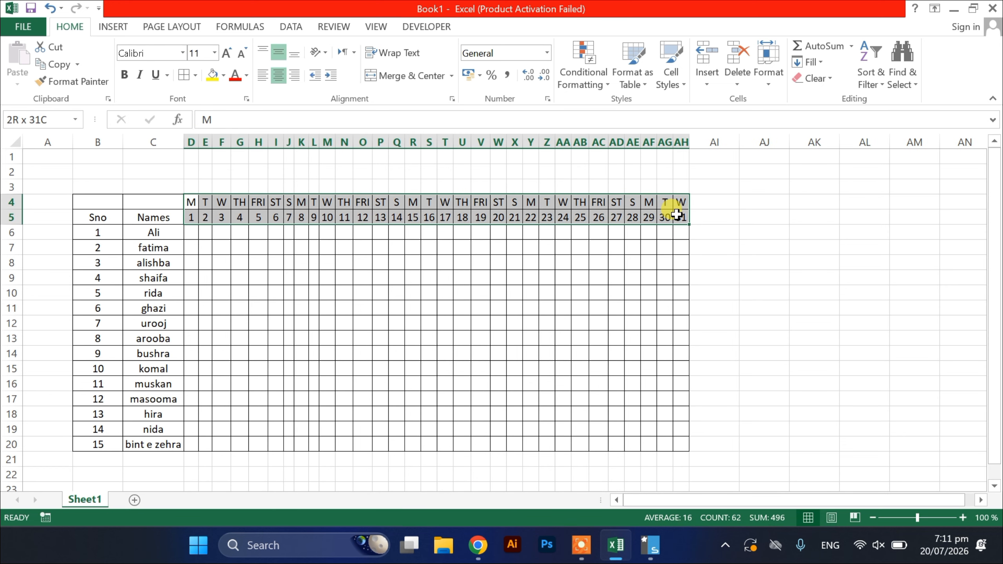
pyautogui.click(617, 308)
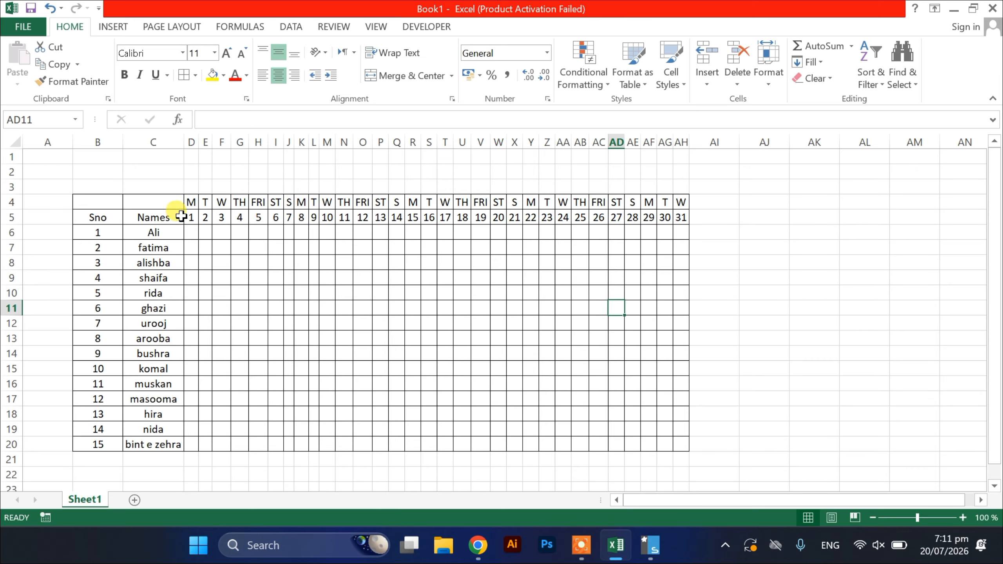
pyautogui.click(162, 213)
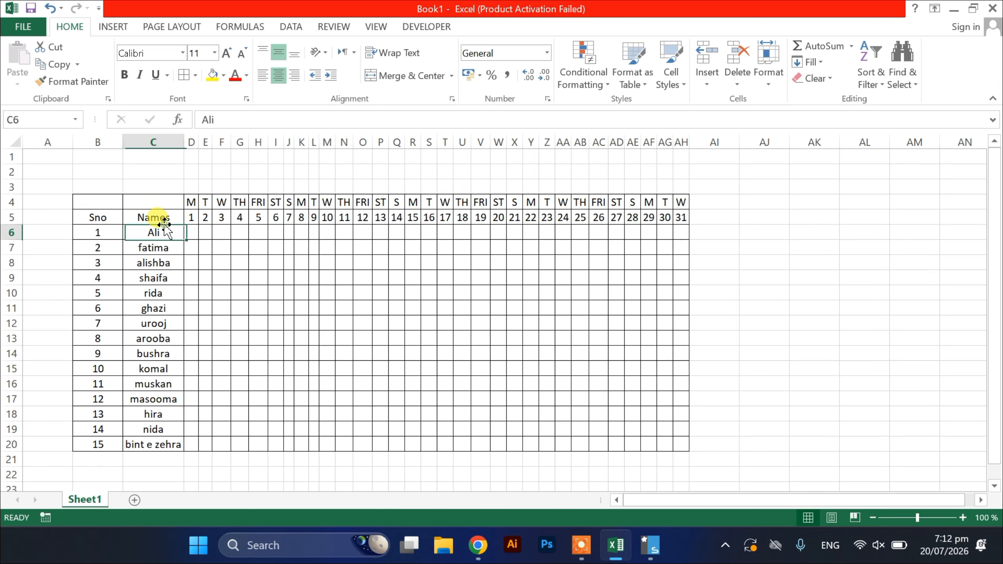
pyautogui.click(168, 203)
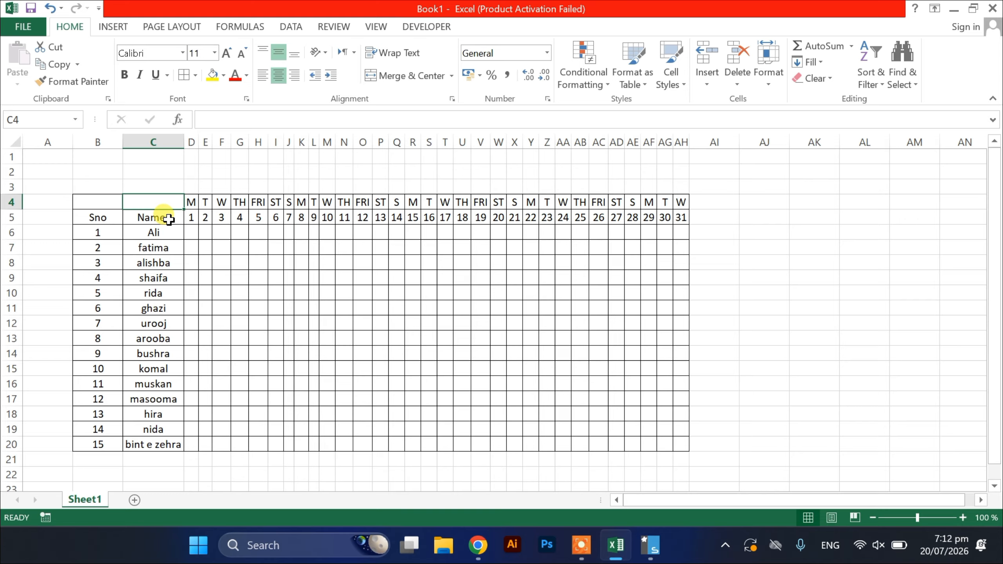
# Merge and center cells E2:AB2 above the table and give the merged cell a Thick Box Border
pyautogui.moveTo(210, 171); pyautogui.dragTo(581, 168)
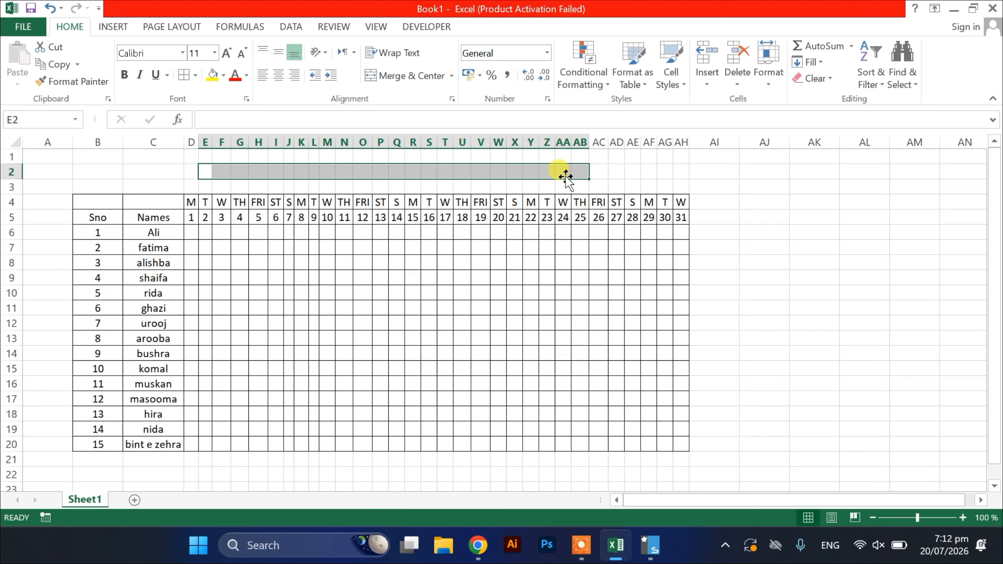
pyautogui.click(401, 82)
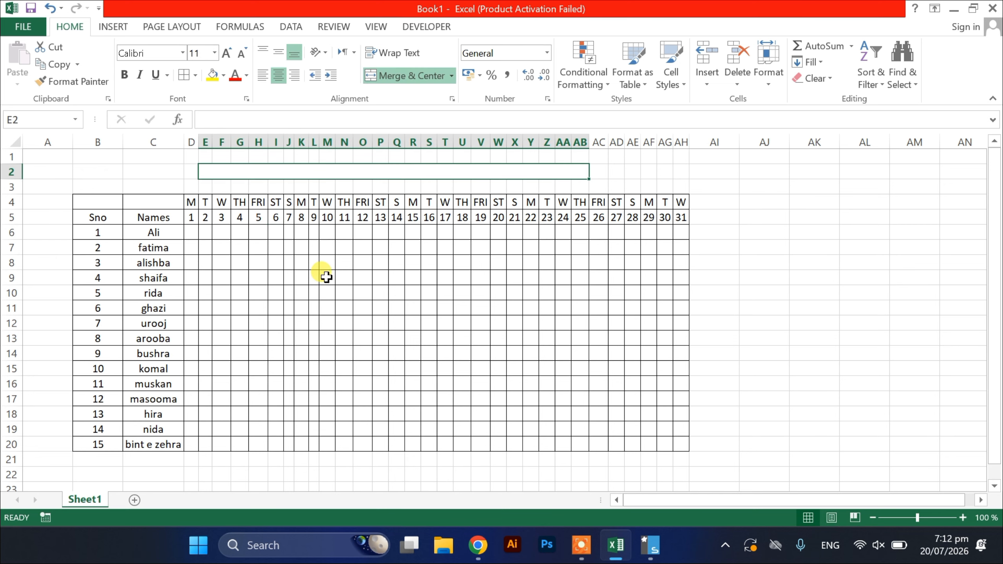
pyautogui.click(195, 74)
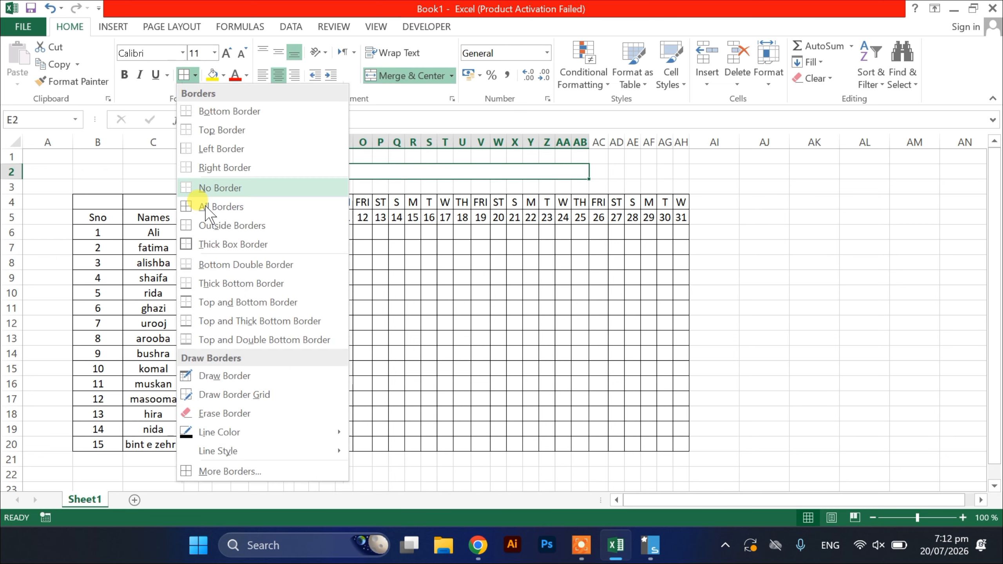
pyautogui.click(206, 241)
pyautogui.click(530, 202)
# Enter the title ATTENDANCE SHEET in the merged cell in row 2
pyautogui.click(504, 174)
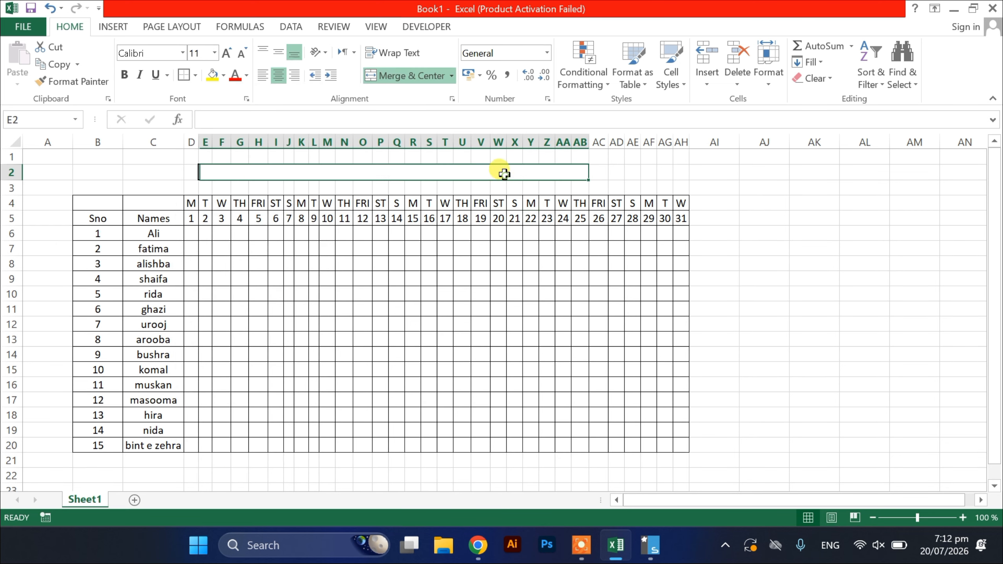
pyautogui.doubleClick(504, 172)
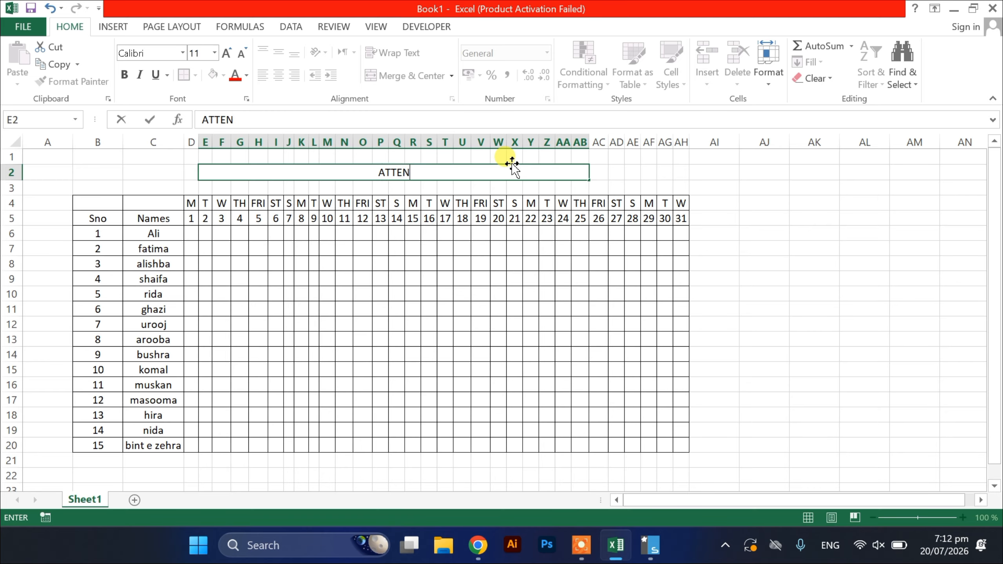
pyautogui.write('ATTENDANCE S')
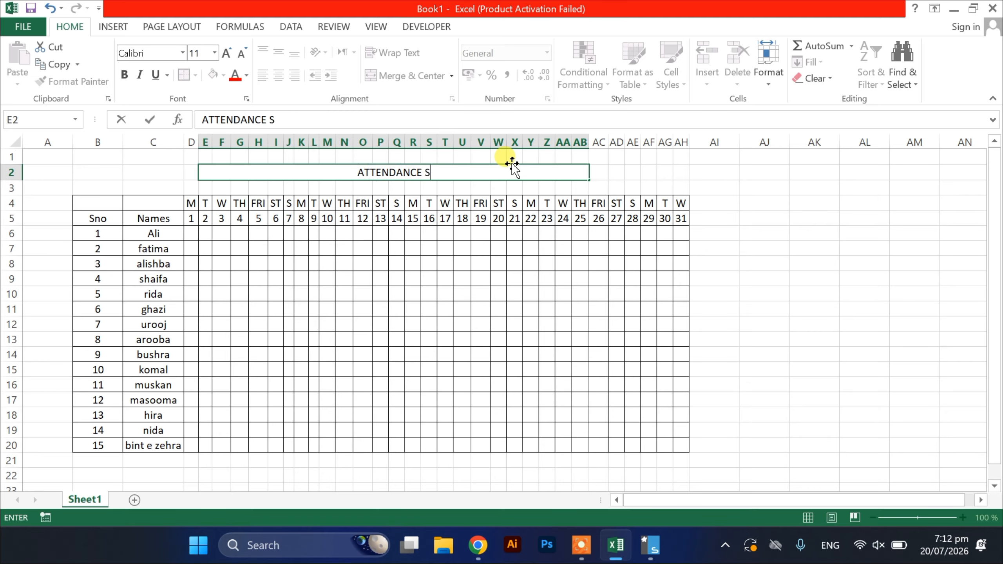
pyautogui.write('HEET')
pyautogui.click(410, 262)
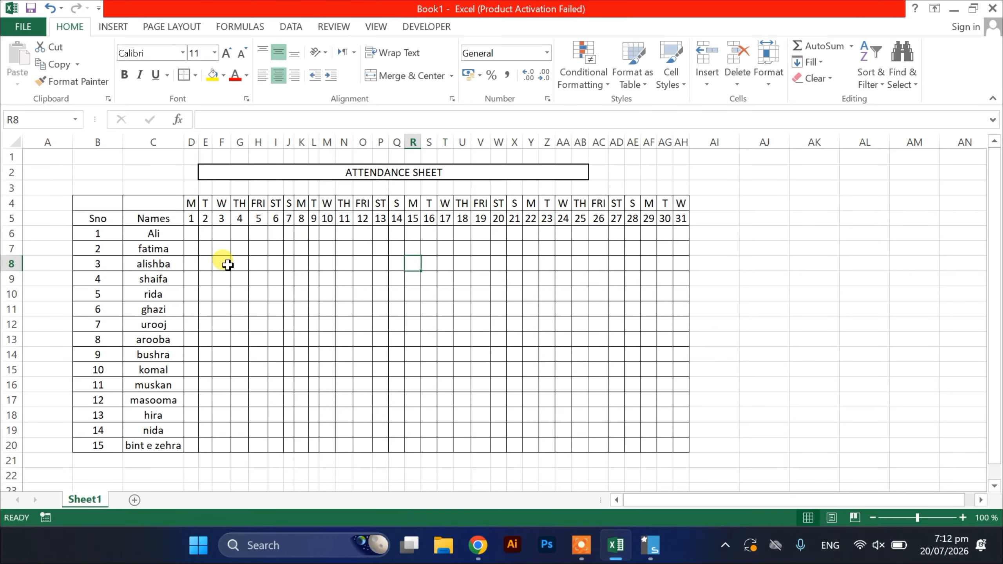
# Merge and center the Names heading across C4:C5 and the Sno heading across B4:B5
pyautogui.click(151, 247)
pyautogui.click(149, 204)
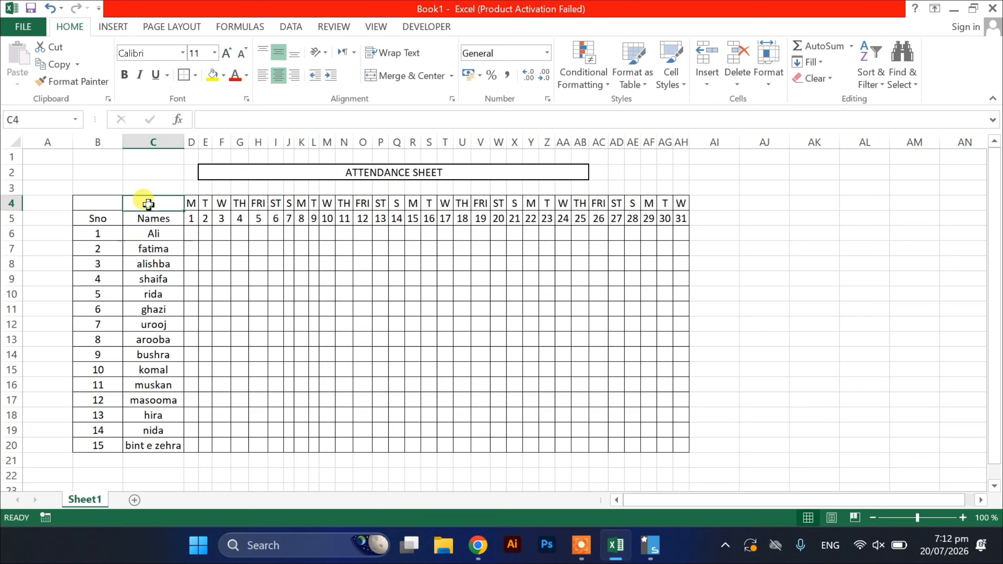
pyautogui.moveTo(148, 206); pyautogui.dragTo(148, 217)
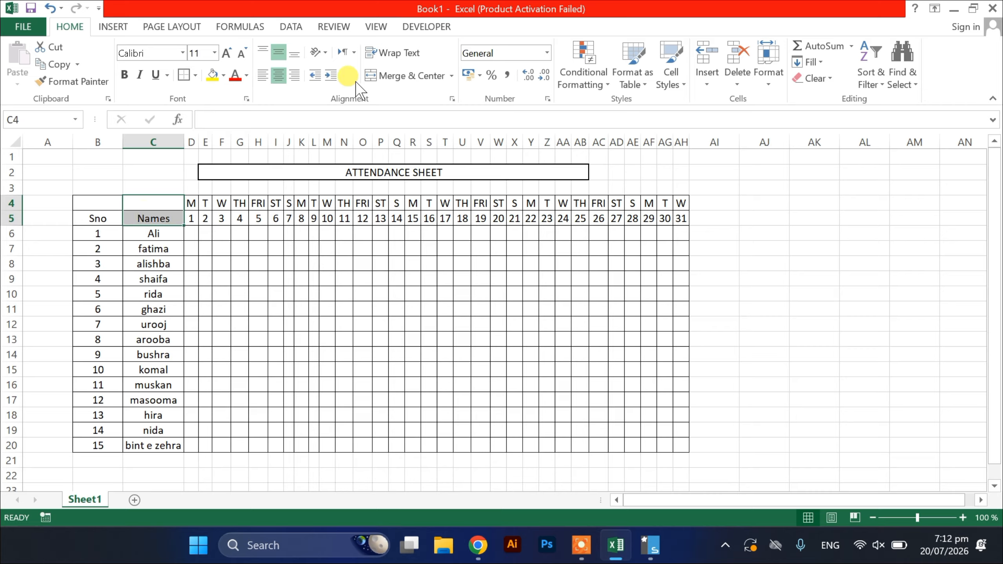
pyautogui.click(399, 78)
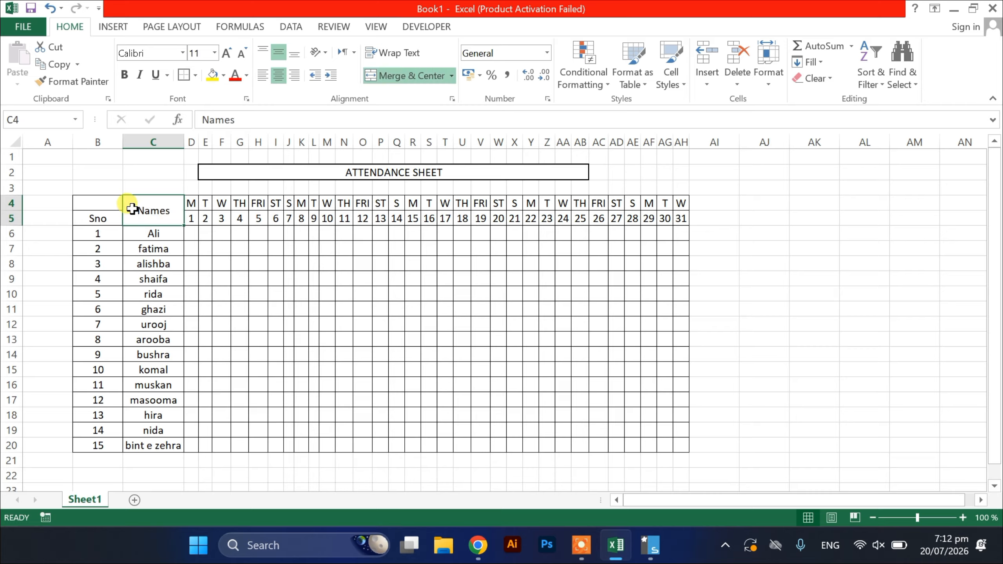
pyautogui.click(114, 202)
pyautogui.moveTo(113, 208); pyautogui.dragTo(113, 220)
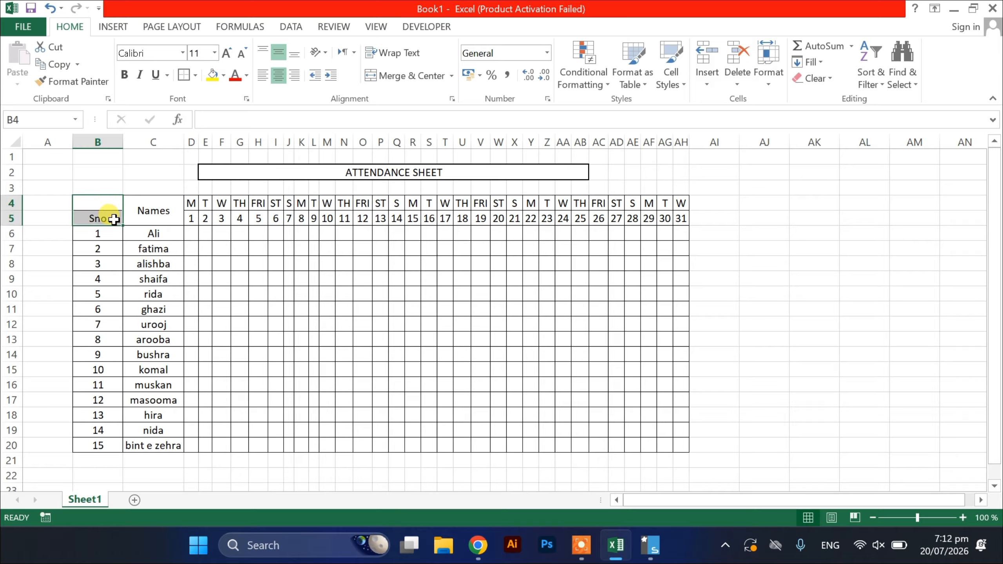
pyautogui.click(385, 75)
pyautogui.click(223, 294)
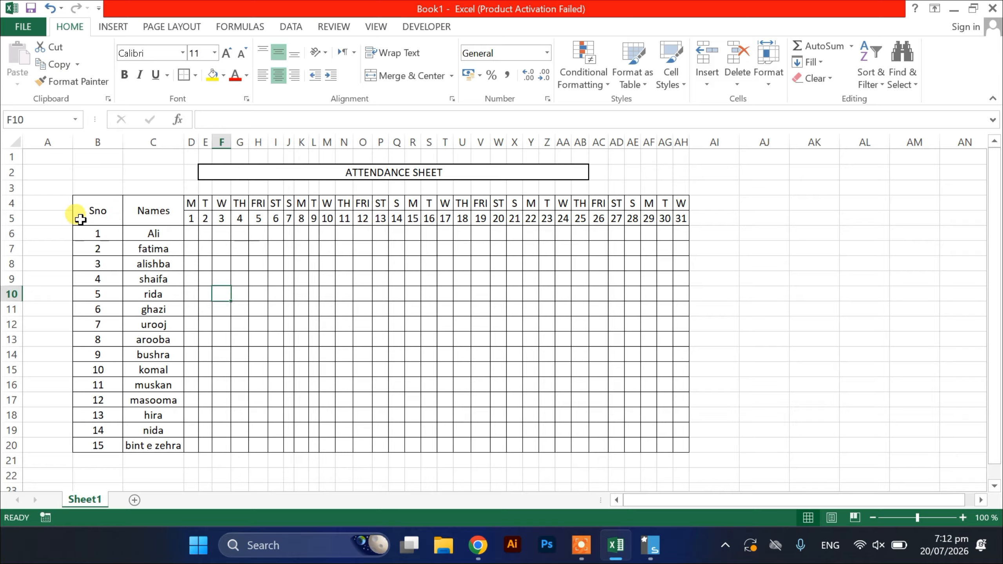
pyautogui.click(142, 210)
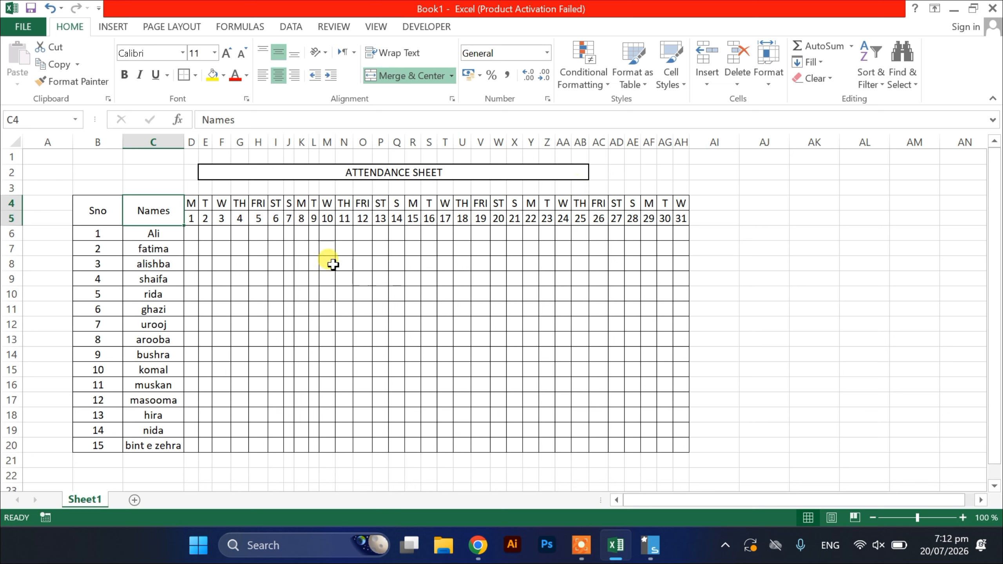
# Fill the first weekend's Saturday and Sunday columns, I4:J20, with the standard yellow color
pyautogui.moveTo(278, 231); pyautogui.dragTo(288, 440)
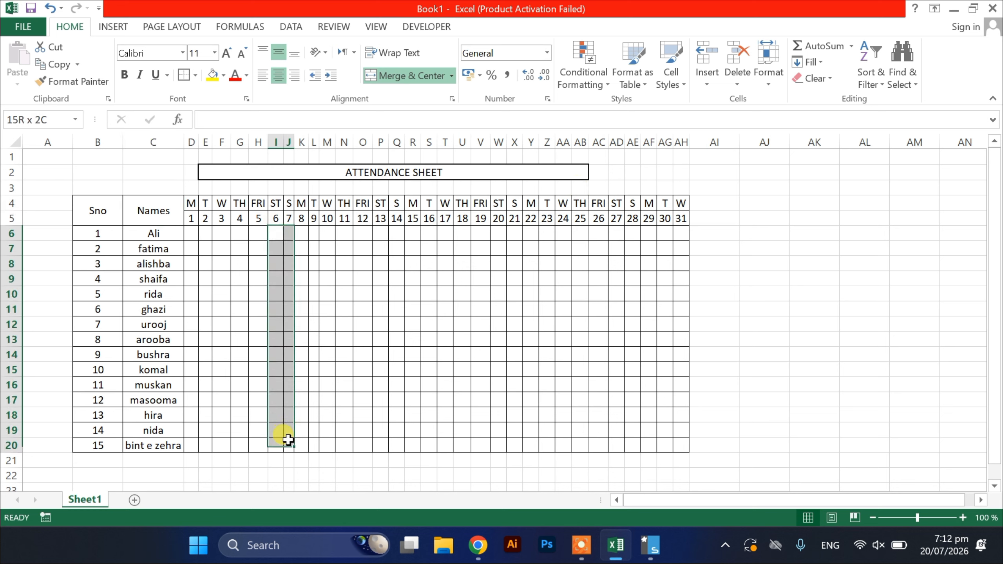
pyautogui.click(223, 76)
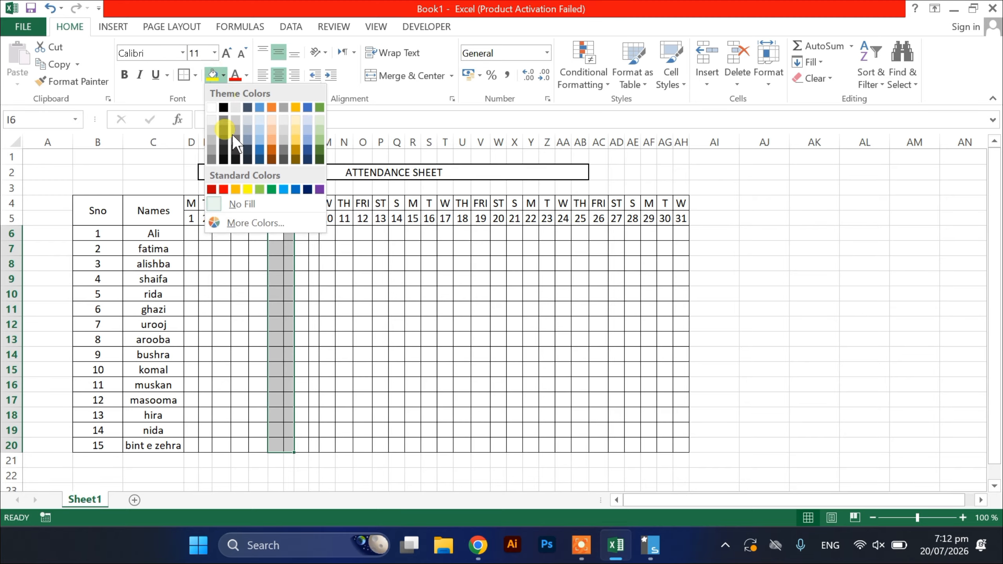
pyautogui.click(248, 190)
pyautogui.moveTo(382, 234); pyautogui.dragTo(394, 441)
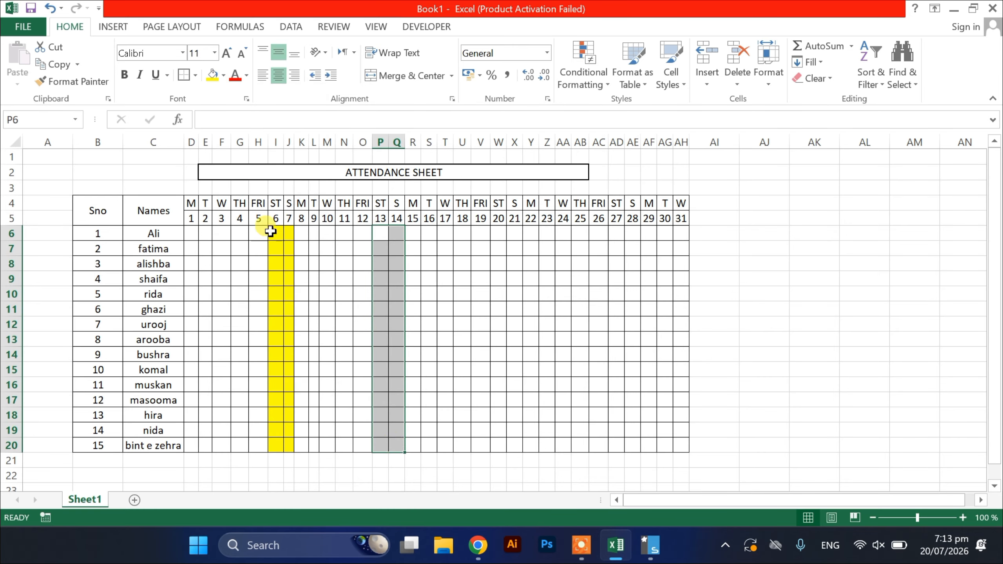
pyautogui.moveTo(276, 203); pyautogui.dragTo(289, 445)
pyautogui.click(213, 75)
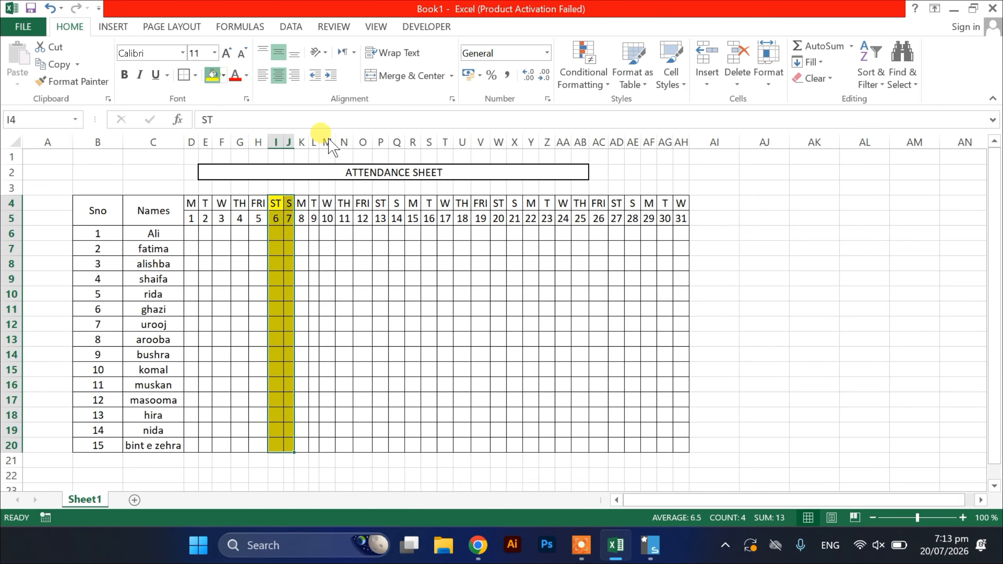
# Apply the same yellow fill to the remaining weekend columns P4:Q20, W4:X20 and AD4:AE20
pyautogui.moveTo(381, 203); pyautogui.dragTo(395, 445)
pyautogui.click(212, 75)
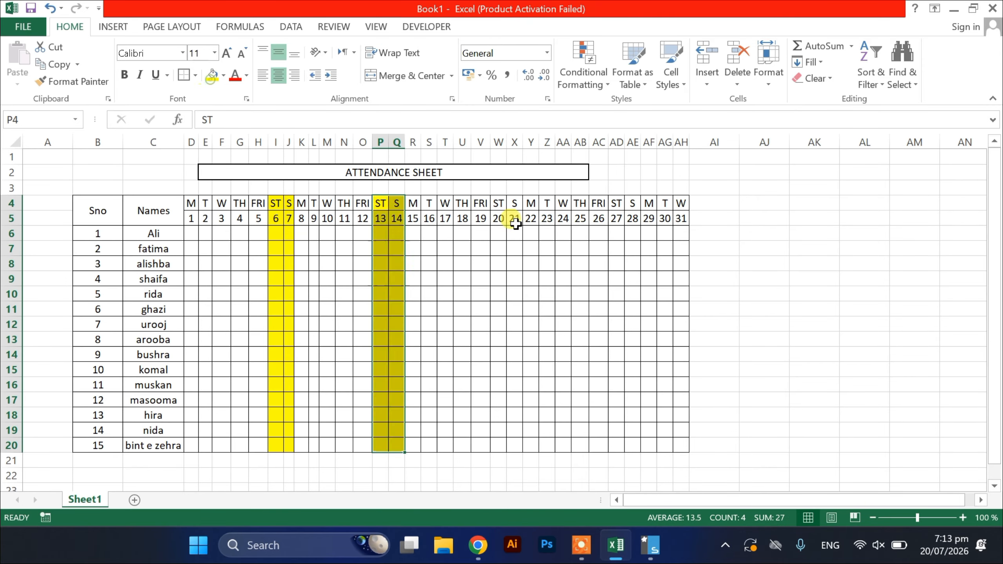
pyautogui.moveTo(498, 203); pyautogui.dragTo(514, 445)
pyautogui.click(212, 75)
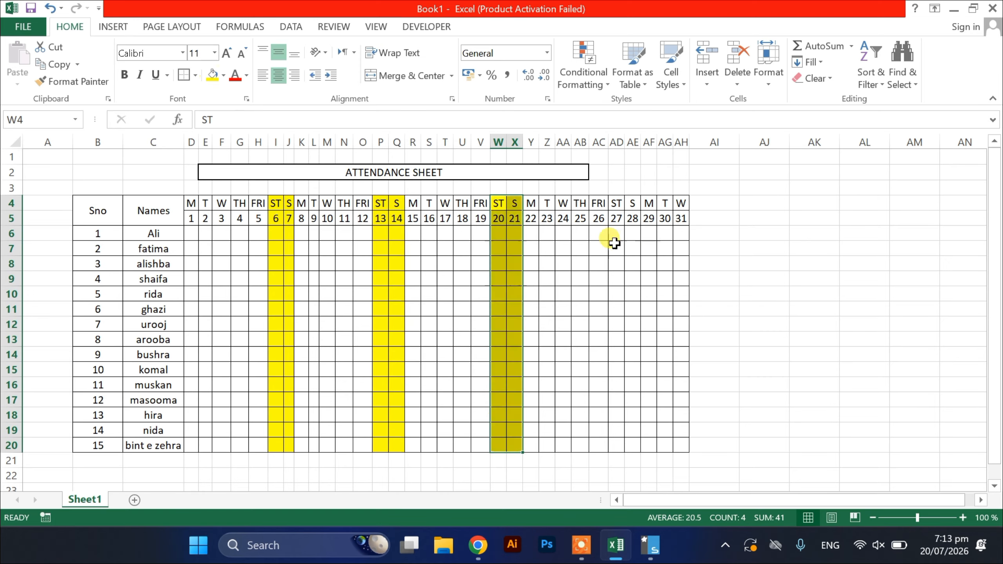
pyautogui.moveTo(616, 203); pyautogui.dragTo(633, 446)
pyautogui.click(223, 75)
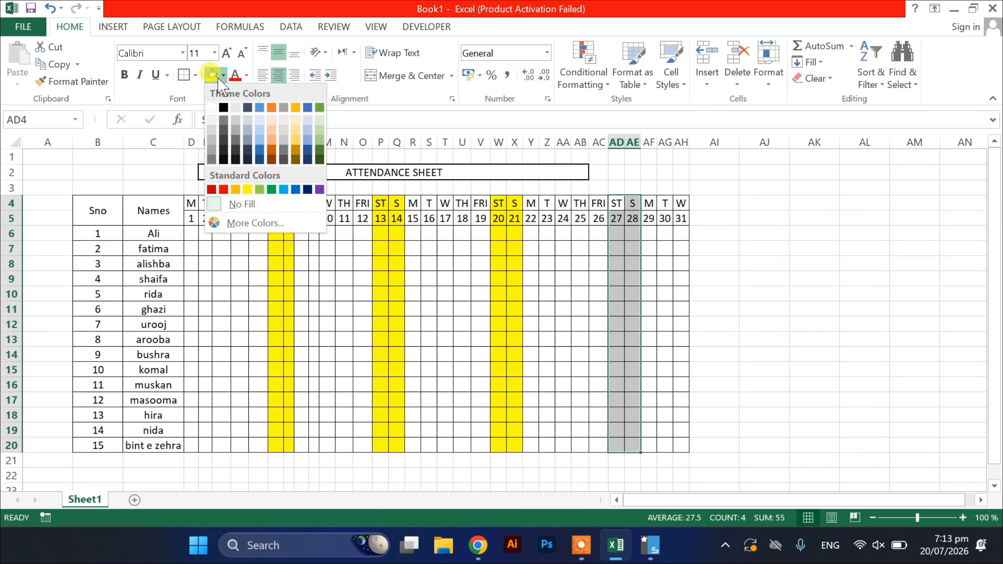
pyautogui.click(248, 190)
# Enter the headings TOTAL PRESENT in AI4 and TOTAL ABSENT in AJ4, fitting both column widths to the text
pyautogui.click(702, 204)
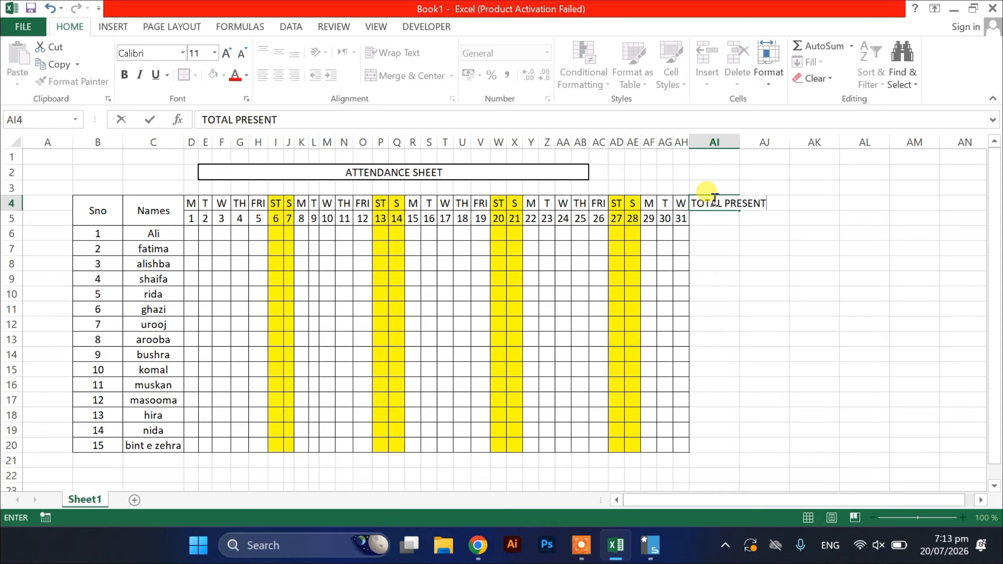
pyautogui.press('Return')
pyautogui.doubleClick(740, 142)
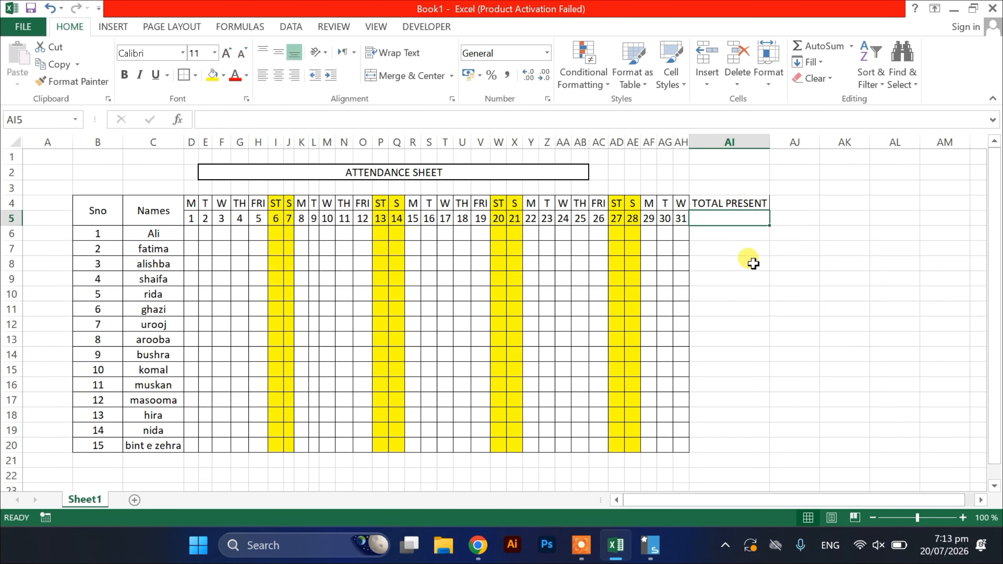
pyautogui.click(784, 206)
pyautogui.write('TOTAL')
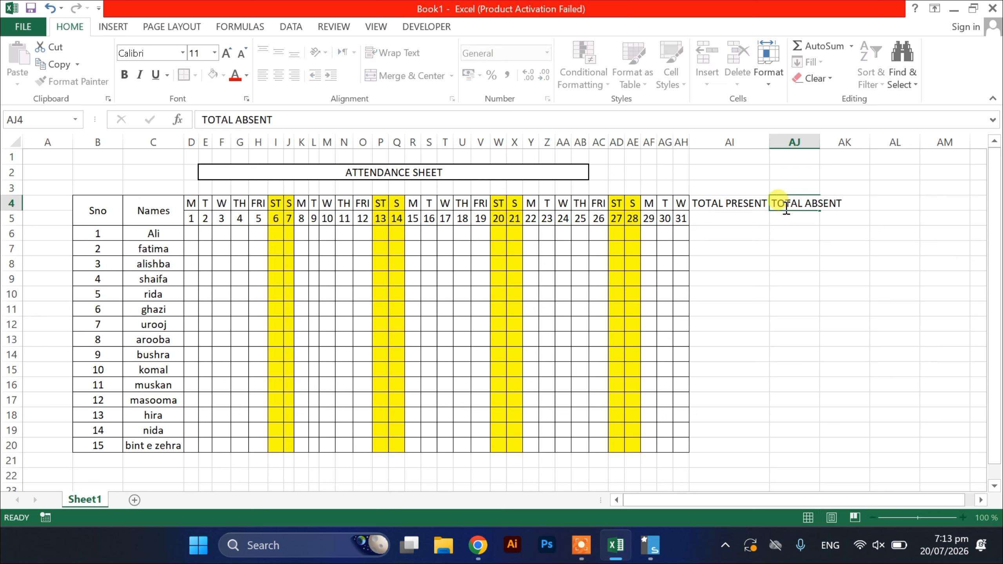
pyautogui.write(' ABSENT')
pyautogui.press('Return')
pyautogui.doubleClick(820, 142)
pyautogui.click(746, 201)
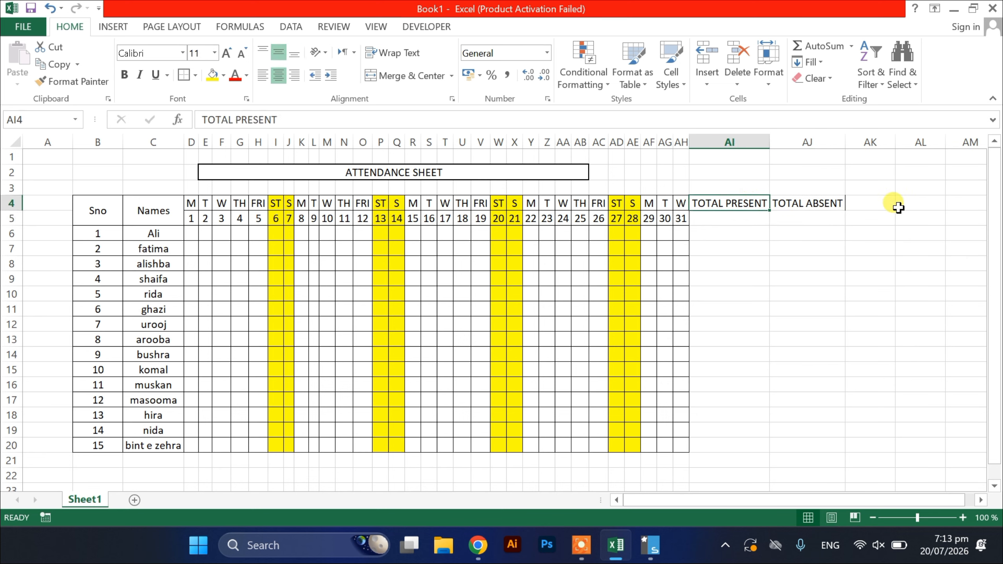
# Enter the heading TOTAL LEAVES in AK4 and fit the column width to the text
pyautogui.click(885, 205)
pyautogui.write('TOTAL LEAV')
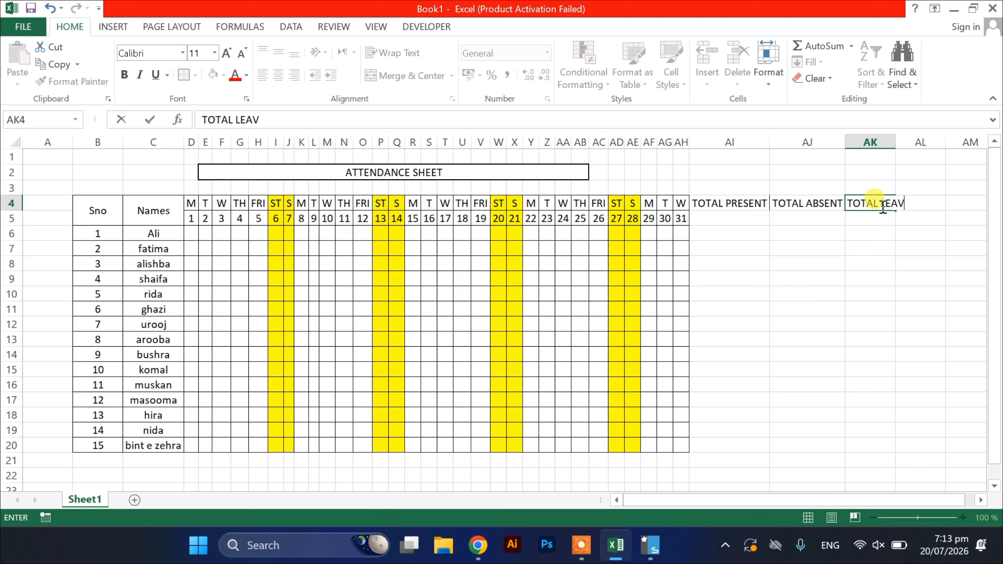
pyautogui.write('ES')
pyautogui.click(854, 247)
pyautogui.doubleClick(895, 142)
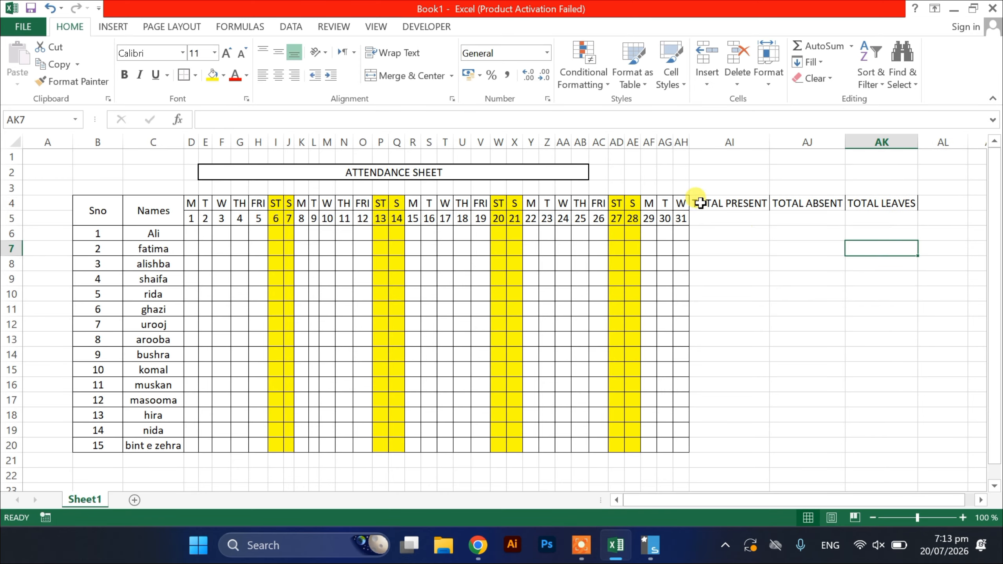
# Apply All Borders to the whole table B4:AK20, including the three new total columns
pyautogui.moveTo(75, 202); pyautogui.dragTo(905, 442)
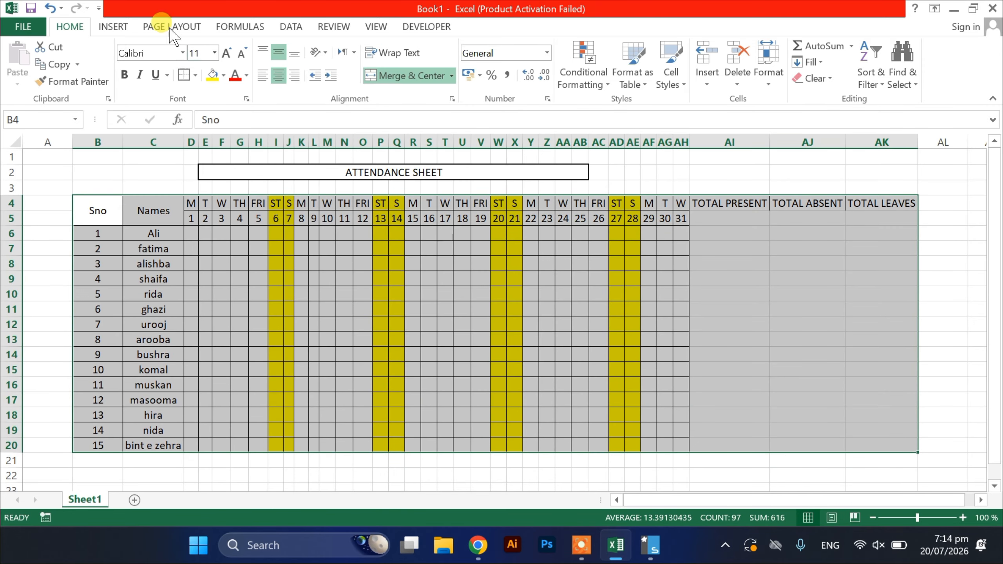
pyautogui.click(196, 75)
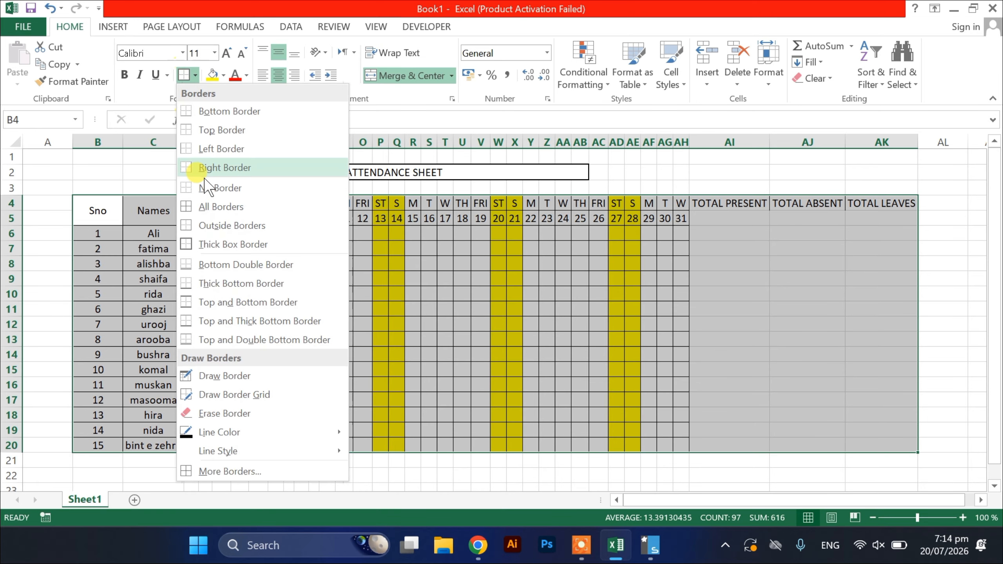
pyautogui.click(205, 244)
pyautogui.click(195, 75)
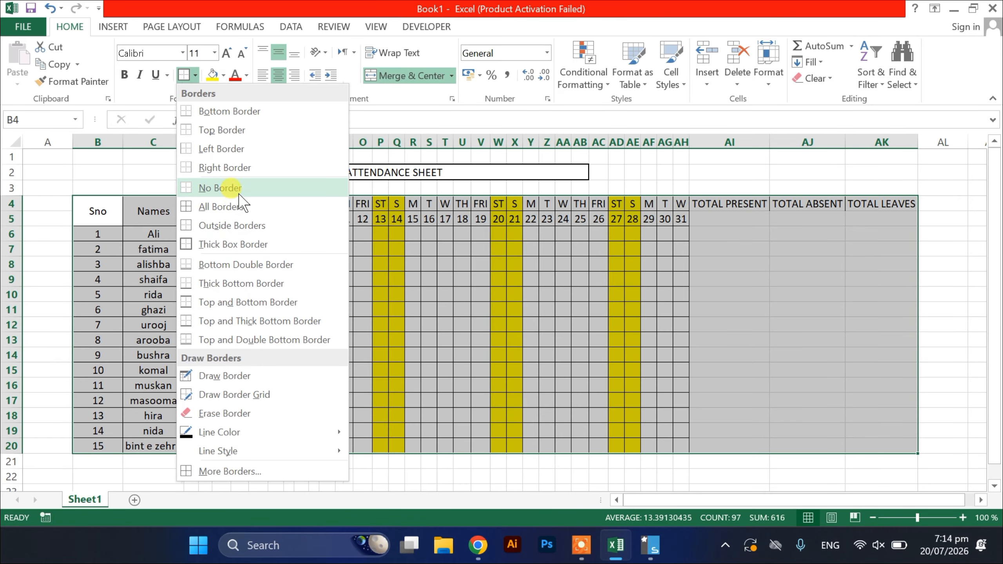
pyautogui.click(264, 206)
pyautogui.click(827, 340)
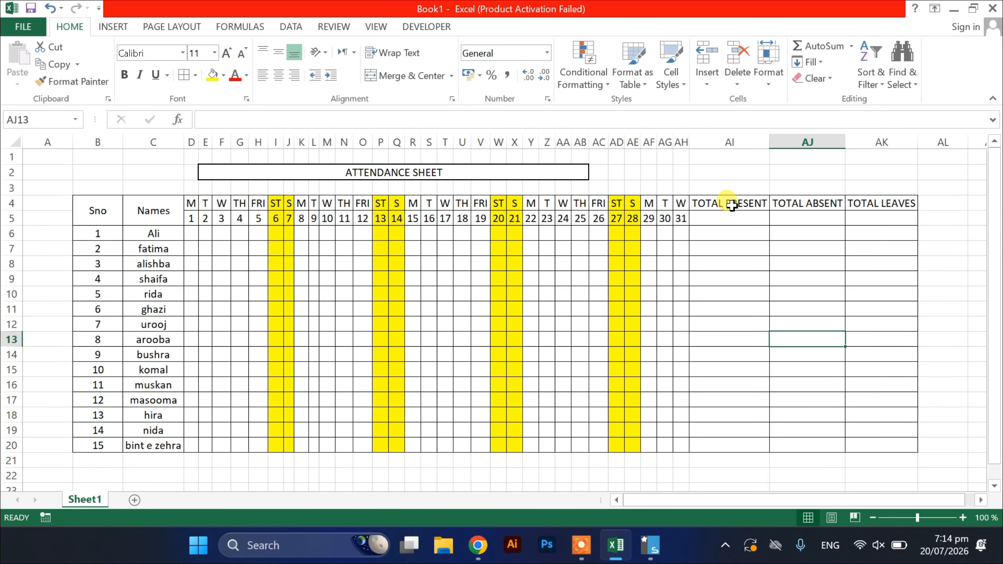
# Merge and center the three total headings vertically across AI4:AI5, AJ4:AJ5 and AK4:AK5
pyautogui.moveTo(730, 203); pyautogui.dragTo(731, 215)
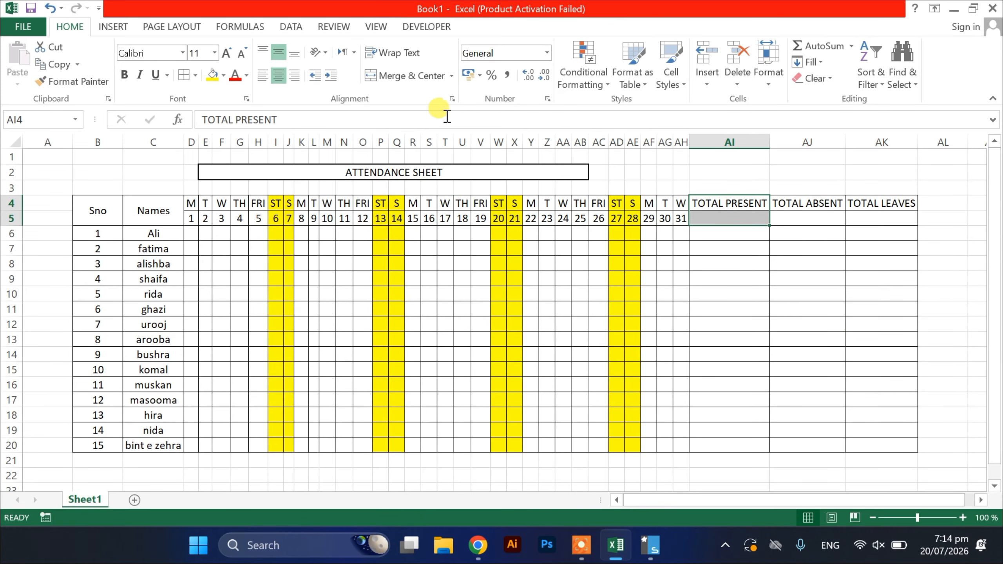
pyautogui.click(409, 75)
pyautogui.moveTo(789, 204); pyautogui.dragTo(869, 218)
pyautogui.click(370, 81)
pyautogui.click(370, 77)
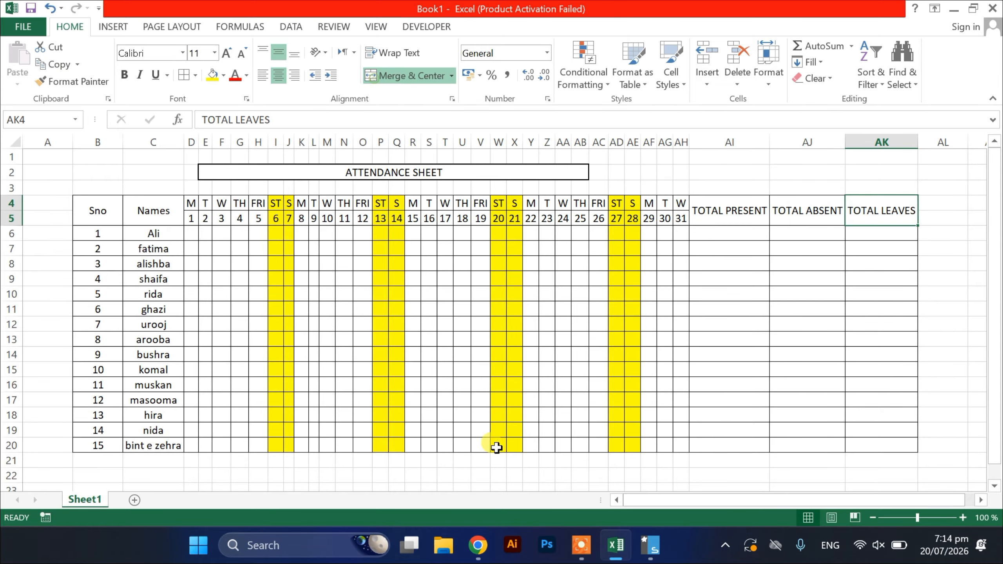
pyautogui.click(528, 431)
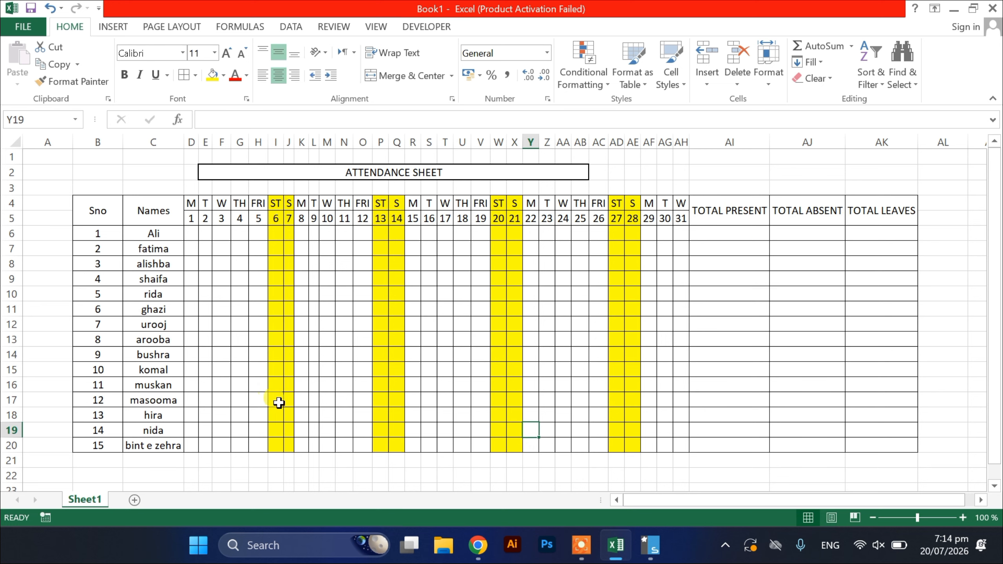
# Slightly widen the narrow day columns L and E
pyautogui.moveTo(319, 142); pyautogui.dragTo(321, 142)
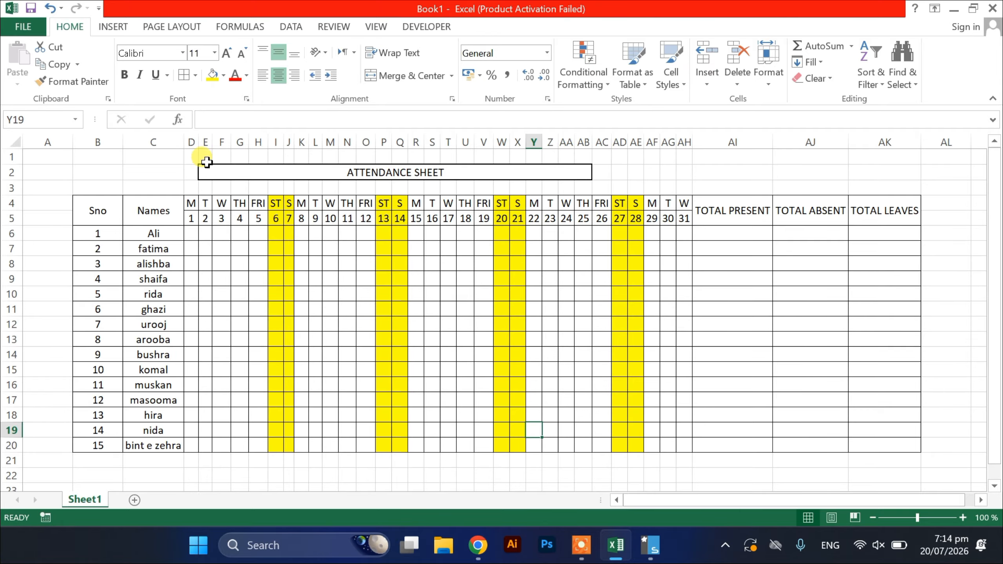
pyautogui.moveTo(212, 145); pyautogui.dragTo(217, 145)
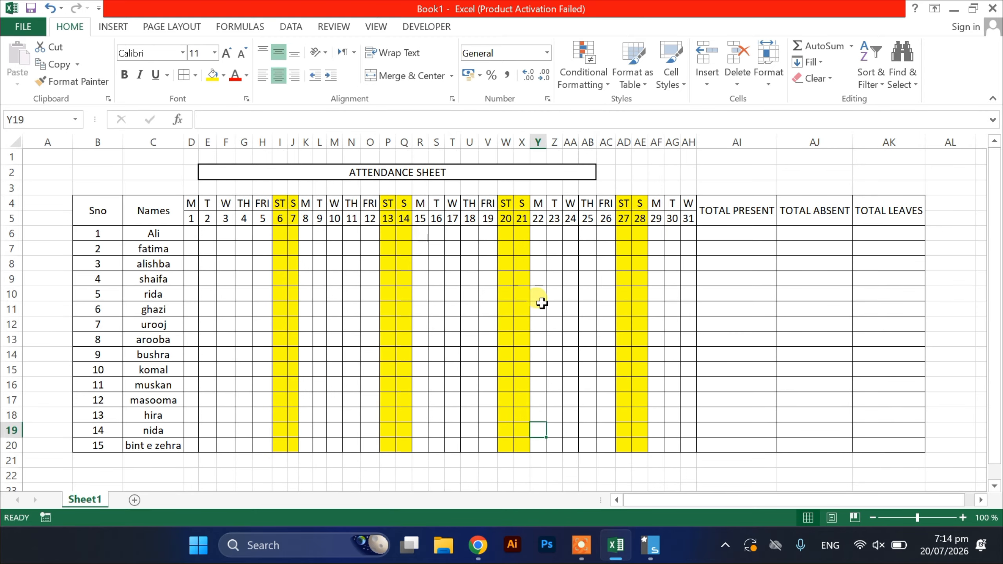
pyautogui.click(641, 287)
# Enter the day 1 attendance in D6:D20: P, P, P, A, L, P, A, and P for the remaining eight rows
pyautogui.click(201, 234)
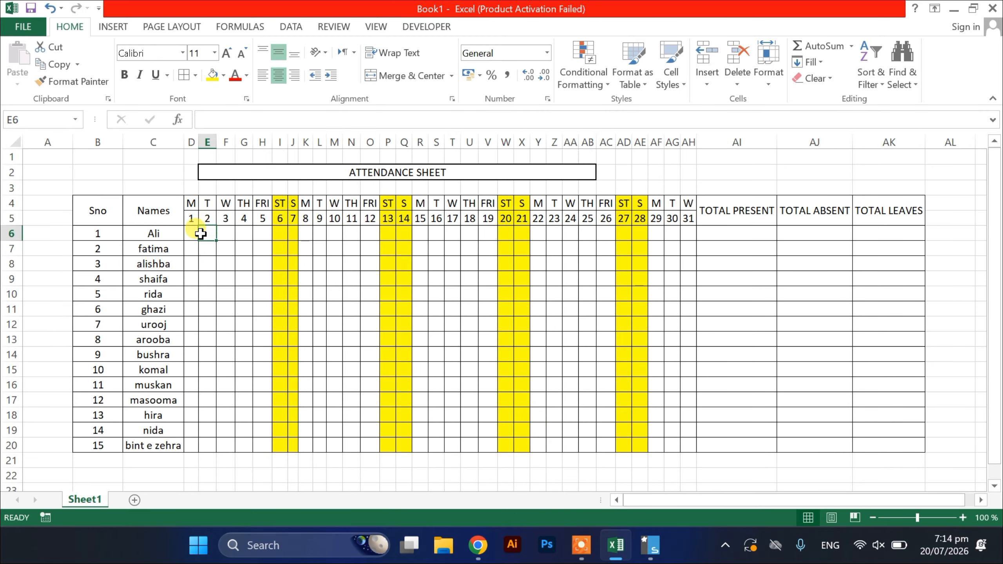
pyautogui.click(193, 234)
pyautogui.press('Down')
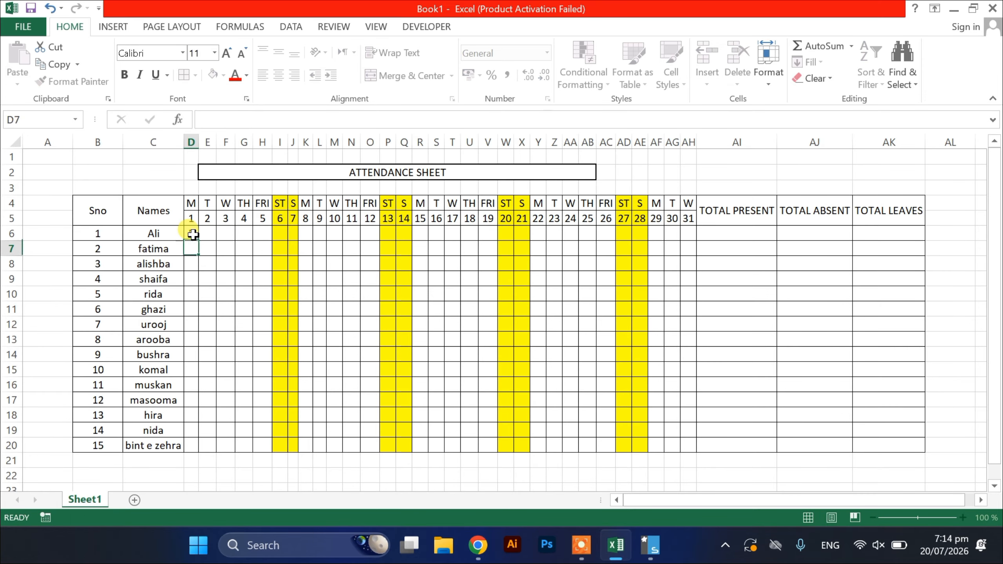
pyautogui.write('P')
pyautogui.press('Return')
pyautogui.write('P')
pyautogui.press('Return')
pyautogui.write('A')
pyautogui.press('Return')
pyautogui.write('LP')
pyautogui.press('Return')
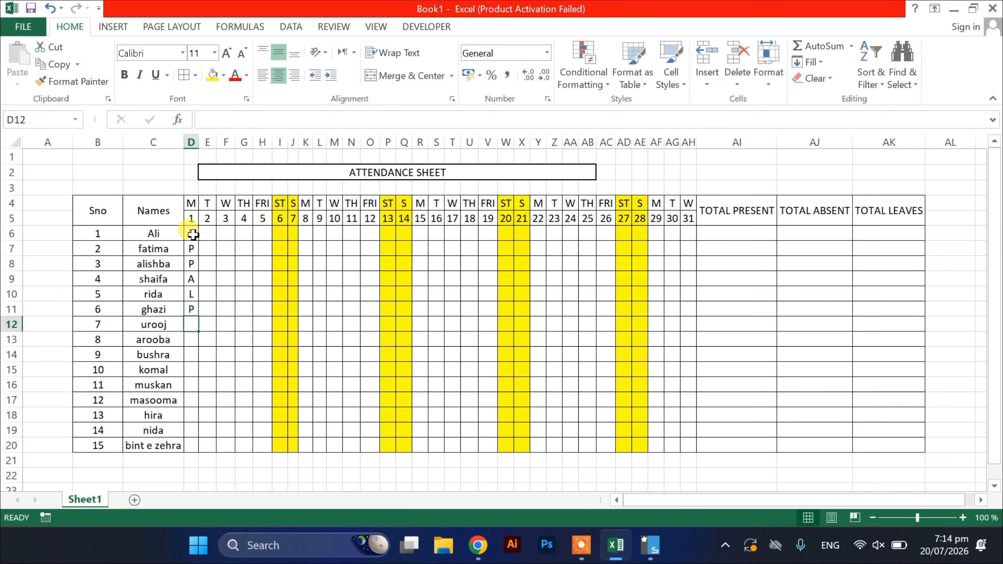
pyautogui.write('A')
pyautogui.press('Return')
pyautogui.write('P')
pyautogui.press('Return')
pyautogui.write('P P P P P P ')
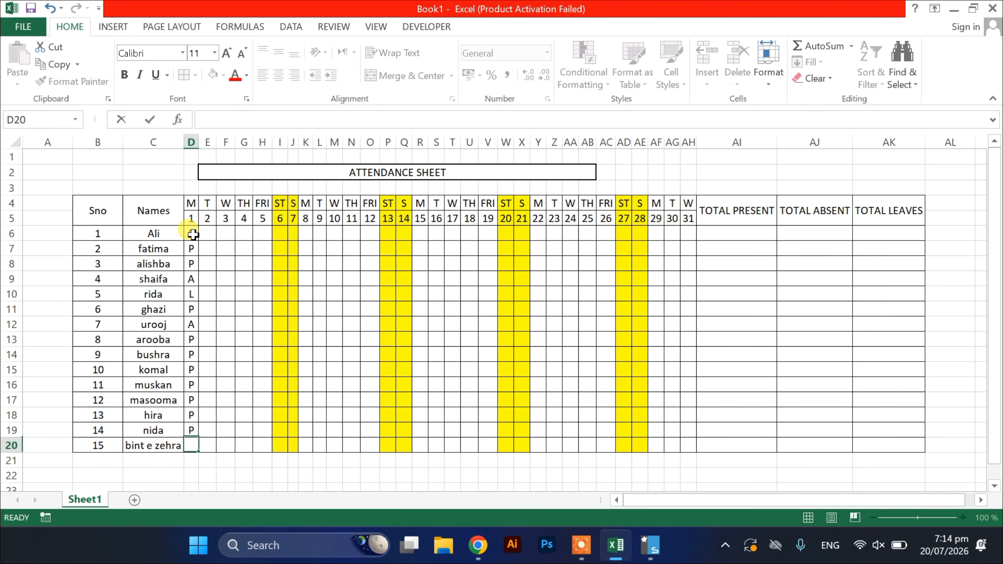
pyautogui.write('P')
pyautogui.press('Tab')
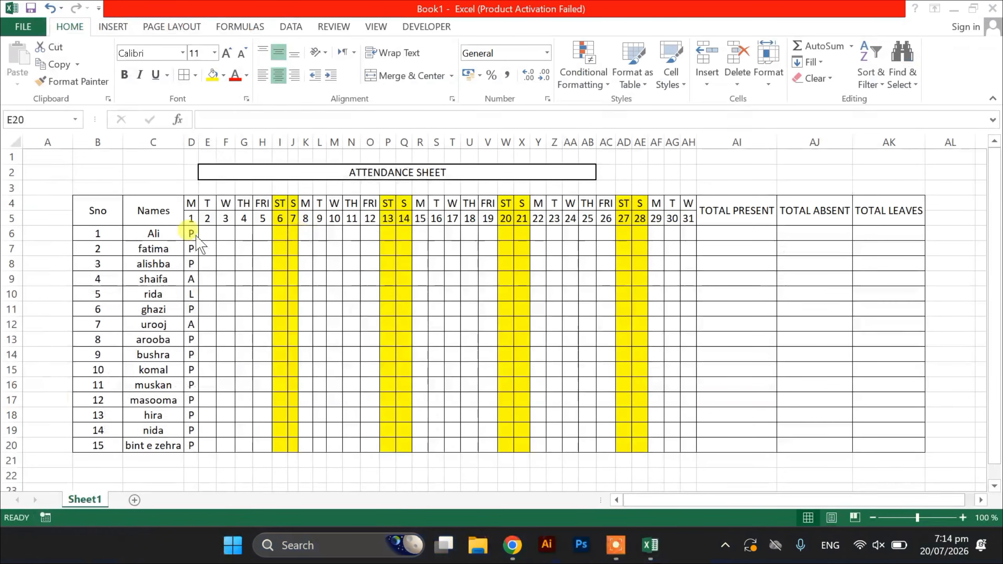
# Mark all 15 names present for day 2 by entering P in every cell of E6:E20
pyautogui.click(209, 234)
pyautogui.write('P')
pyautogui.press('Return')
pyautogui.write('P')
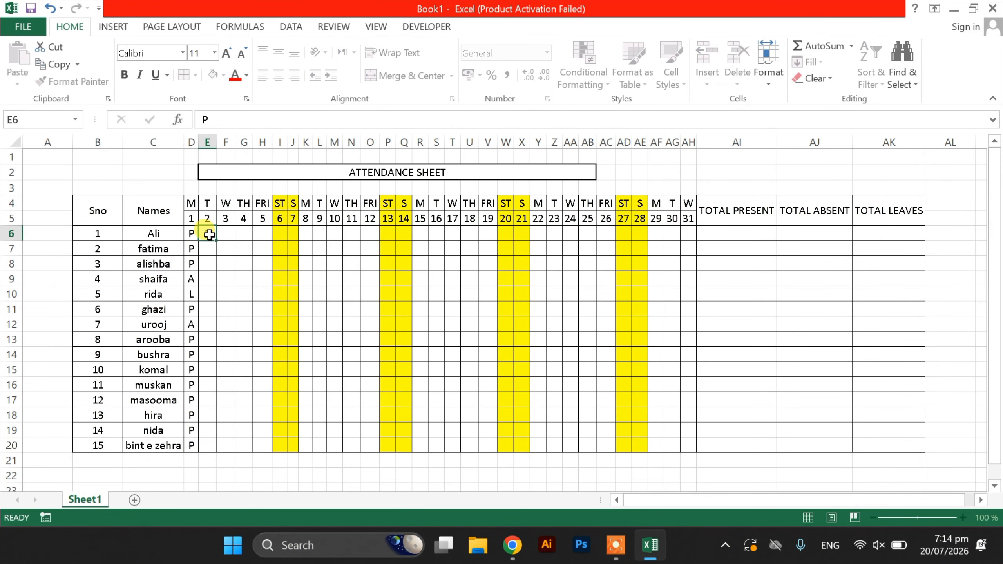
pyautogui.write(' P P P P P P P P P P P P P P')
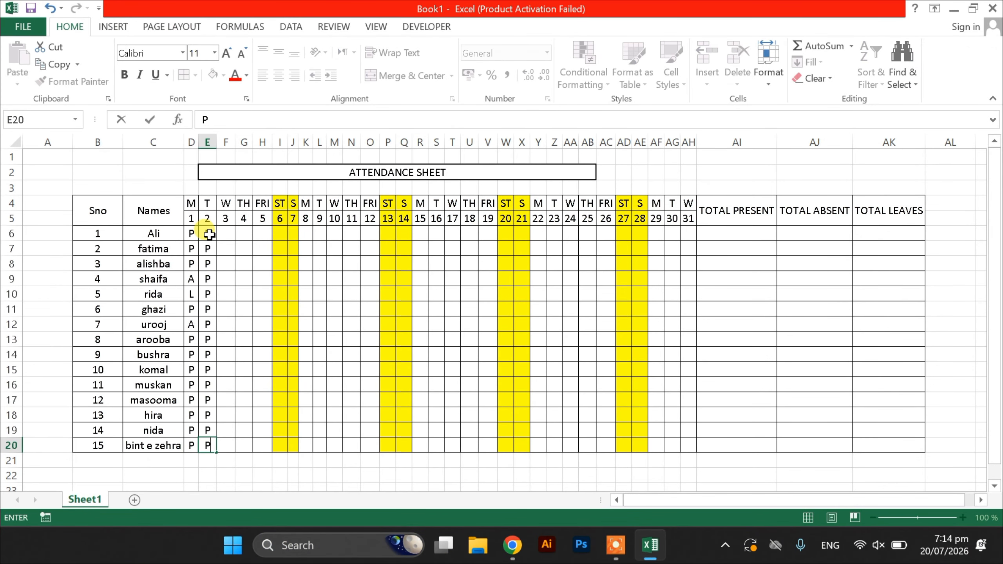
pyautogui.hotkey('ctrl', 'z')
pyautogui.press('Up')
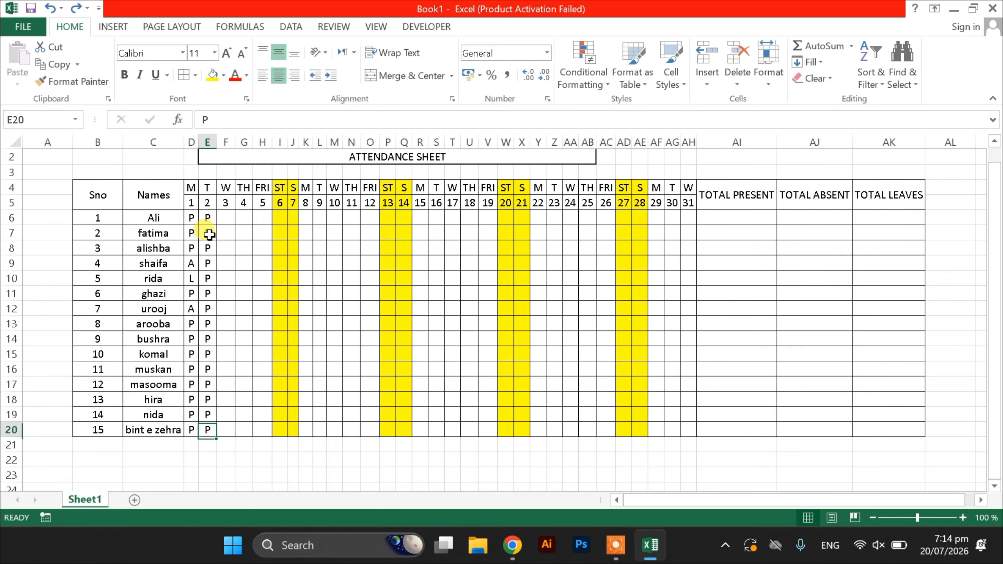
# Enter the day 3 attendance in column F: P, A, L in F6:F8, A in F9:F13, P in F14:F18, L in F19, A in F20
pyautogui.press('Right')
pyautogui.moveTo(208, 220); pyautogui.dragTo(229, 430)
pyautogui.click(228, 218)
pyautogui.write('P')
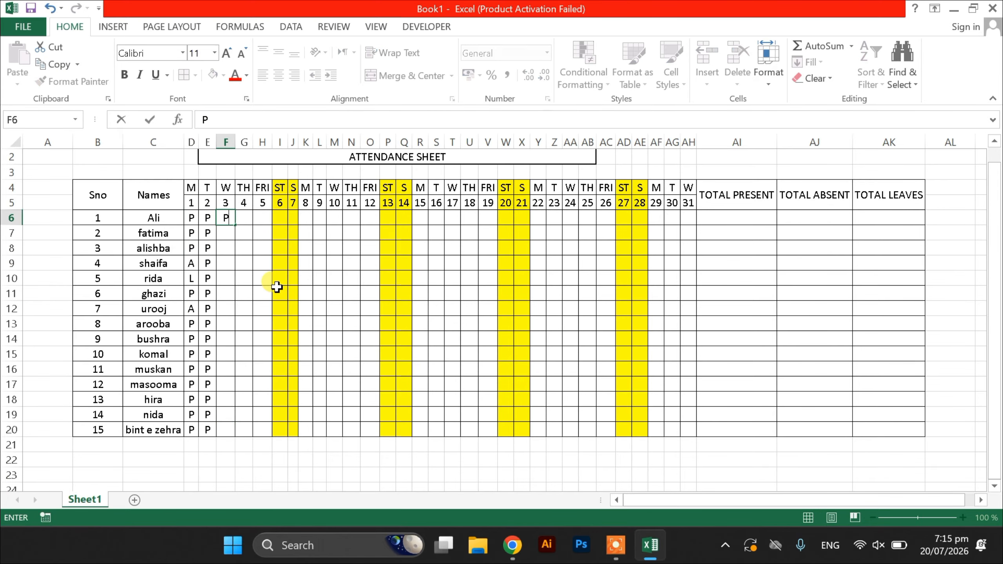
pyautogui.press('Return')
pyautogui.write('A')
pyautogui.press('Return')
pyautogui.write('L')
pyautogui.press('Return')
pyautogui.write('A')
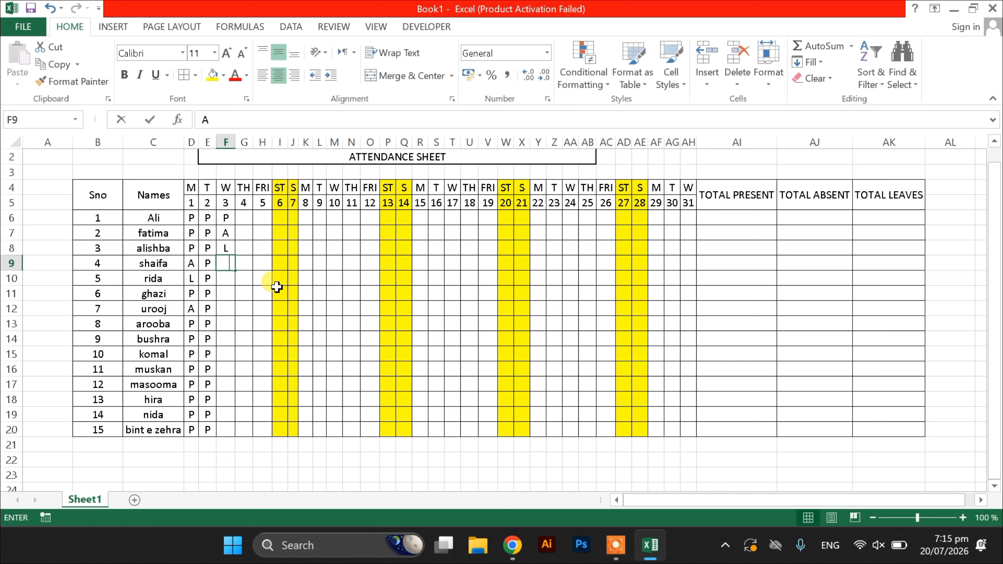
pyautogui.press('Return')
pyautogui.write('A')
pyautogui.press('Return')
pyautogui.write('A')
pyautogui.press('Return')
pyautogui.write('A A P P P P P')
pyautogui.press('Return')
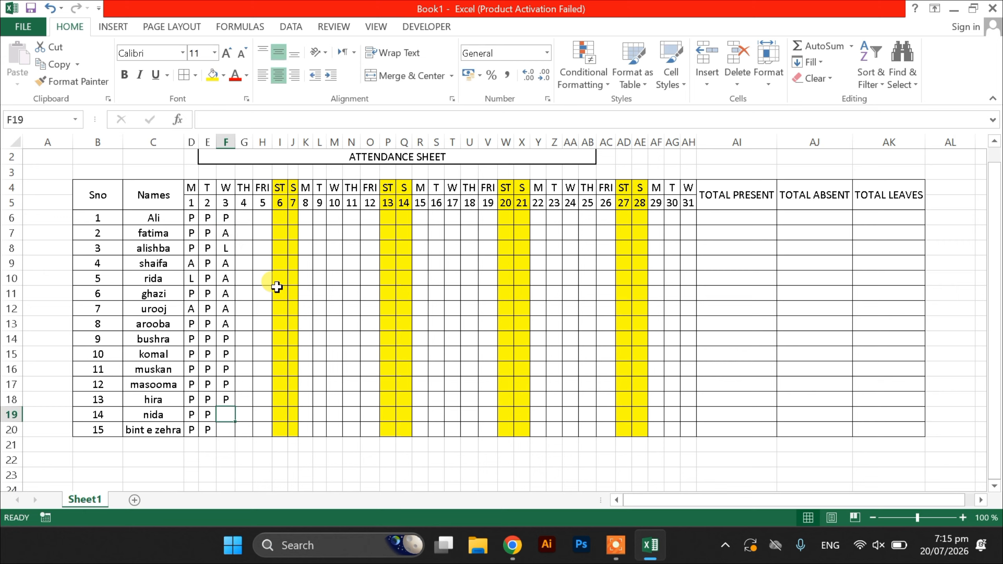
pyautogui.write('L')
pyautogui.press('Return')
pyautogui.write('A')
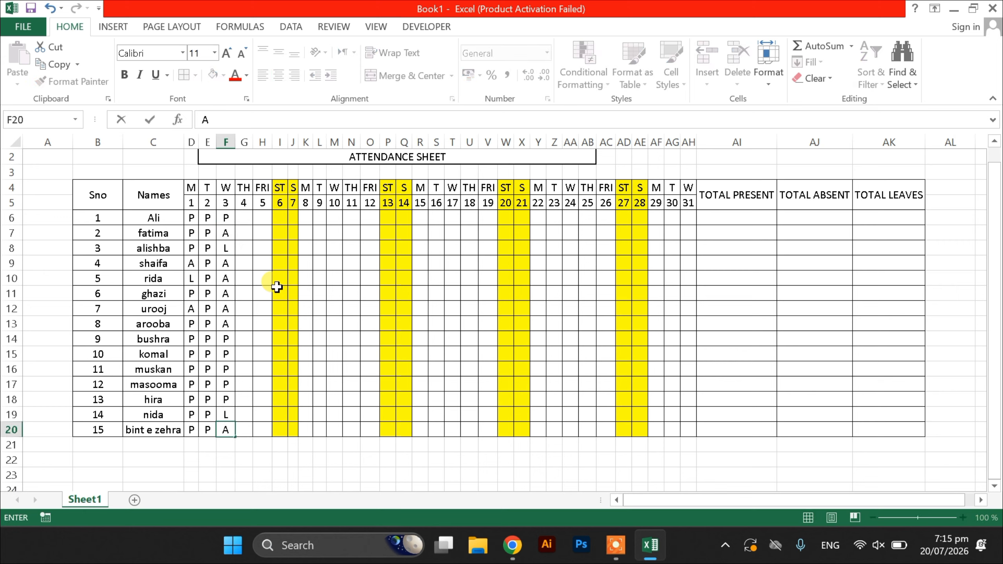
pyautogui.press('Tab')
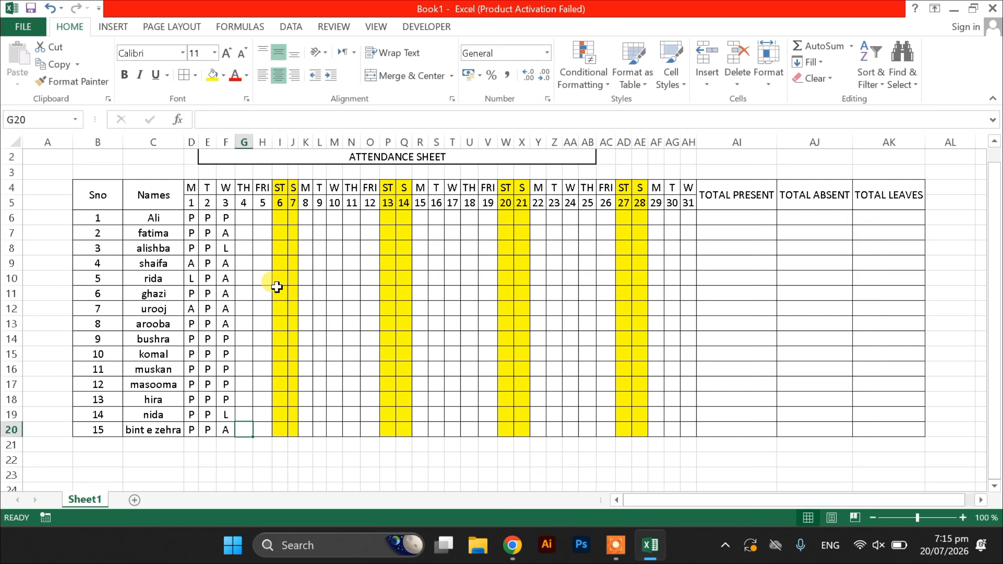
# Copy the marks for days 1 to 3 in D6:F20 and paste them under days 8 to 10 at K6
pyautogui.press('Up')
pyautogui.press('Up')
pyautogui.press('Up')
pyautogui.press('Up')
pyautogui.press('Up')
pyautogui.press('Up')
pyautogui.press('Up')
pyautogui.press('Up')
pyautogui.press('Up')
pyautogui.press('Up')
pyautogui.press('Up')
pyautogui.press('Up')
pyautogui.press('Up')
pyautogui.press('Up')
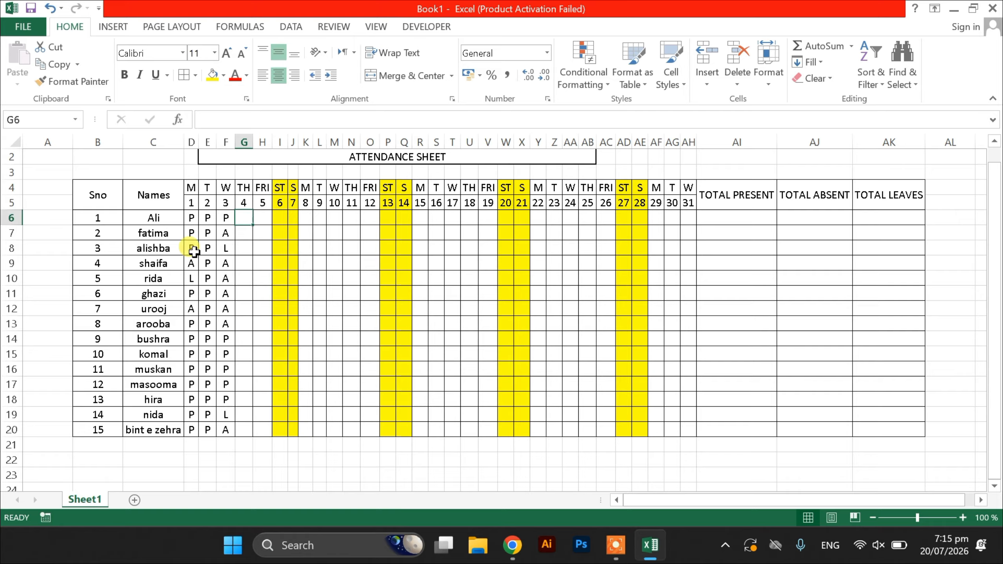
pyautogui.moveTo(205, 219); pyautogui.dragTo(233, 436)
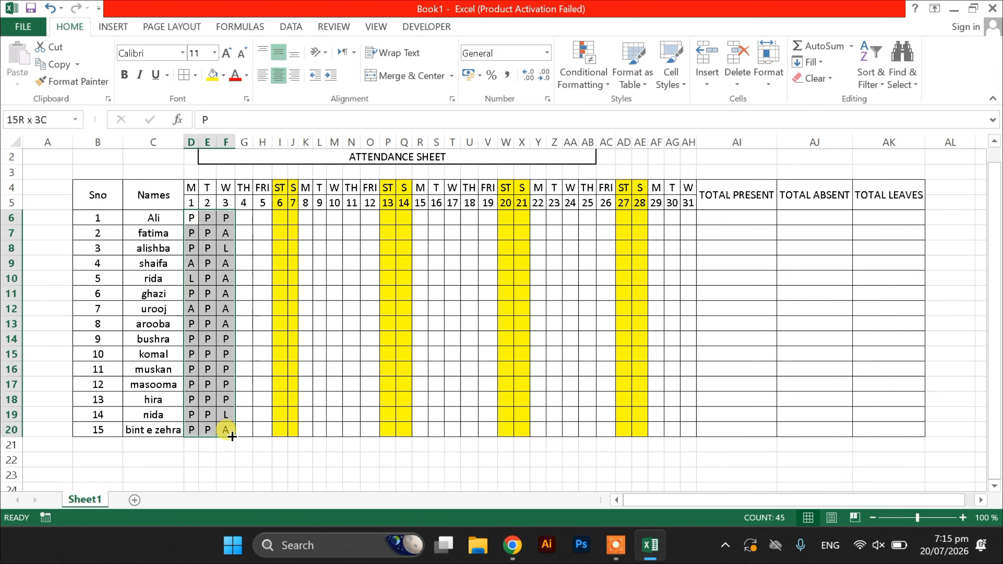
pyautogui.hotkey('ctrl', 'c')
pyautogui.click(307, 218)
pyautogui.hotkey('ctrl', 'v')
# Paste the copied three-day marks under days 15 to 17, 22 to 24 and 29 to 31 at R6, Y6 and AF6
pyautogui.click(431, 219)
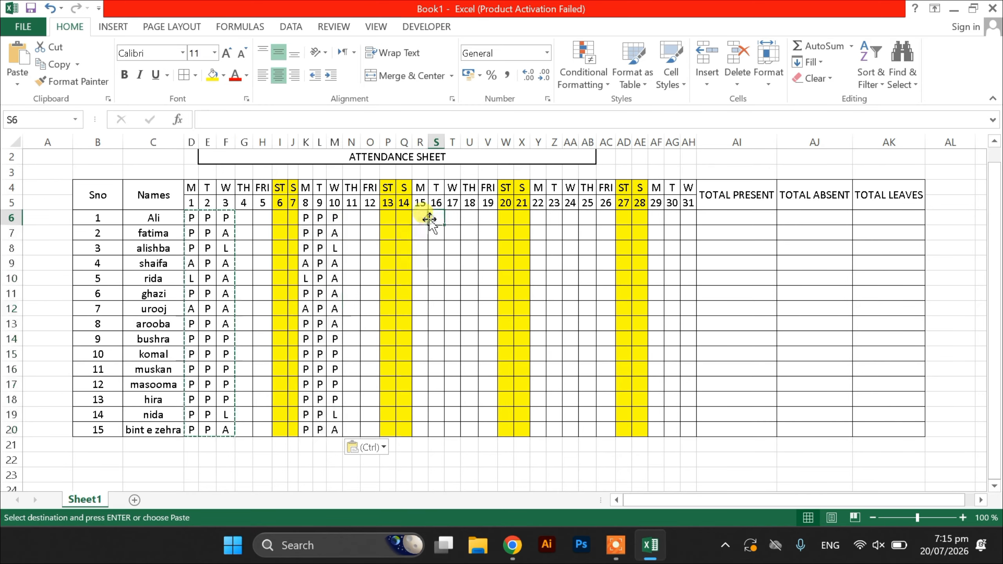
pyautogui.click(421, 218)
pyautogui.hotkey('ctrl', 'v')
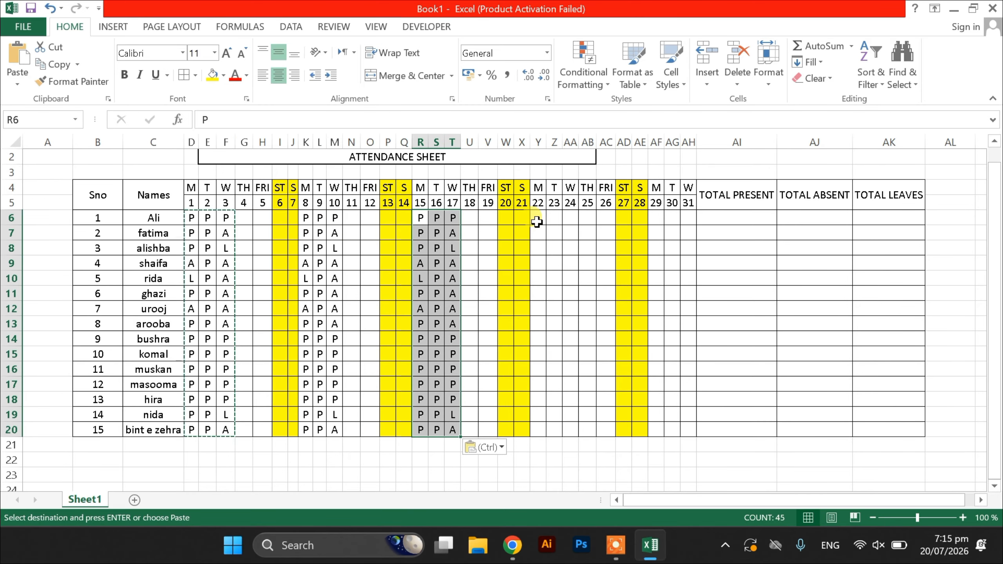
pyautogui.click(538, 220)
pyautogui.hotkey('ctrl', 'v')
pyautogui.click(657, 218)
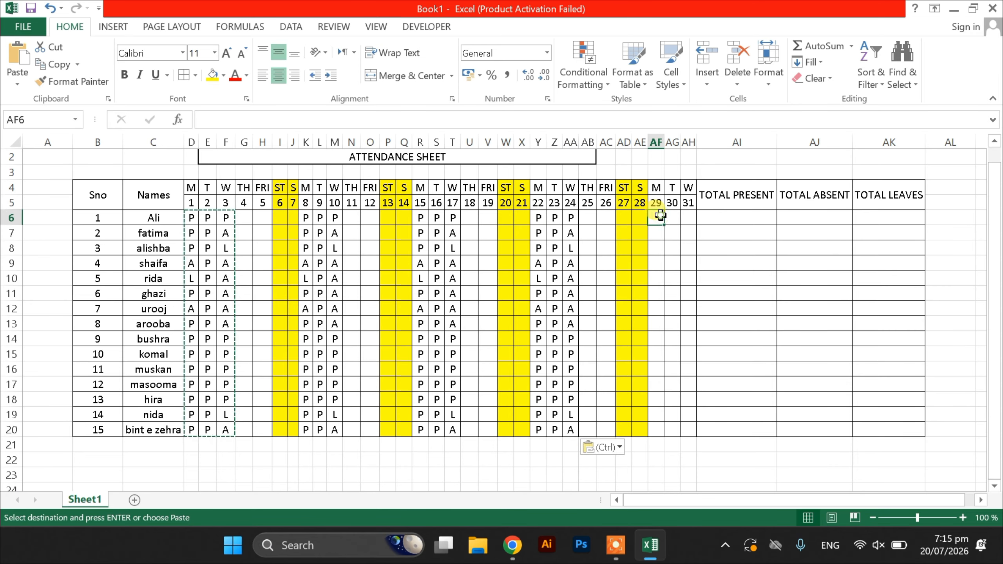
pyautogui.hotkey('ctrl', 'v')
pyautogui.click(588, 309)
# Enter the day 4 attendance in column G: P, A, P, A in G6:G9, P in G10:G17, and L, A, P in G18:G20
pyautogui.click(244, 218)
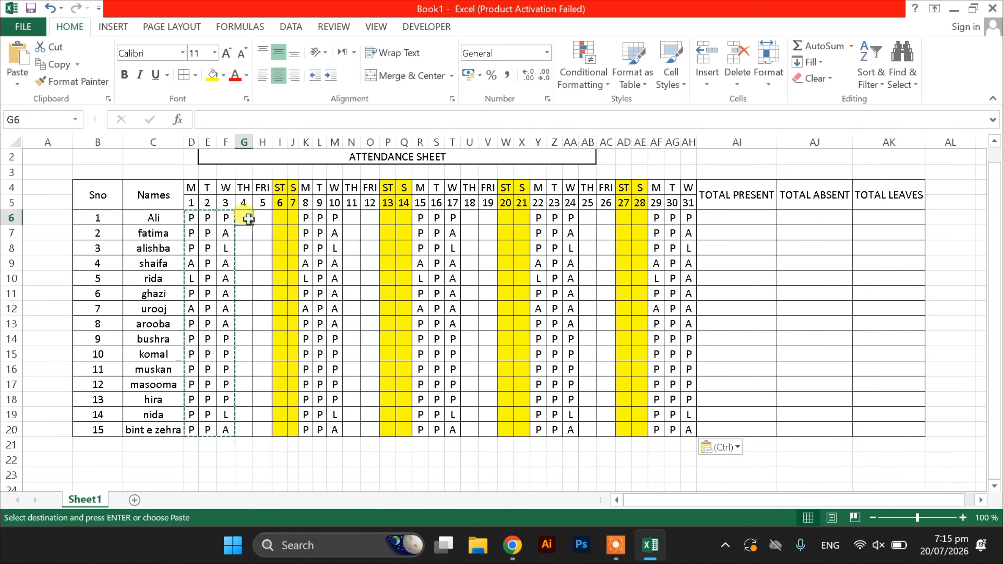
pyautogui.write('P')
pyautogui.press('Return')
pyautogui.write('A')
pyautogui.press('Return')
pyautogui.write('P')
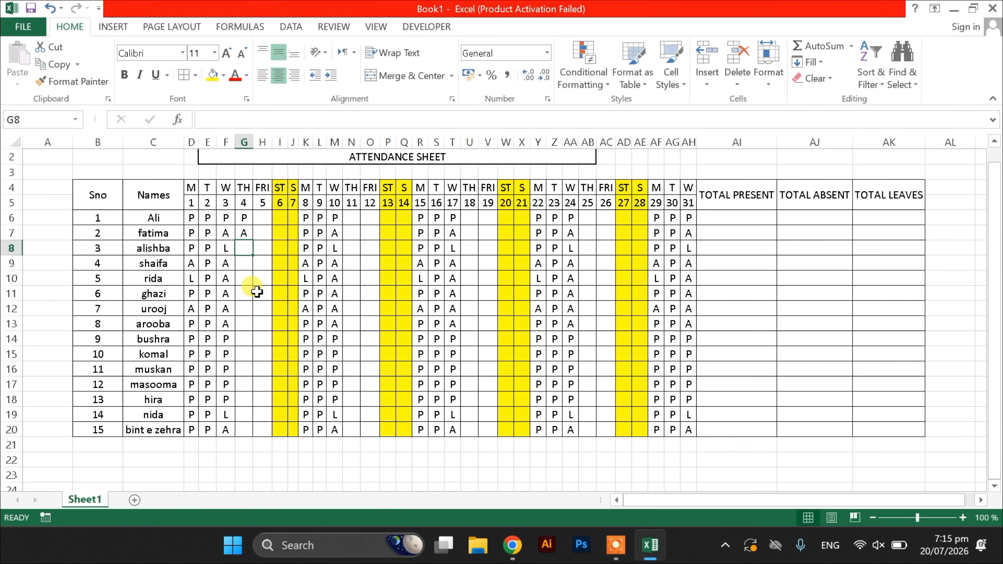
pyautogui.press('Return')
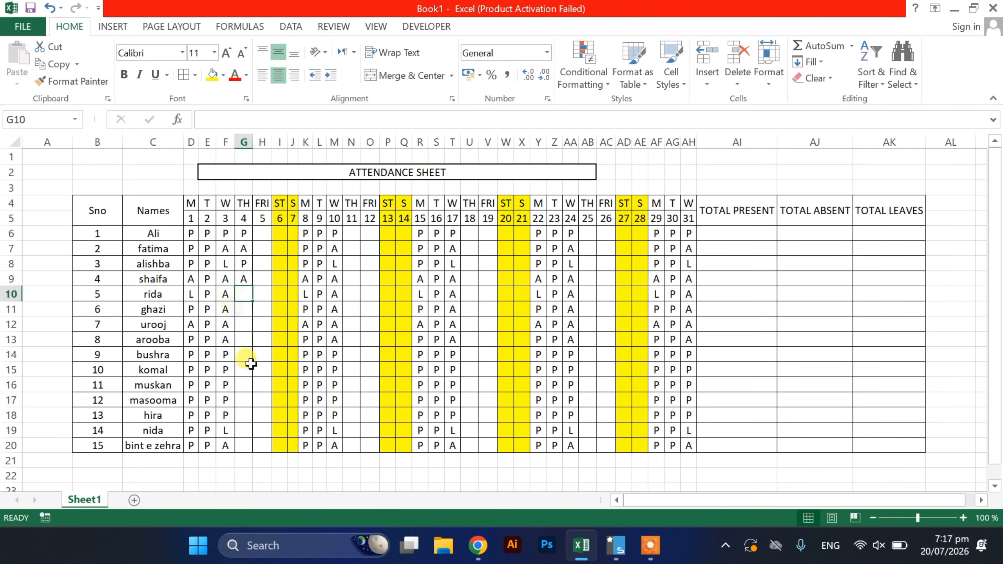
pyautogui.write('P')
pyautogui.press('Down')
pyautogui.write('L')
pyautogui.press('Down')
pyautogui.write('A')
pyautogui.press('Down')
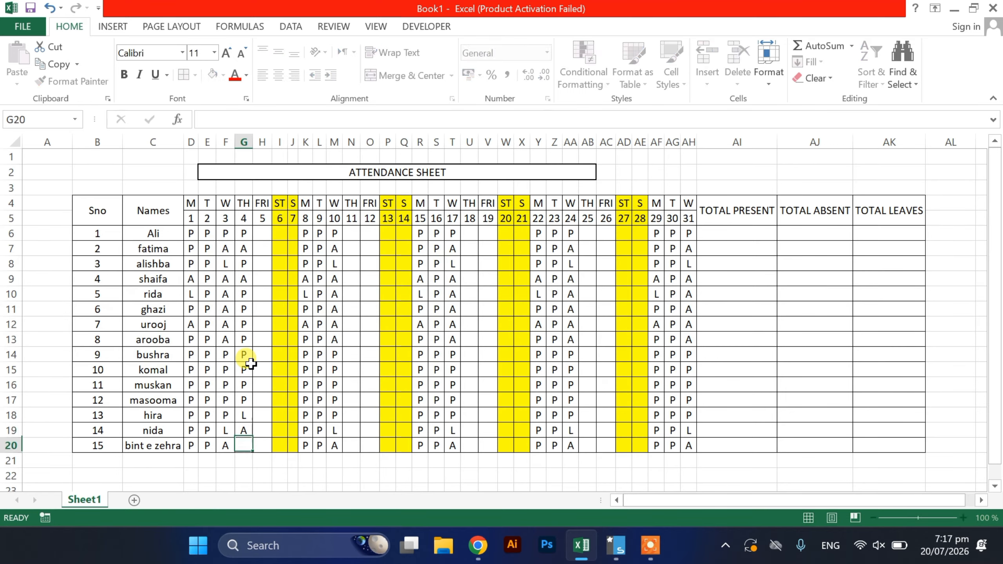
pyautogui.write('P')
# Enter the day 5 attendance in H6:H20: P, A, A, A, P, L, P, P, P, L, P, P, P, P, A
pyautogui.press('Right')
pyautogui.write('AP')
pyautogui.press('Up')
pyautogui.write('P')
pyautogui.press('Up')
pyautogui.press('Up')
pyautogui.write('P')
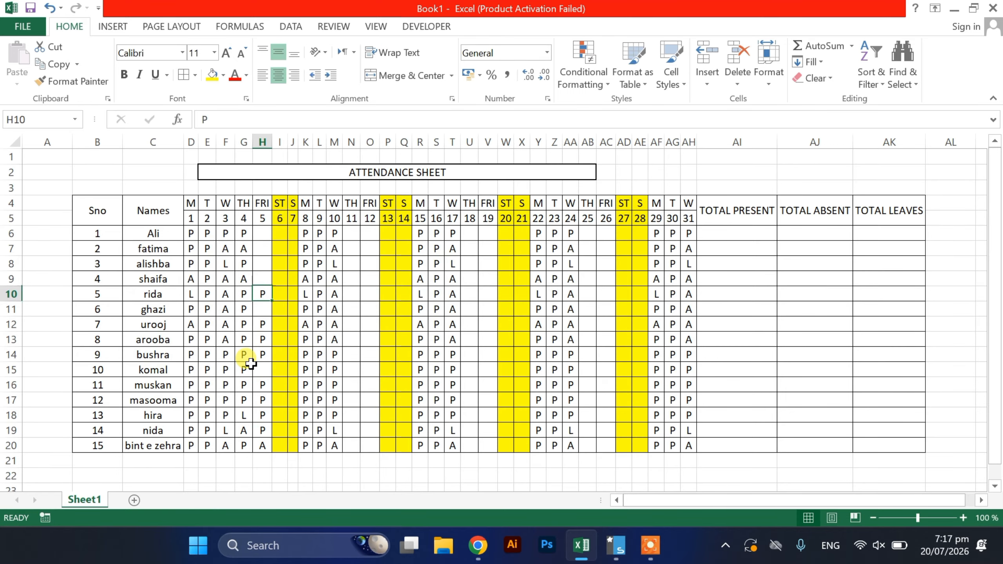
pyautogui.press('Down')
pyautogui.write('L')
pyautogui.press('Down')
pyautogui.press('Down')
pyautogui.press('Down')
pyautogui.press('Down')
pyautogui.press('Up')
pyautogui.write('P')
# Enter the day 11 attendance in column N: P in N6:N12, A in N13:N14, P in N15:N17, and A, P, L in N18:N20
pyautogui.press('Right')
pyautogui.press('Right')
pyautogui.press('Right')
pyautogui.press('Right')
pyautogui.press('Right')
pyautogui.press('Right')
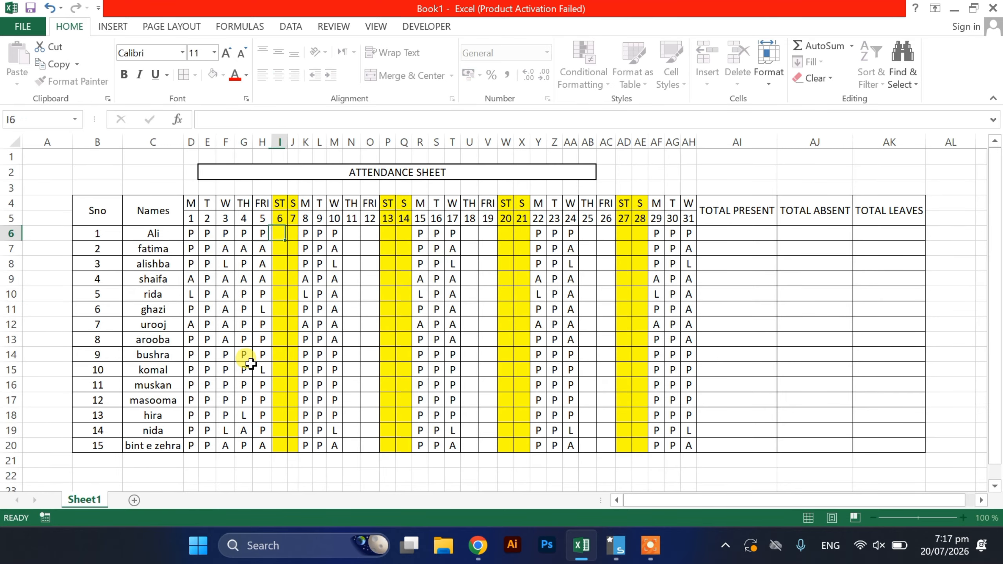
pyautogui.press('Up')
pyautogui.write('P')
pyautogui.press('Down')
pyautogui.write('P')
pyautogui.press('Up')
pyautogui.hotkey('ctrl', 'z')
pyautogui.hotkey('ctrl', 'z')
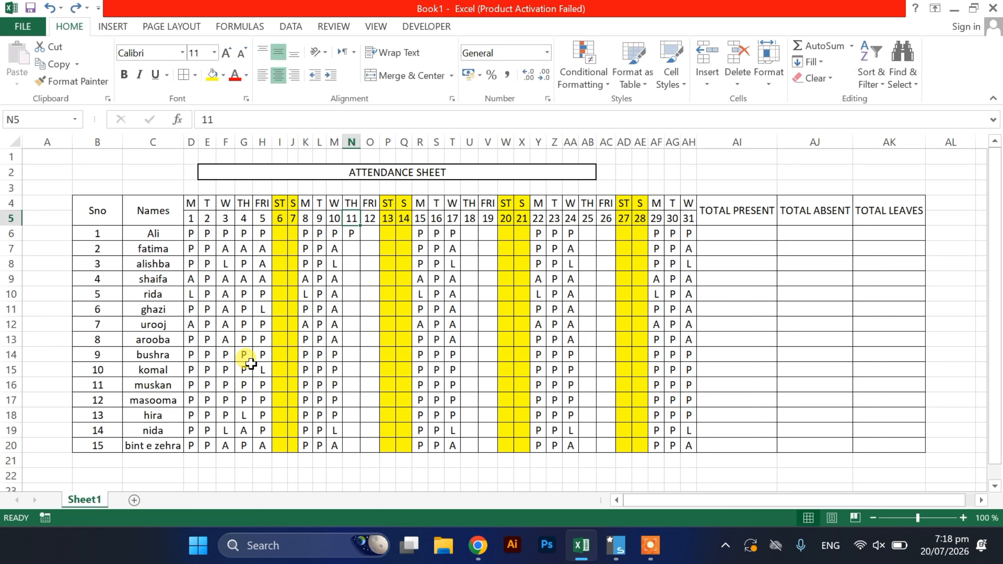
pyautogui.press('Down')
pyautogui.press('Down')
pyautogui.write('P')
pyautogui.press('Down')
pyautogui.write('P')
pyautogui.press('Down')
pyautogui.write('P')
pyautogui.press('Down')
pyautogui.write('P P P')
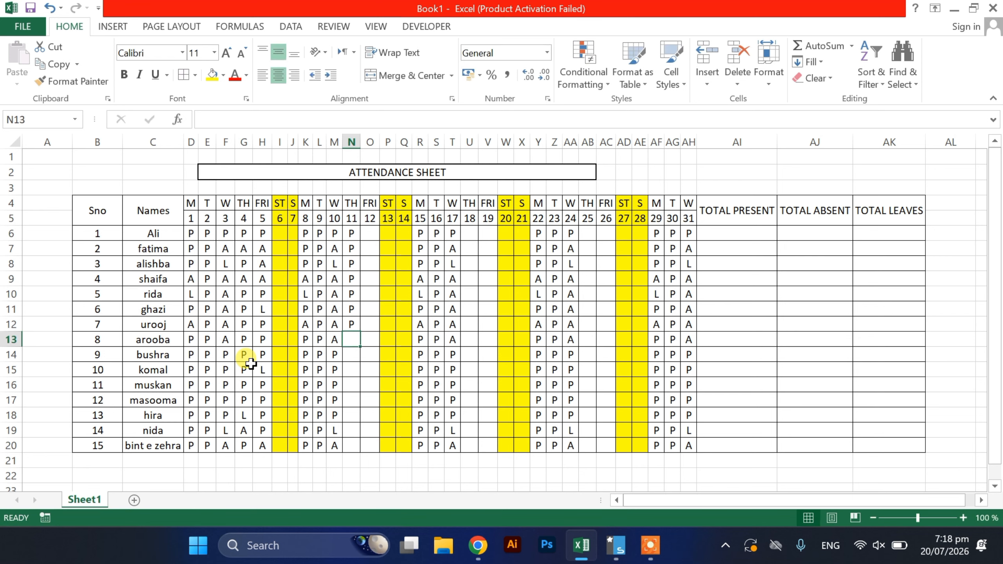
pyautogui.write(' A A P P P A P L')
pyautogui.press('Right')
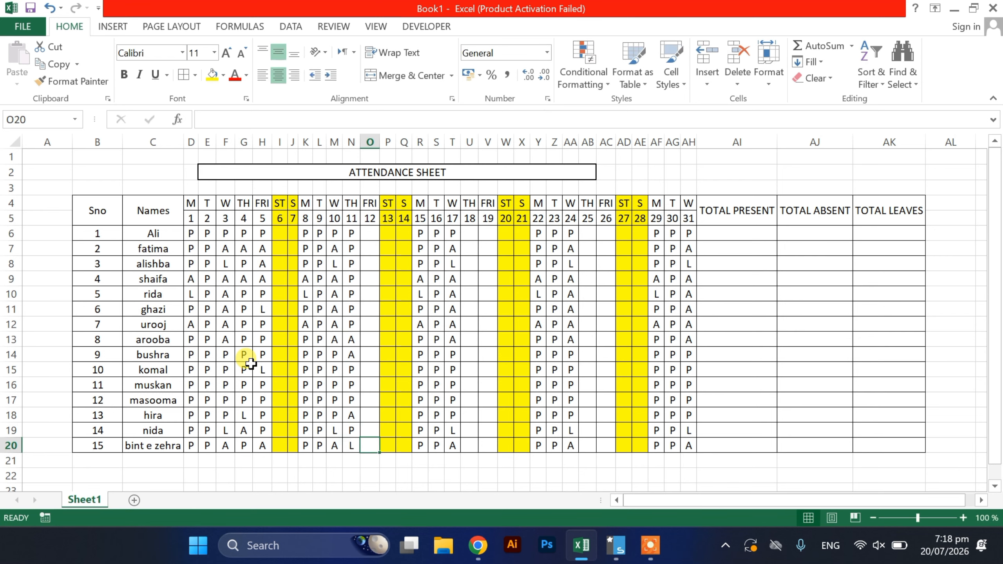
# Mark all 15 names present for day 12 by entering P in every cell of O6:O20
pyautogui.press('Up')
pyautogui.press('Up')
pyautogui.press('Up')
pyautogui.press('Up')
pyautogui.press('Up')
pyautogui.press('Up')
pyautogui.press('Up')
pyautogui.press('Up')
pyautogui.press('Up')
pyautogui.press('Up')
pyautogui.press('Up')
pyautogui.press('Up')
pyautogui.press('Up')
pyautogui.press('Up')
pyautogui.write('P P P P P P P P P P P P P P P')
# Enter the day 18 attendance in column U: P in U6:U15, and A, P, A, P, A in U16:U20
pyautogui.press('Right')
pyautogui.press('Right')
pyautogui.press('Right')
pyautogui.press('Right')
pyautogui.press('Right')
pyautogui.press('Up')
pyautogui.press('Up')
pyautogui.press('Up')
pyautogui.press('Up')
pyautogui.press('Up')
pyautogui.press('Up')
pyautogui.press('Up')
pyautogui.press('Up')
pyautogui.press('Up')
pyautogui.press('Up')
pyautogui.press('Up')
pyautogui.press('Up')
pyautogui.write('P  P P P')
pyautogui.press('Right')
pyautogui.press('Up')
pyautogui.press('Up')
pyautogui.press('Up')
pyautogui.press('Up')
pyautogui.press('Up')
pyautogui.press('Up')
pyautogui.press('Up')
pyautogui.press('Up')
pyautogui.write('P P P P P P P P P P A P ')
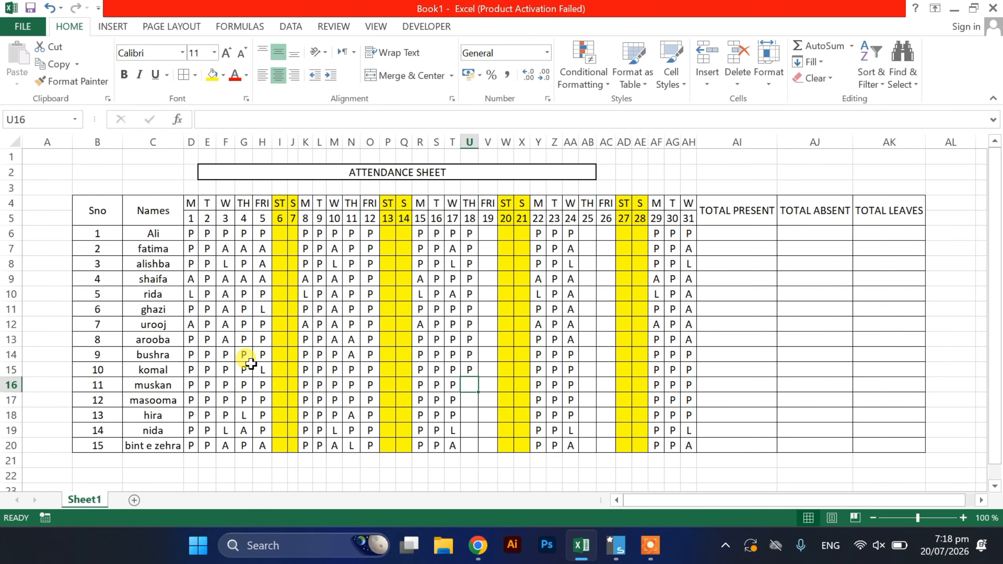
pyautogui.write('A P A')
# Enter the day 19 attendance in column V: A in V6, P in V7:V18, A in V19 and P in V20
pyautogui.press('Right')
pyautogui.press('Up')
pyautogui.press('Up')
pyautogui.press('Up')
pyautogui.press('Up')
pyautogui.press('Up')
pyautogui.press('Up')
pyautogui.press('Up')
pyautogui.press('Up')
pyautogui.press('Up')
pyautogui.press('Up')
pyautogui.press('Up')
pyautogui.press('Up')
pyautogui.press('Up')
pyautogui.press('Up')
pyautogui.press('Up')
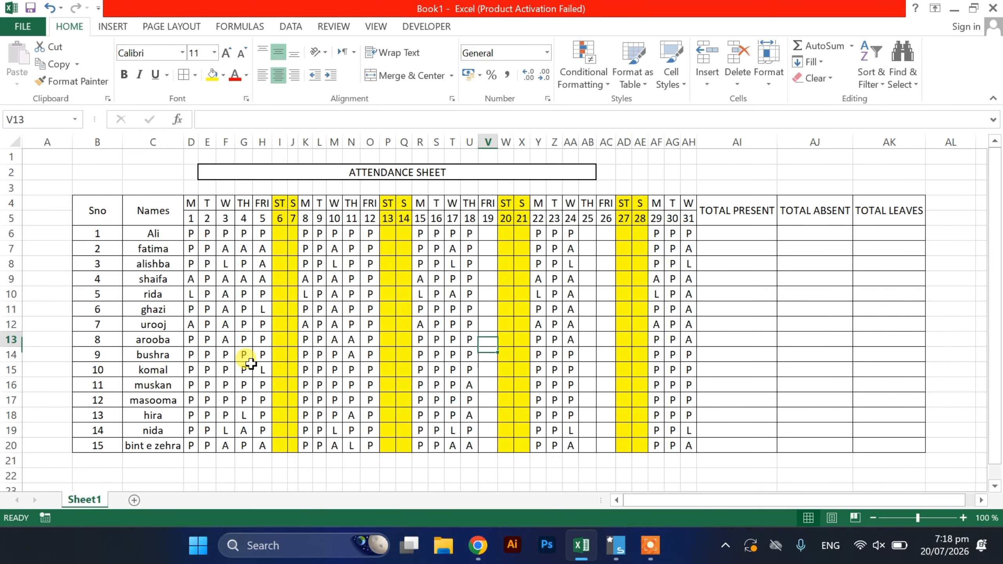
pyautogui.write('A P P P P P P P P P P P P ')
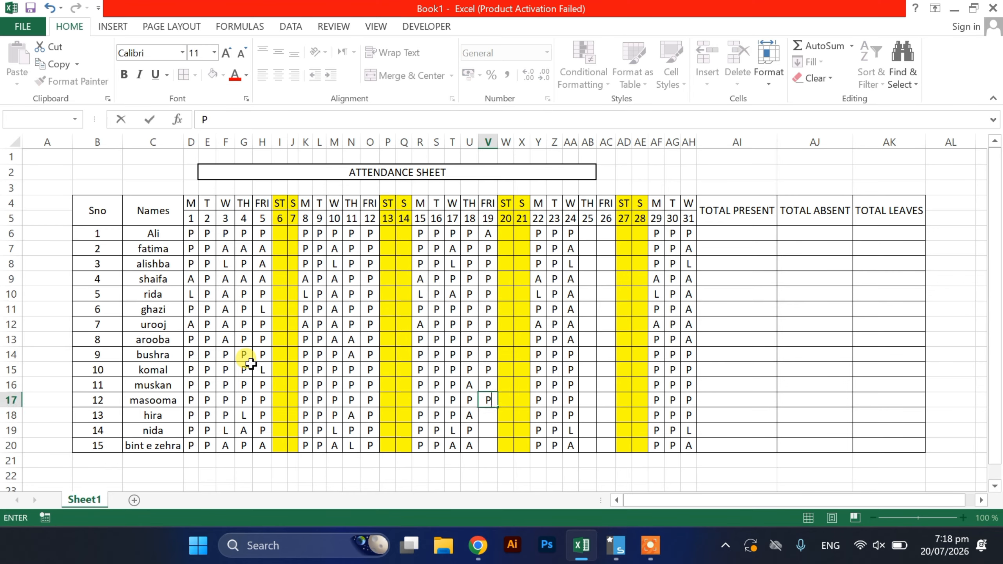
pyautogui.write('A P')
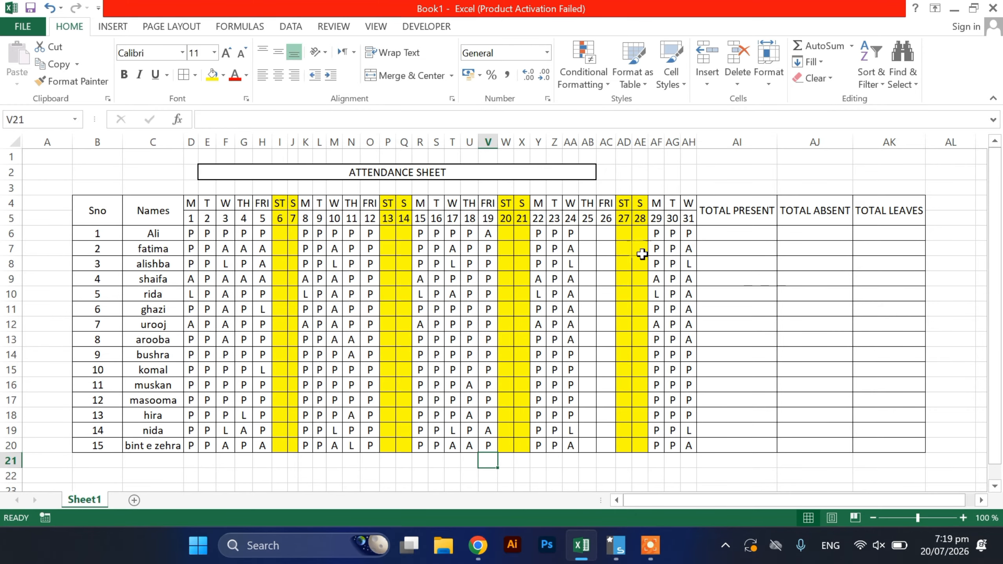
# Enter the day 25 attendance in column AB: A in AB6 and P in AB7:AB20
pyautogui.click(588, 231)
pyautogui.write('A P P P P P P P P P P P P P P')
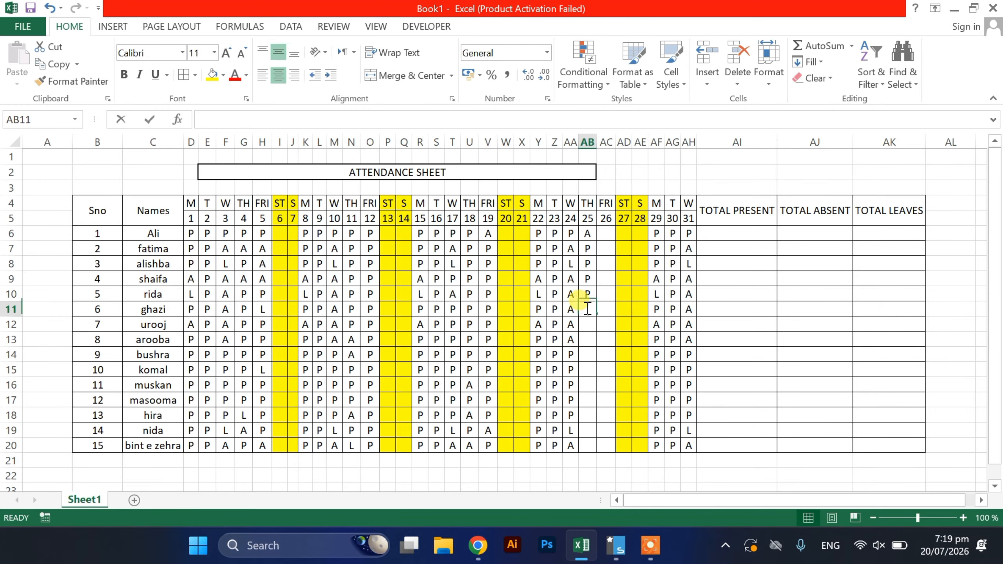
# Mark all 15 names present for day 26 by entering P in every cell of AC6:AC20
pyautogui.press('Right')
pyautogui.press('Up')
pyautogui.press('Up')
pyautogui.press('Up')
pyautogui.press('Up')
pyautogui.press('Up')
pyautogui.press('Up')
pyautogui.press('Up')
pyautogui.press('Up')
pyautogui.press('Up')
pyautogui.press('Up')
pyautogui.press('Up')
pyautogui.press('Up')
pyautogui.press('Up')
pyautogui.press('Up')
pyautogui.press('Up')
pyautogui.write('P P P P P P P P P P P ')
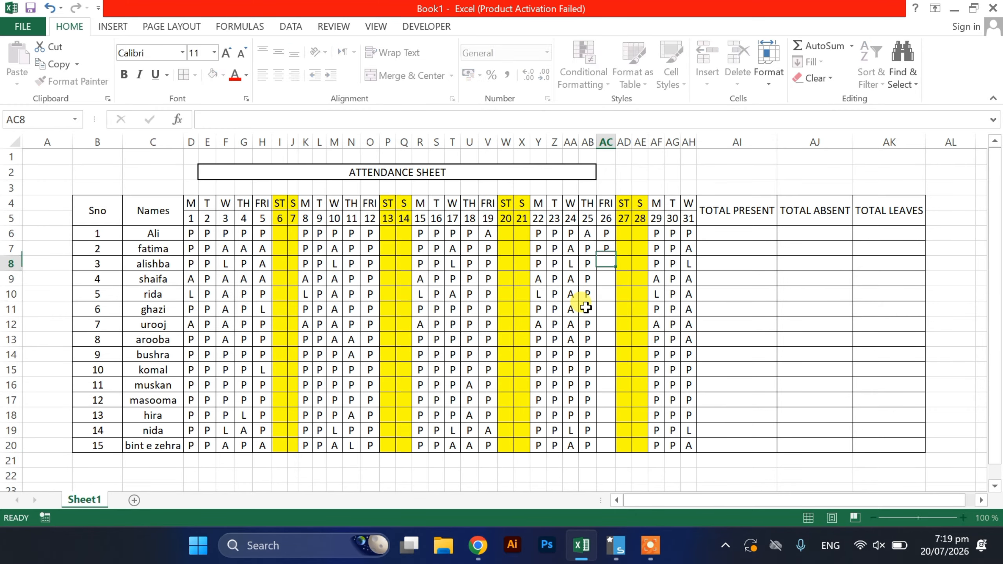
pyautogui.write(' P P P P')
# Set the font of the whole attendance table B4:AK20 to Arial at size 10
pyautogui.moveTo(98, 210); pyautogui.dragTo(889, 445)
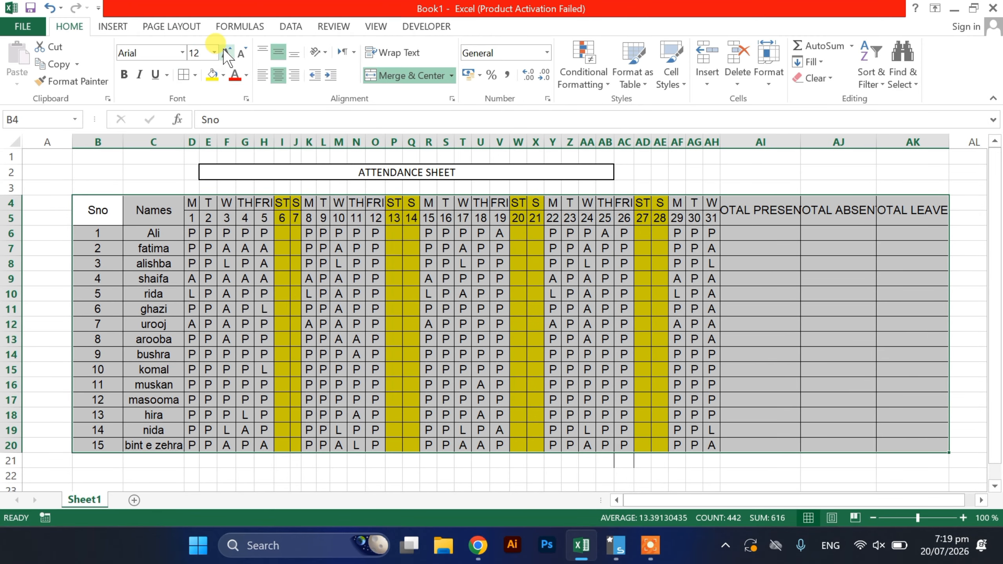
pyautogui.click(226, 52)
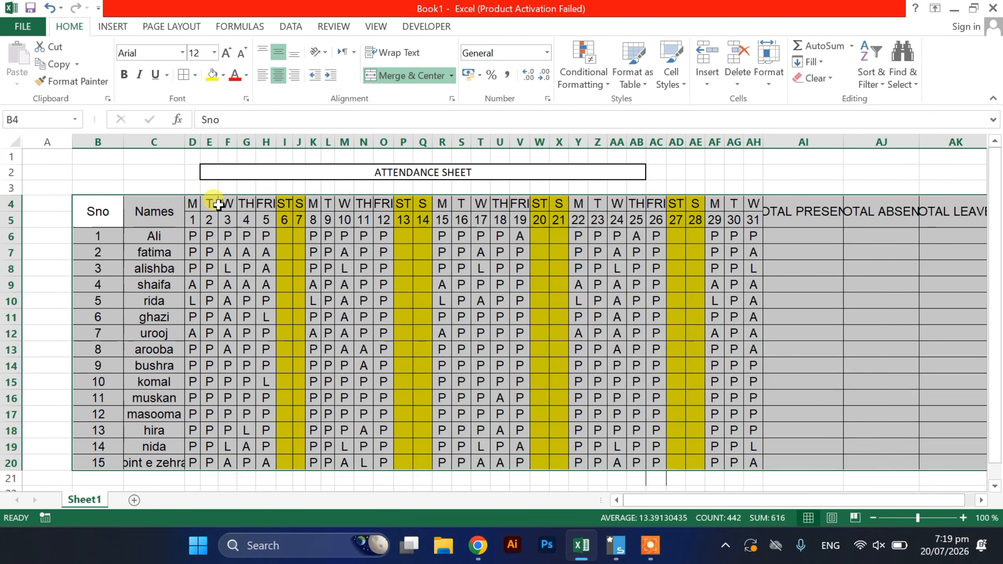
pyautogui.click(242, 52)
# Format the ATTENDANCE SHEET title in row 2 as bold Arial at size 14
pyautogui.click(246, 188)
pyautogui.click(249, 173)
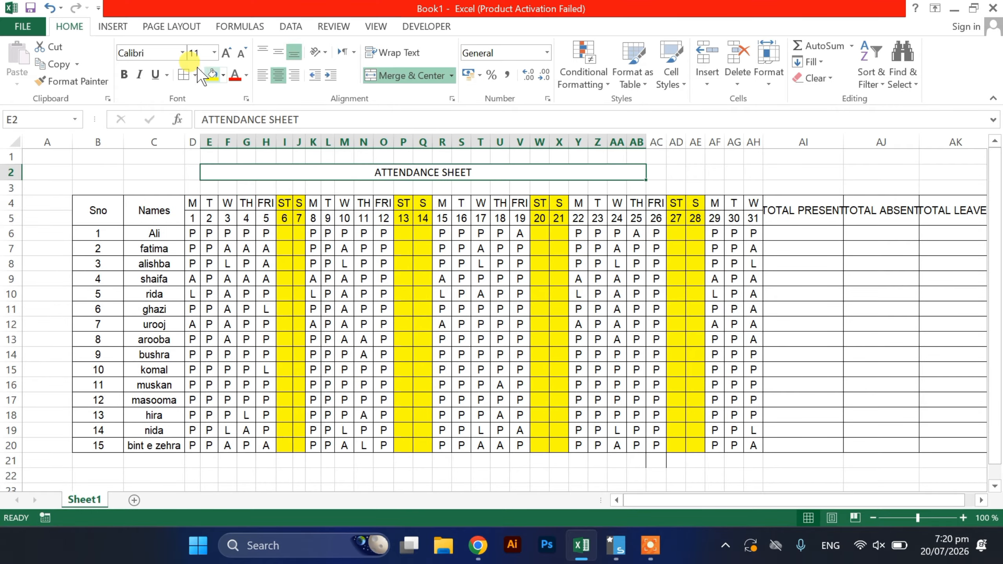
pyautogui.click(182, 53)
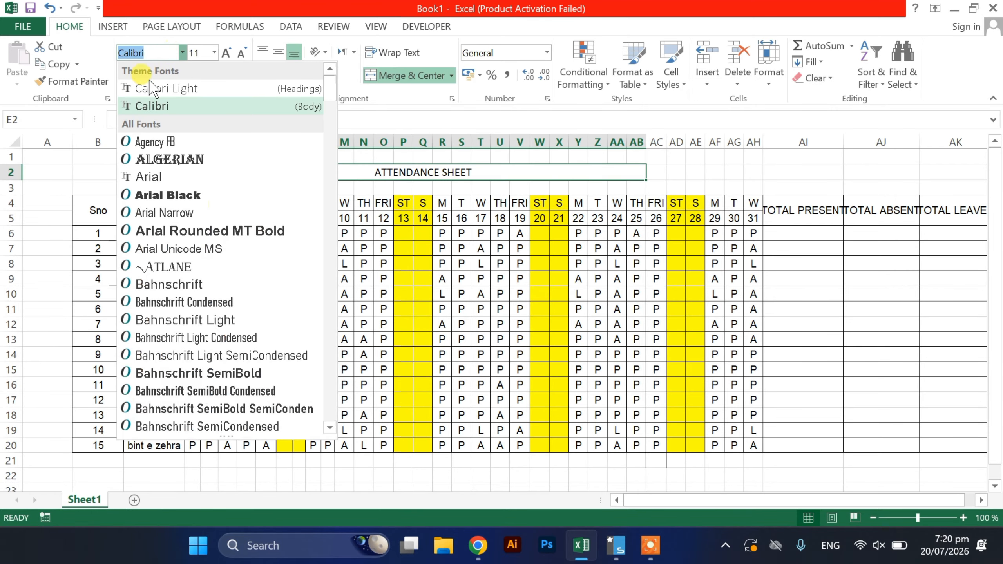
pyautogui.click(144, 182)
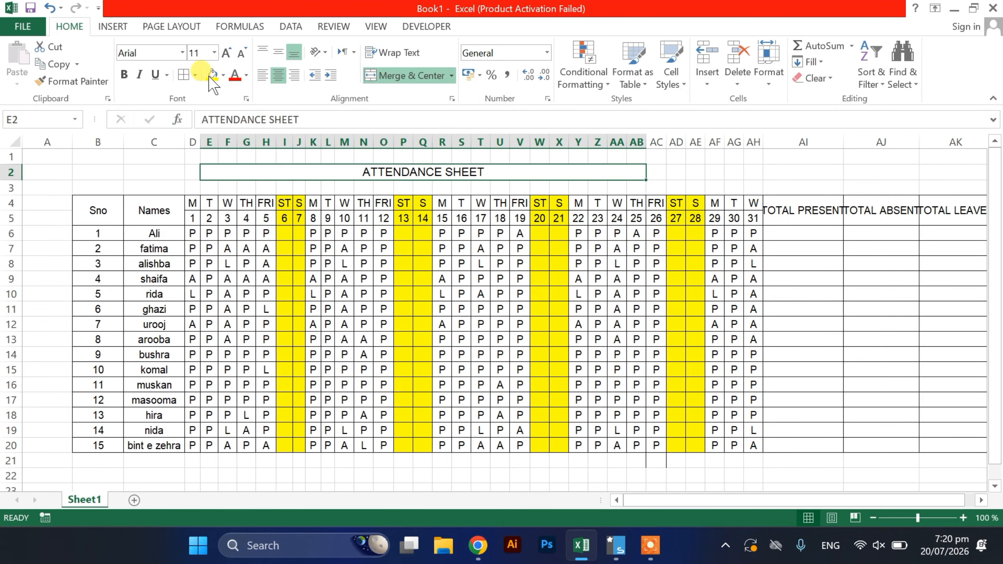
pyautogui.click(226, 52)
pyautogui.click(227, 52)
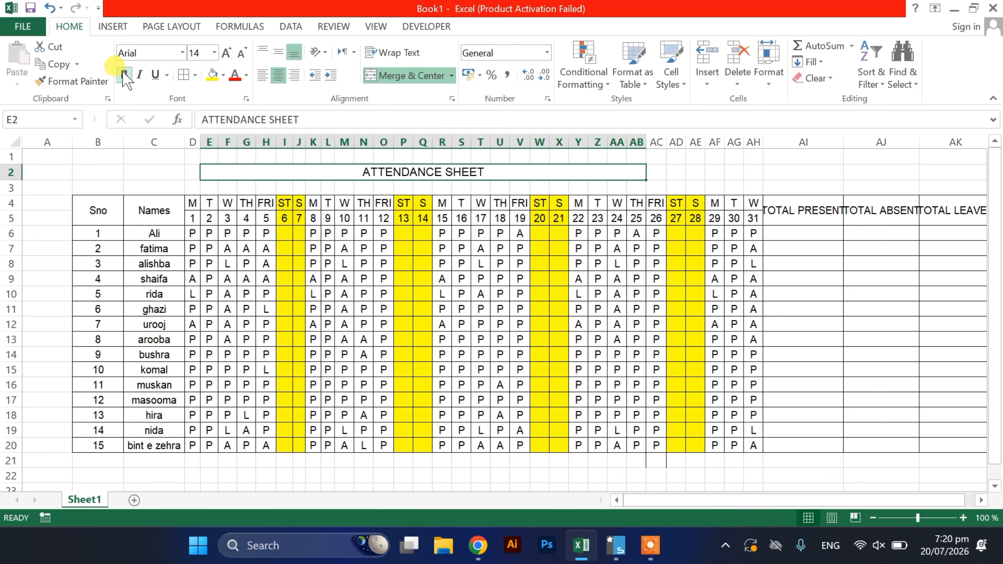
pyautogui.click(124, 75)
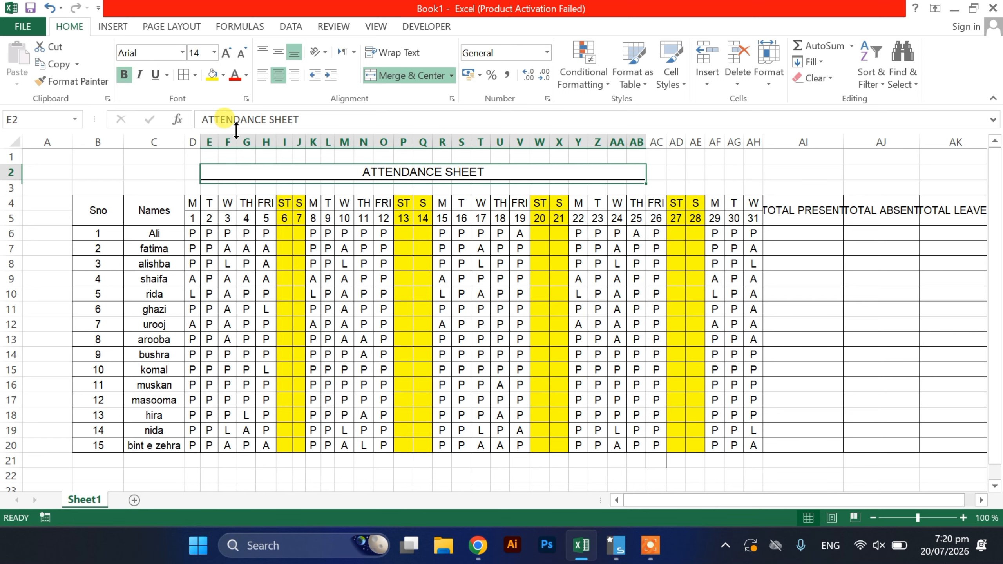
pyautogui.click(148, 174)
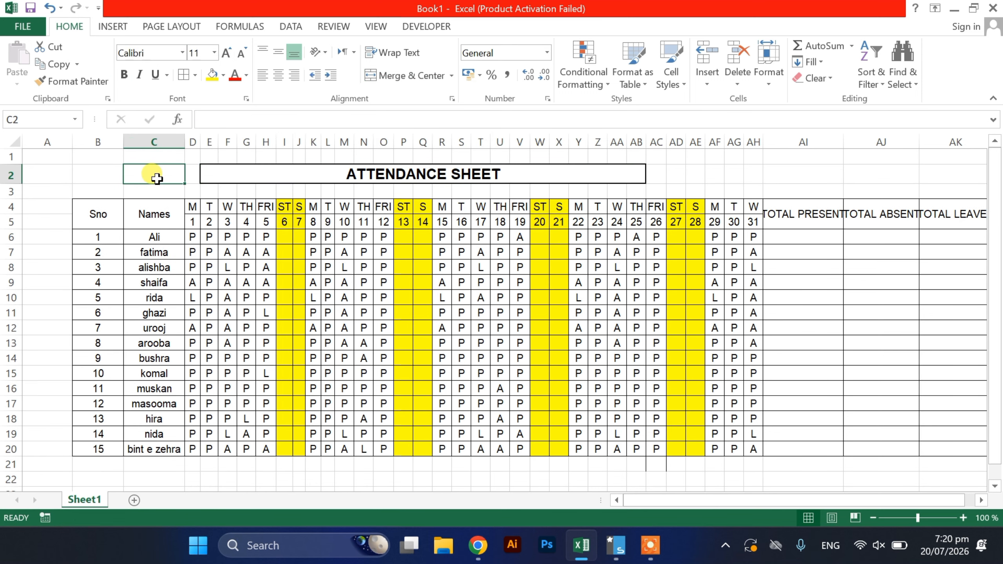
# Merge and center the ATTENDANCE SHEET title across the full table width, B2:AK2
pyautogui.moveTo(97, 174); pyautogui.dragTo(956, 174)
pyautogui.click(408, 76)
pyautogui.click(408, 76)
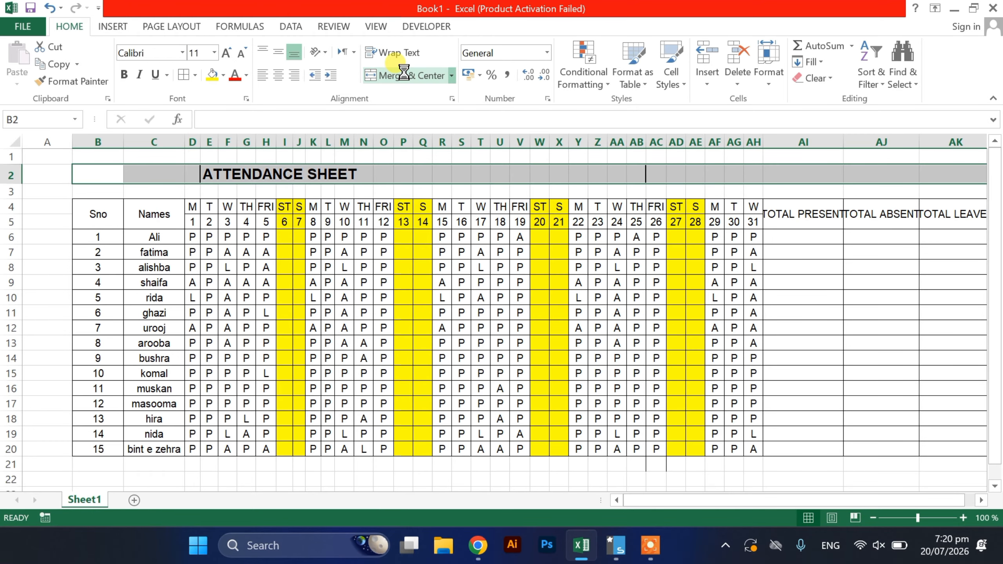
pyautogui.click(873, 518)
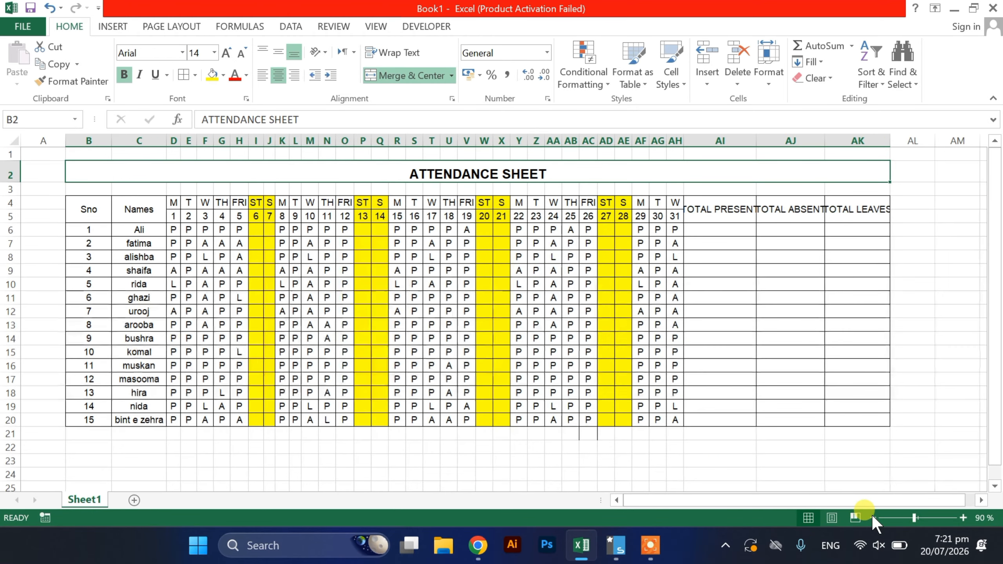
pyautogui.click(195, 75)
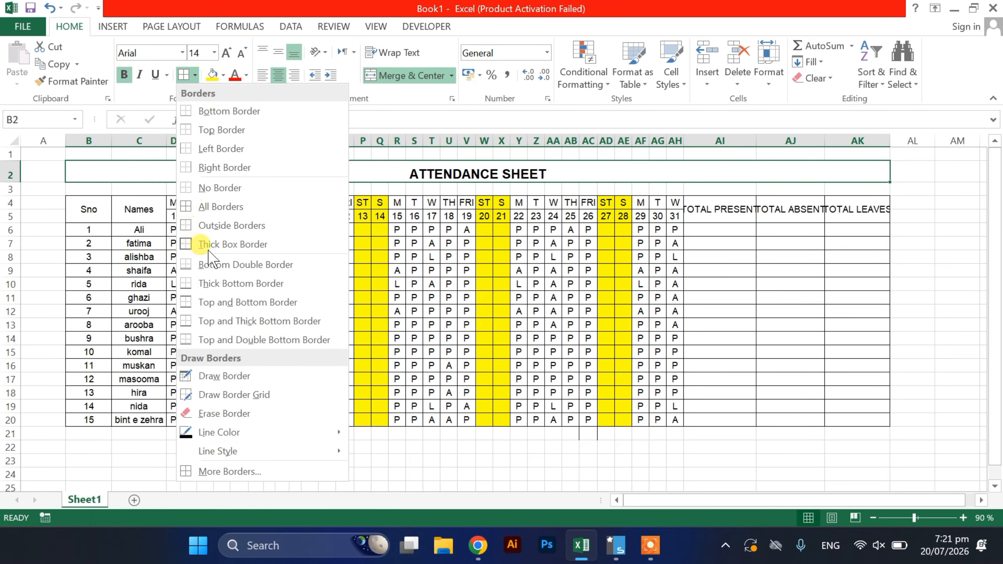
pyautogui.click(426, 153)
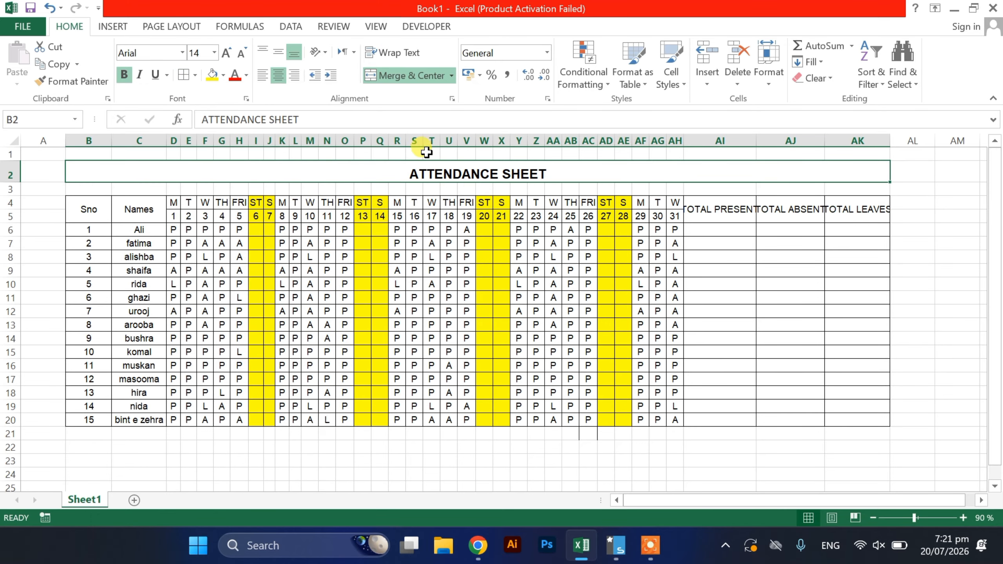
# Narrow column AI and wrap the text of the TOTAL PRESENT, TOTAL ABSENT and TOTAL LEAVES headers
pyautogui.click(721, 228)
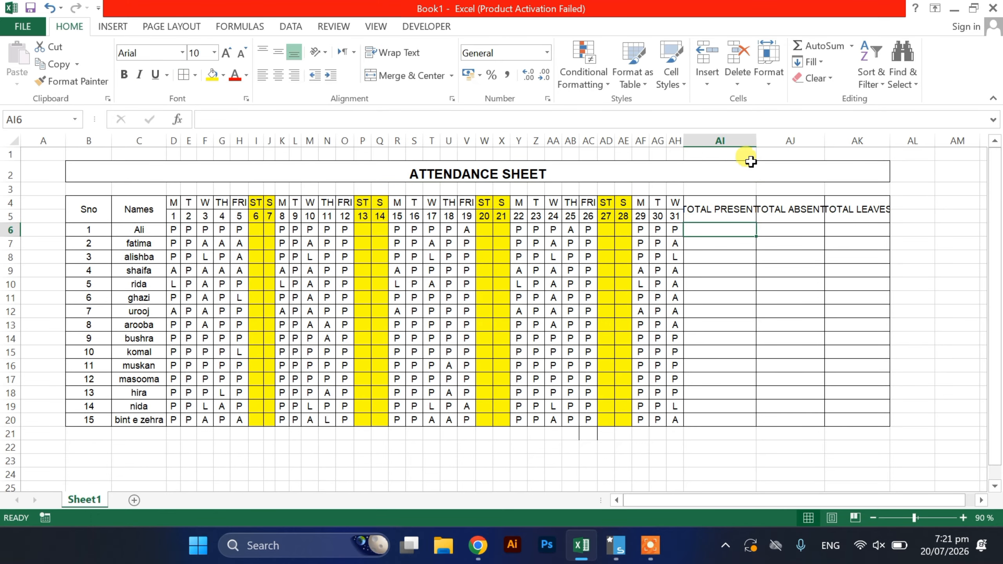
pyautogui.moveTo(756, 141); pyautogui.dragTo(732, 141)
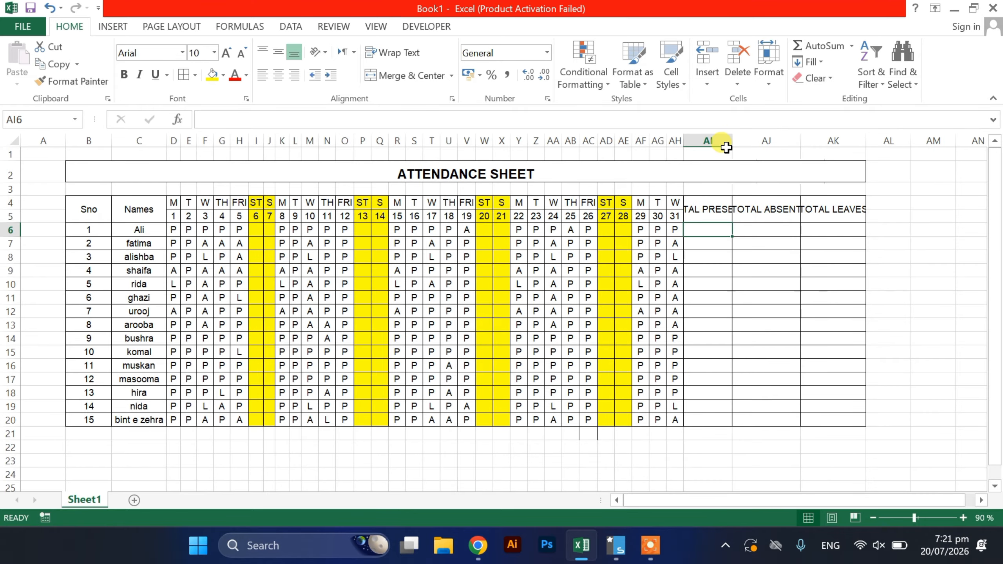
pyautogui.click(702, 210)
pyautogui.click(418, 53)
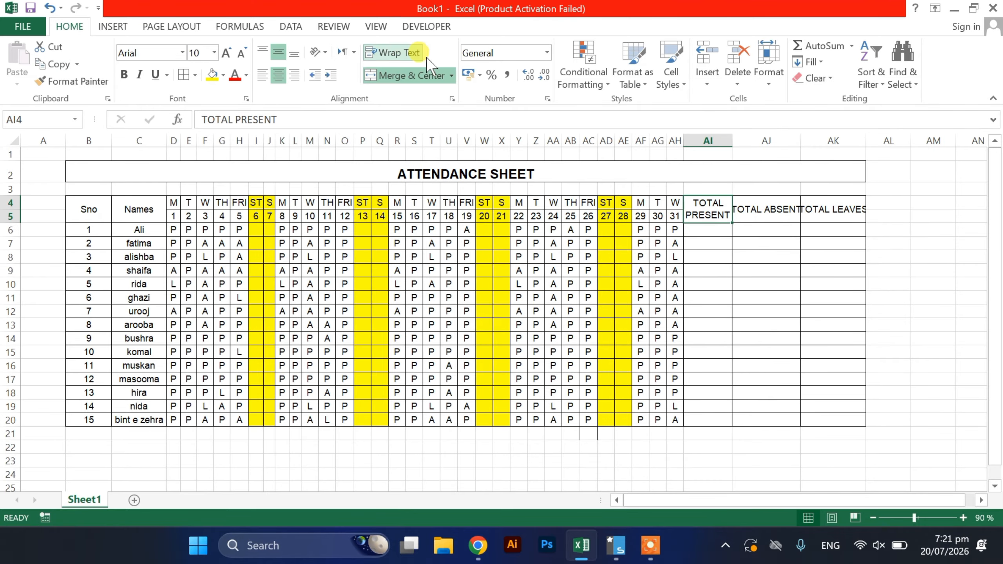
pyautogui.click(755, 208)
pyautogui.click(407, 52)
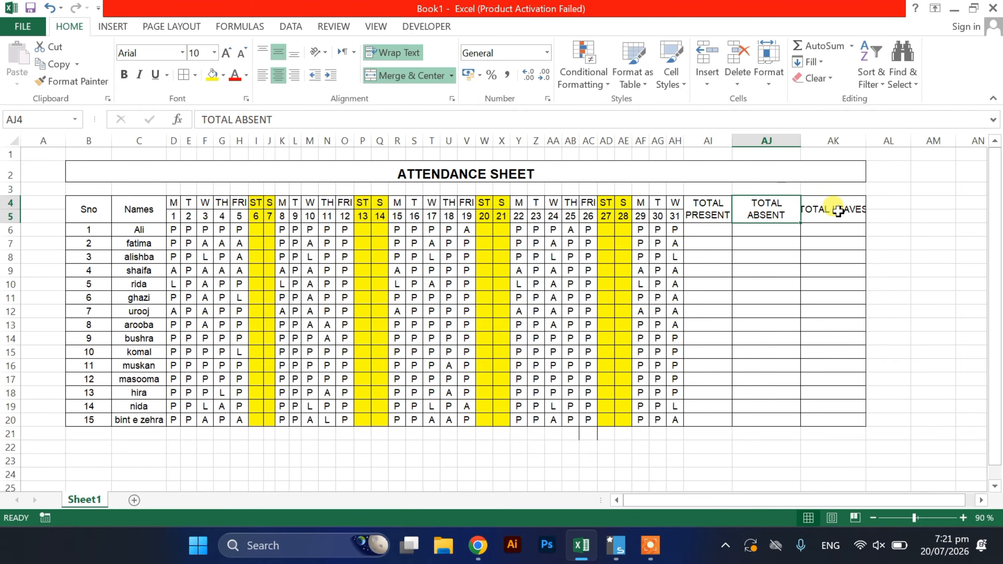
pyautogui.click(839, 211)
pyautogui.click(383, 51)
pyautogui.click(758, 336)
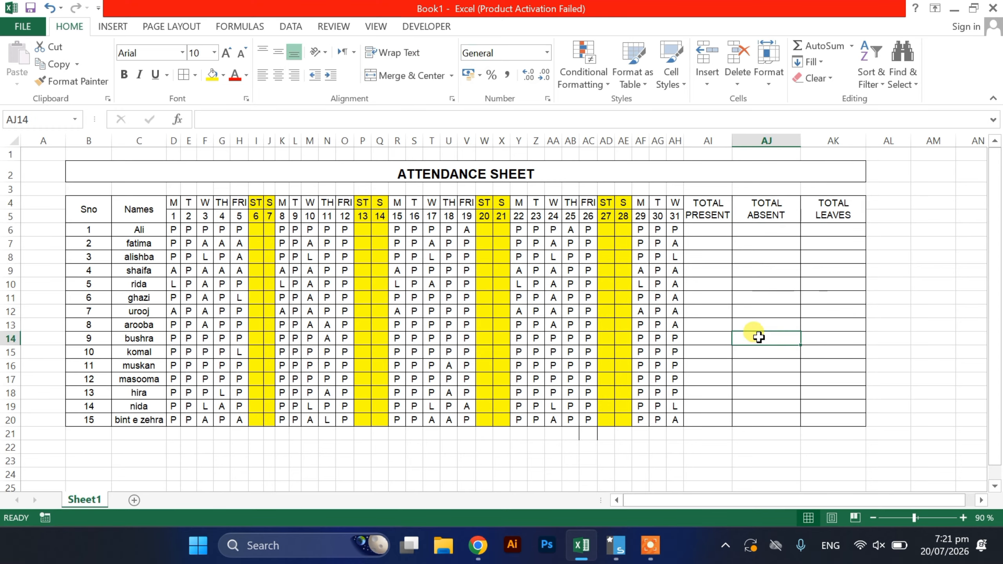
# Enter =COUNTIF(D6:AH6,"P") in AI6 to count the first person's present days
pyautogui.click(693, 230)
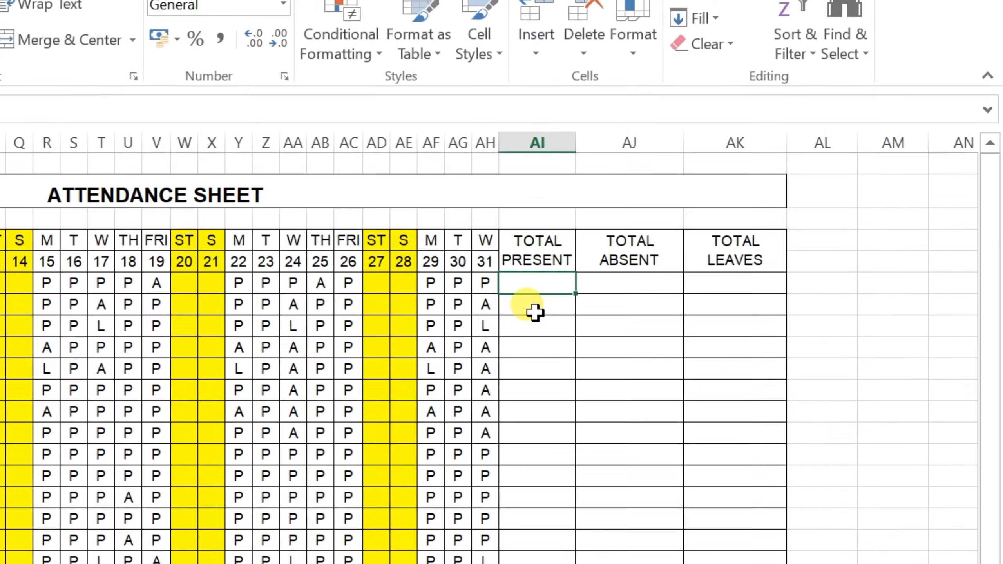
pyautogui.write('=')
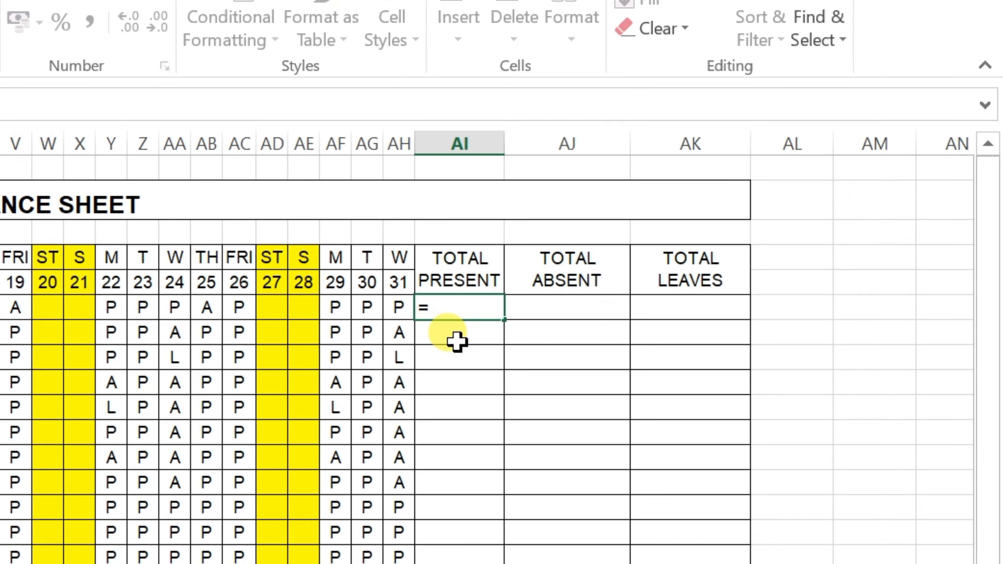
pyautogui.write('CO')
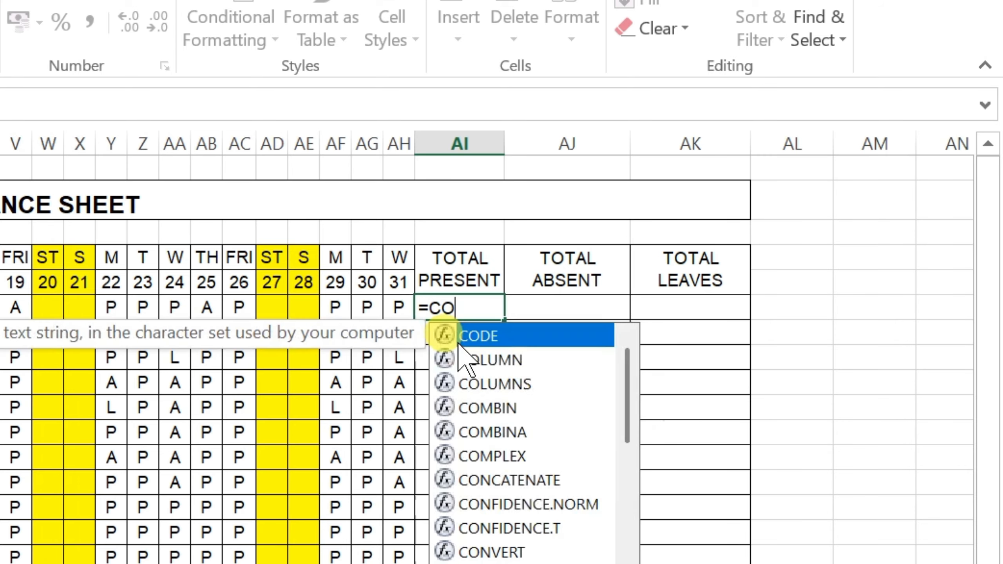
pyautogui.write('UNT')
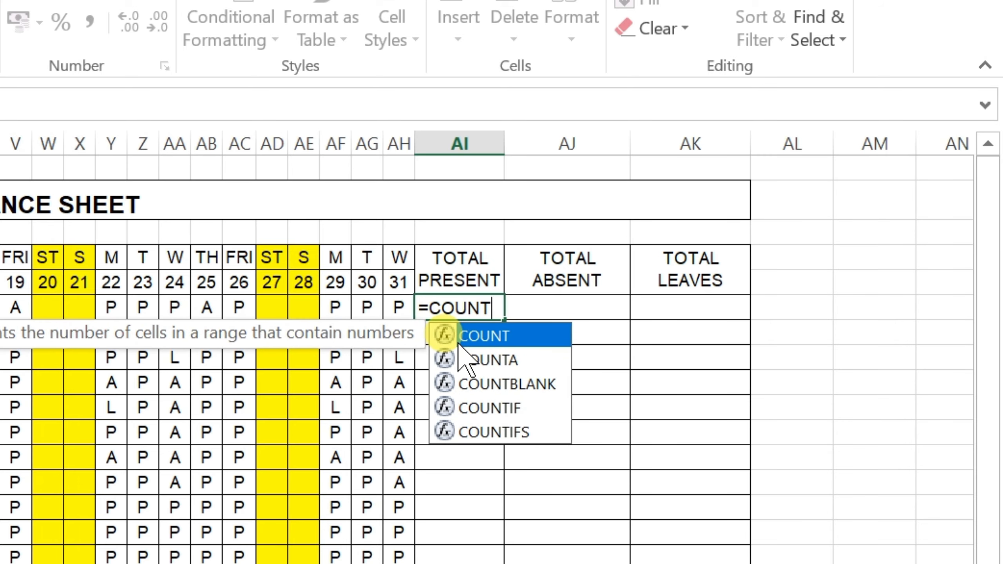
pyautogui.write('IF')
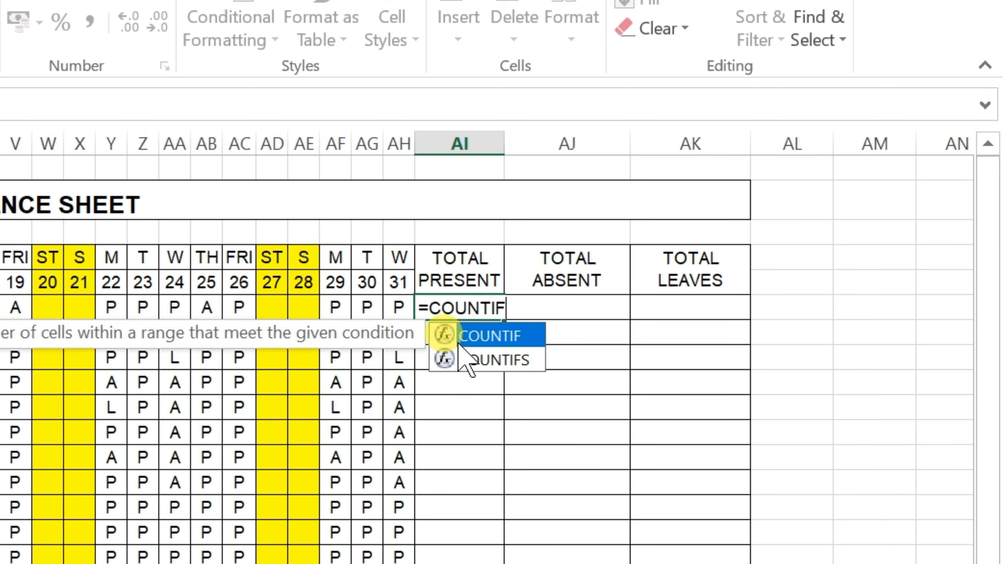
pyautogui.doubleClick(461, 342)
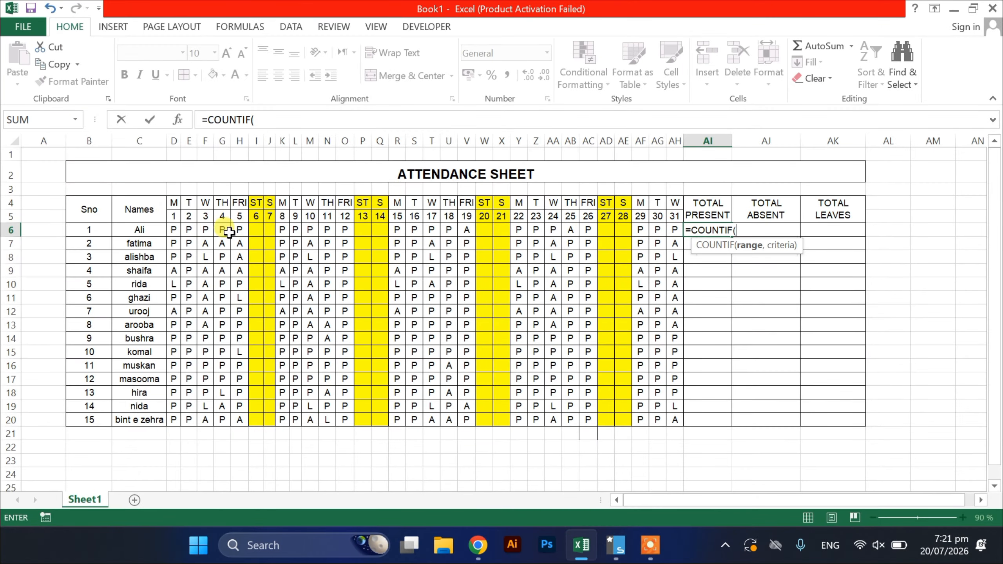
pyautogui.moveTo(173, 232); pyautogui.dragTo(675, 230)
pyautogui.write(',')
pyautogui.write('"')
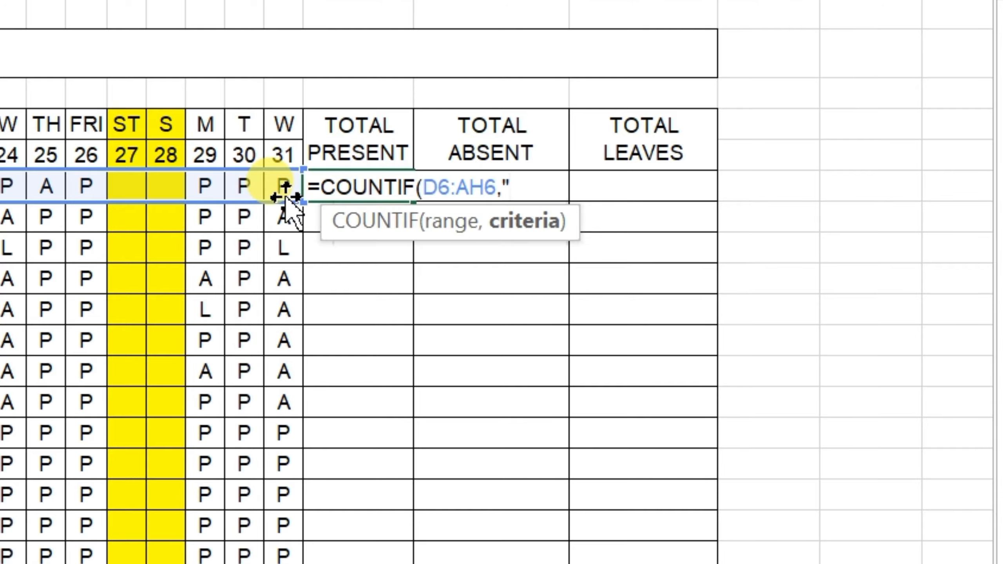
pyautogui.write('P"')
pyautogui.press('Return')
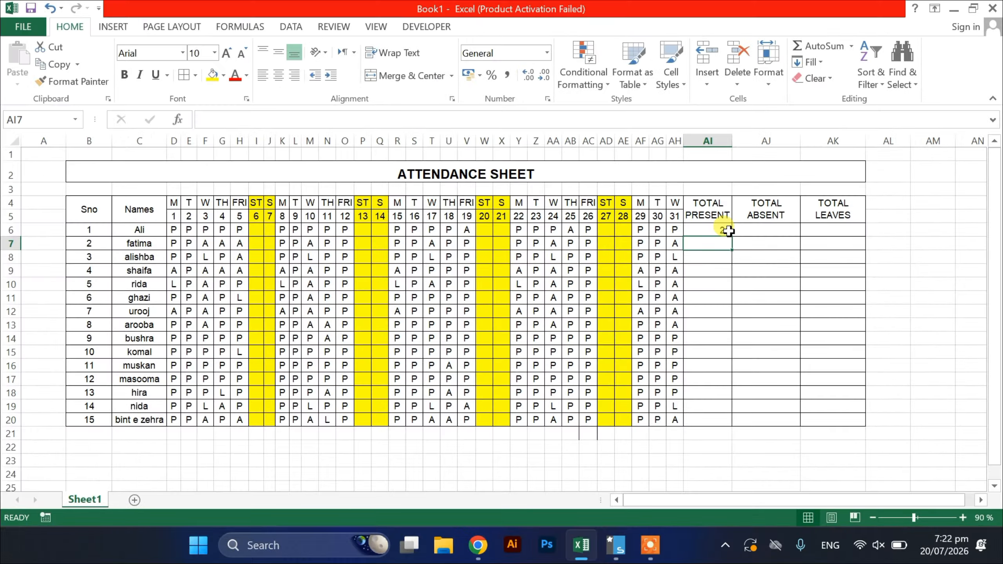
# Fill the present-days formula from AI6 down to AI20 and center the results
pyautogui.click(711, 230)
pyautogui.moveTo(732, 237); pyautogui.dragTo(726, 420)
pyautogui.click(279, 76)
# Enter =COUNTIF(D6:AH6,"A") in AJ6 to count absences, and fill it down to AJ20
pyautogui.click(766, 231)
pyautogui.write('=')
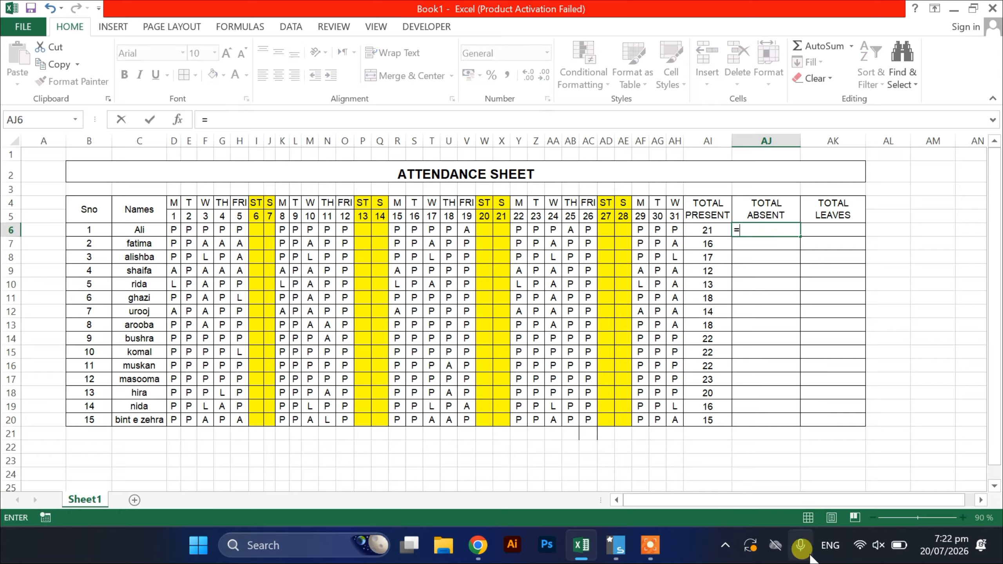
pyautogui.write('COUTN')
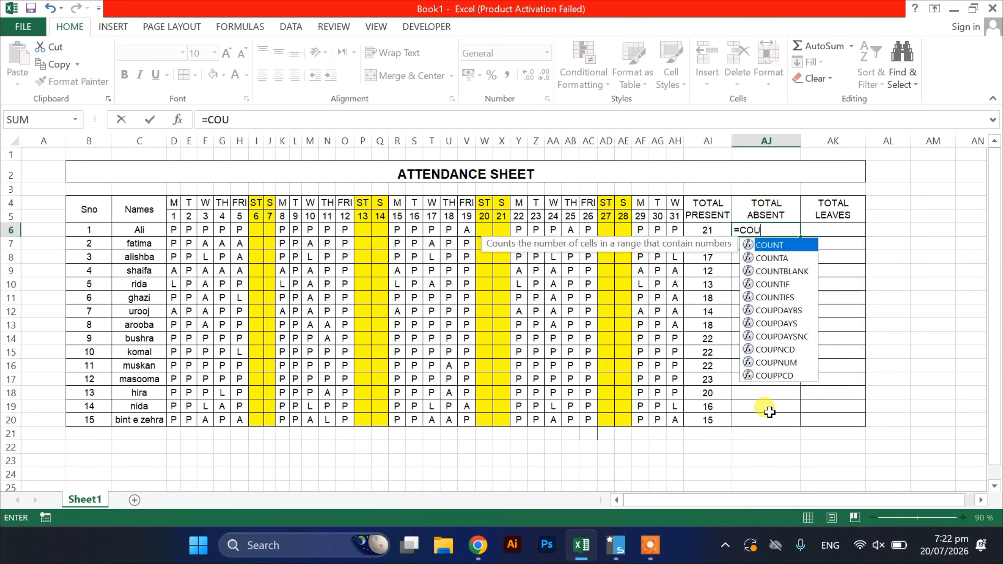
pyautogui.press('BackSpace')
pyautogui.press('BackSpace')
pyautogui.write('NTIF(')
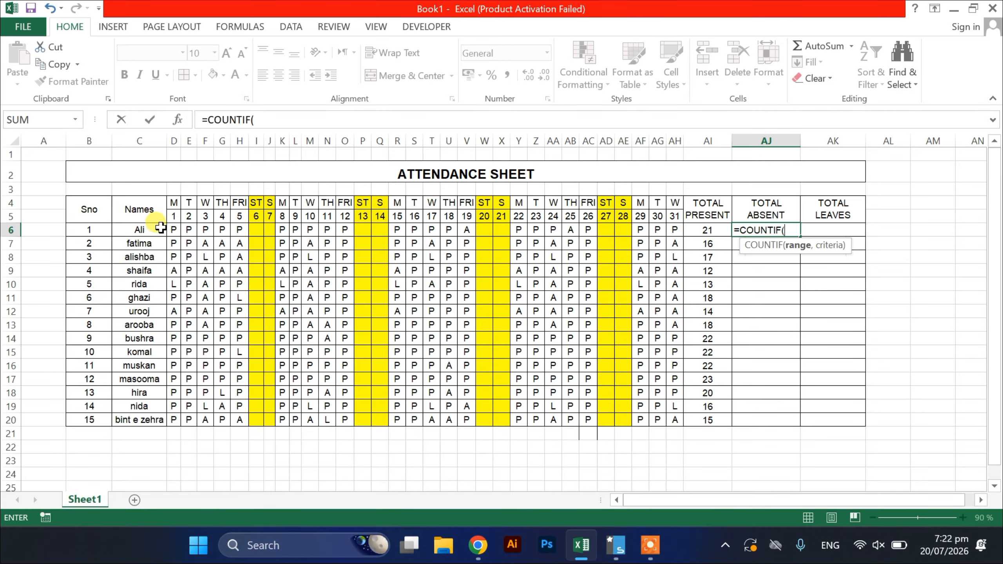
pyautogui.moveTo(170, 229); pyautogui.dragTo(675, 228)
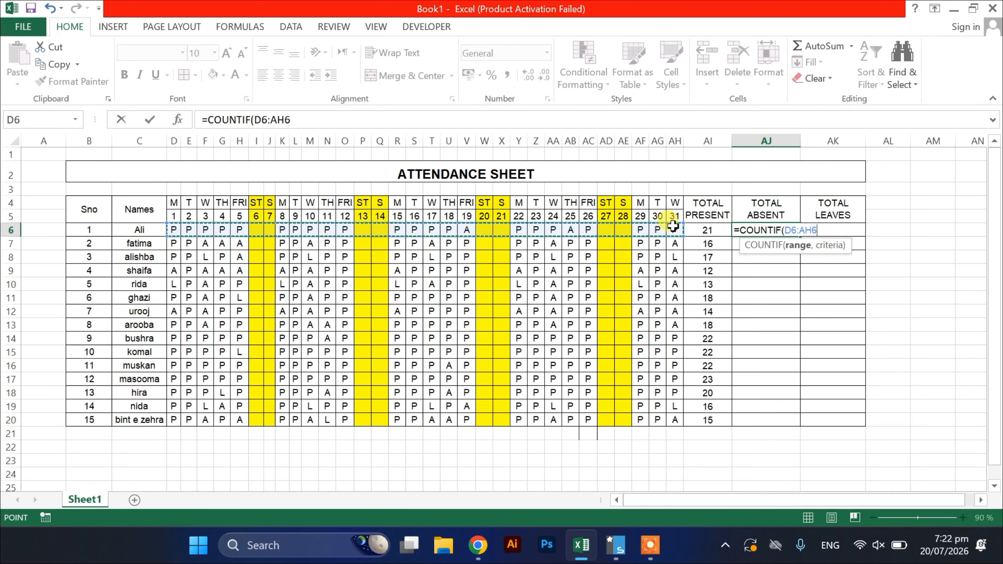
pyautogui.write(',A')
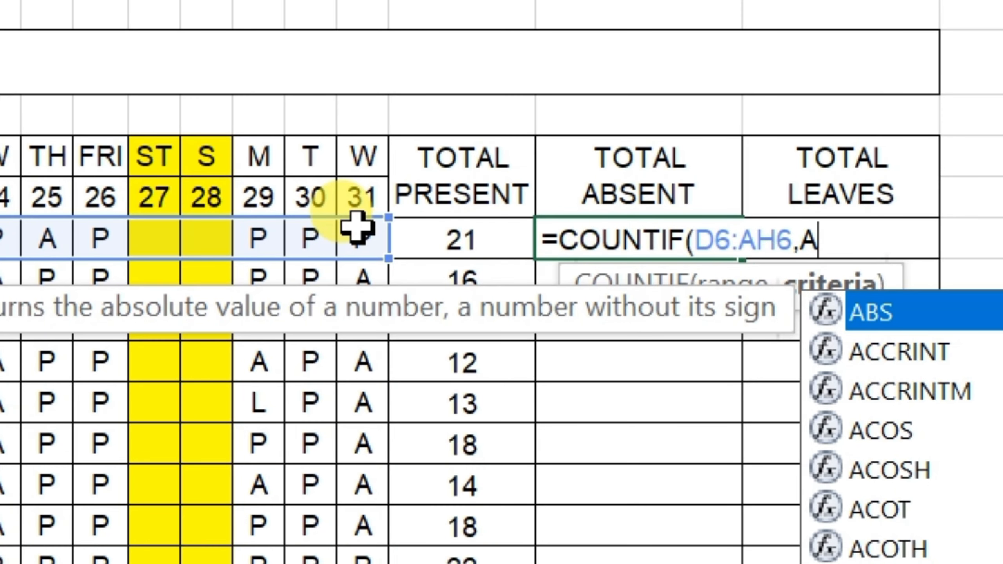
pyautogui.press('BackSpace')
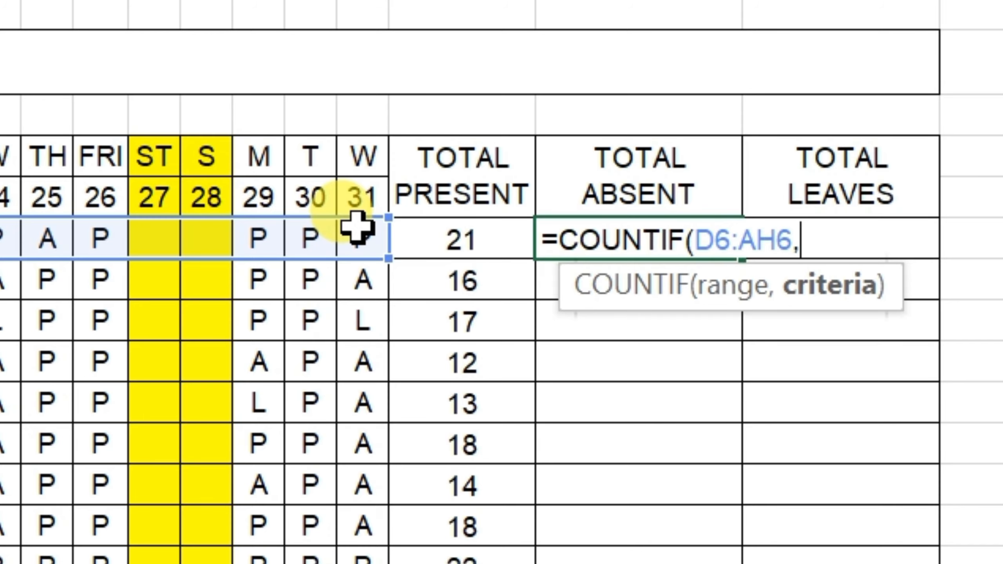
pyautogui.write('"A"')
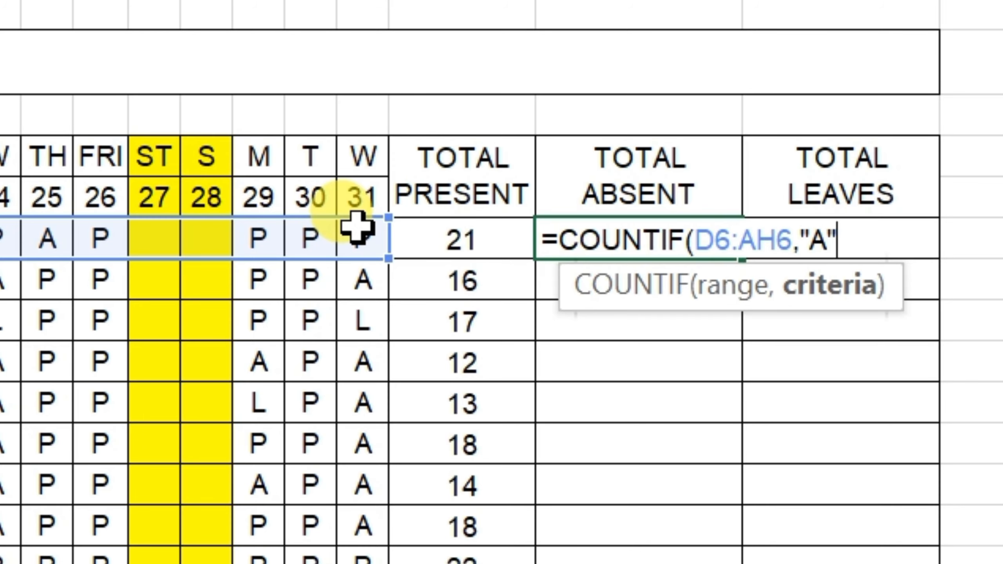
pyautogui.press('Return')
pyautogui.click(711, 248)
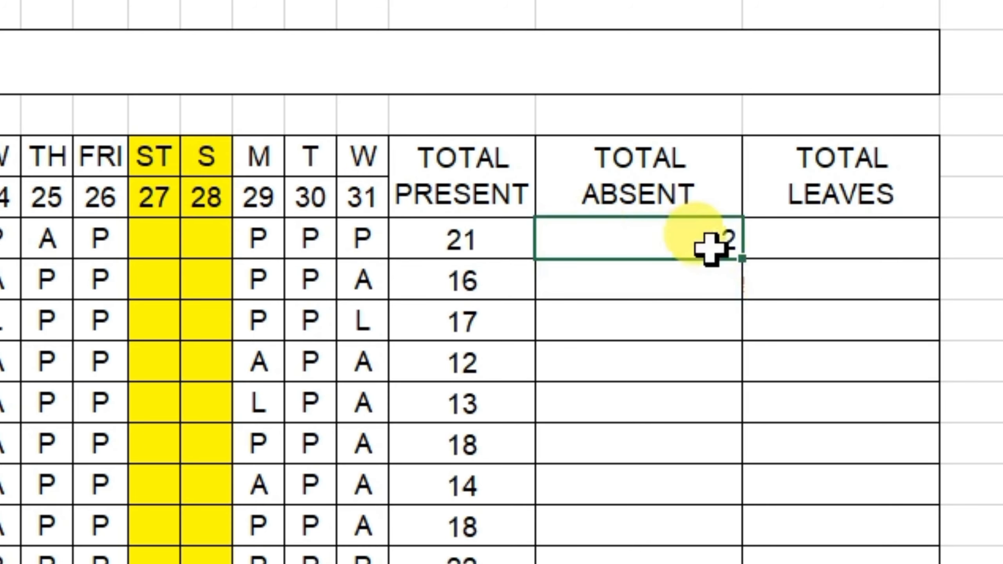
pyautogui.doubleClick(753, 259)
# Enter =COUNTIF(D6:AH6,"L") in AK6 to count the first person's leave days
pyautogui.click(845, 238)
pyautogui.write('=COUNTIF(')
pyautogui.moveTo(173, 230); pyautogui.dragTo(675, 230)
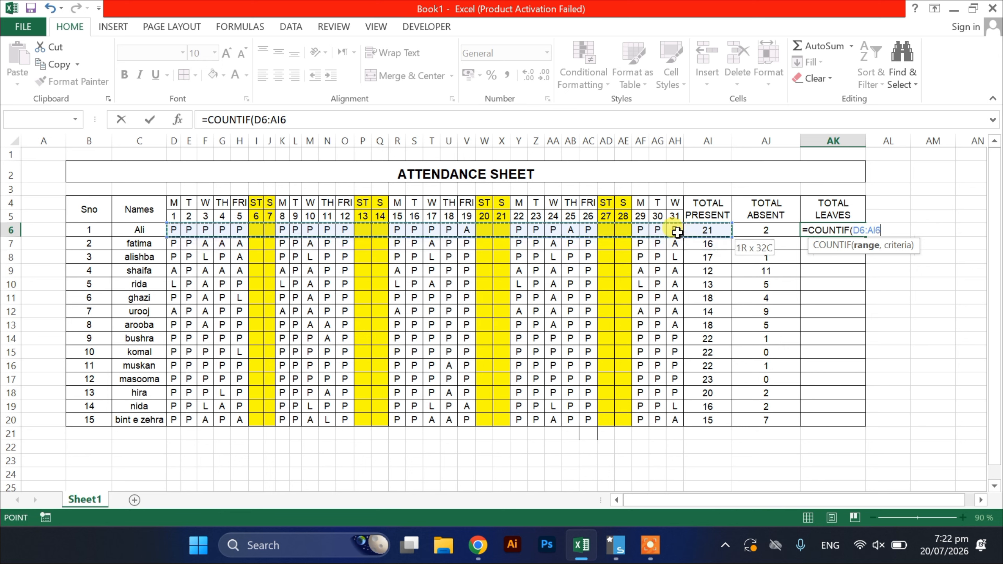
pyautogui.write(',')
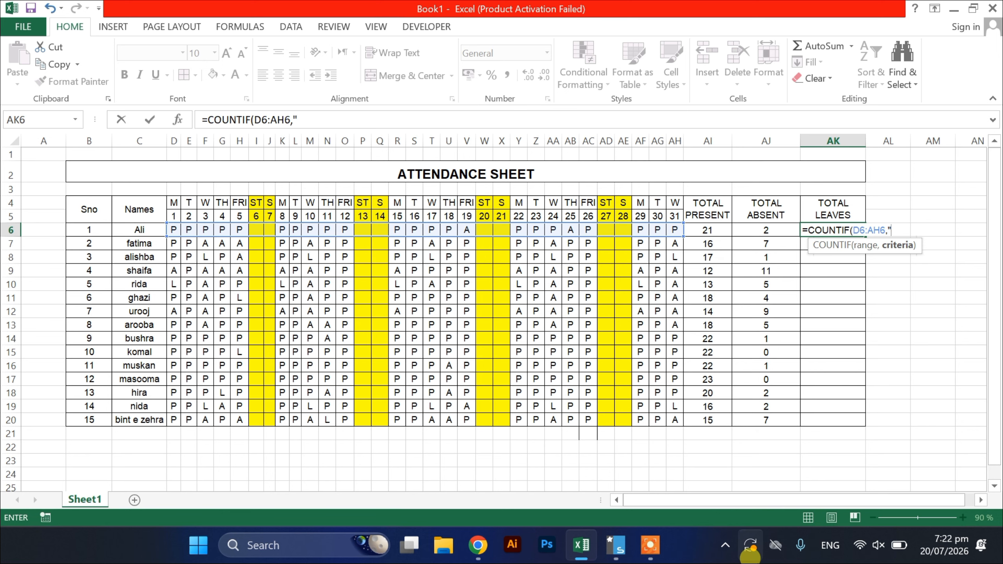
pyautogui.write('"L")')
pyautogui.press('Return')
# Fill the leave-days formula from AK6 down to AK20 and center the results
pyautogui.click(853, 232)
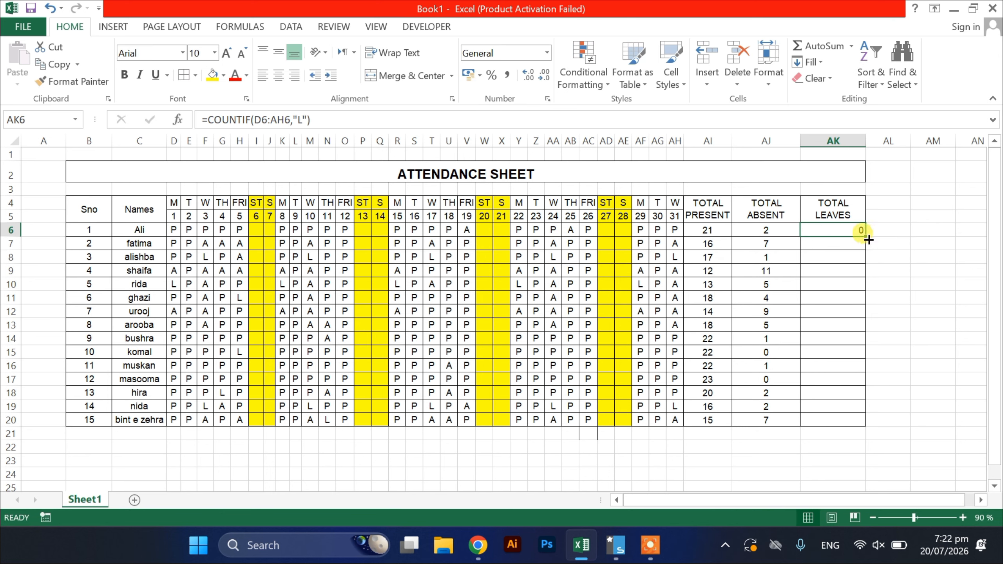
pyautogui.doubleClick(865, 237)
pyautogui.click(278, 76)
pyautogui.click(701, 206)
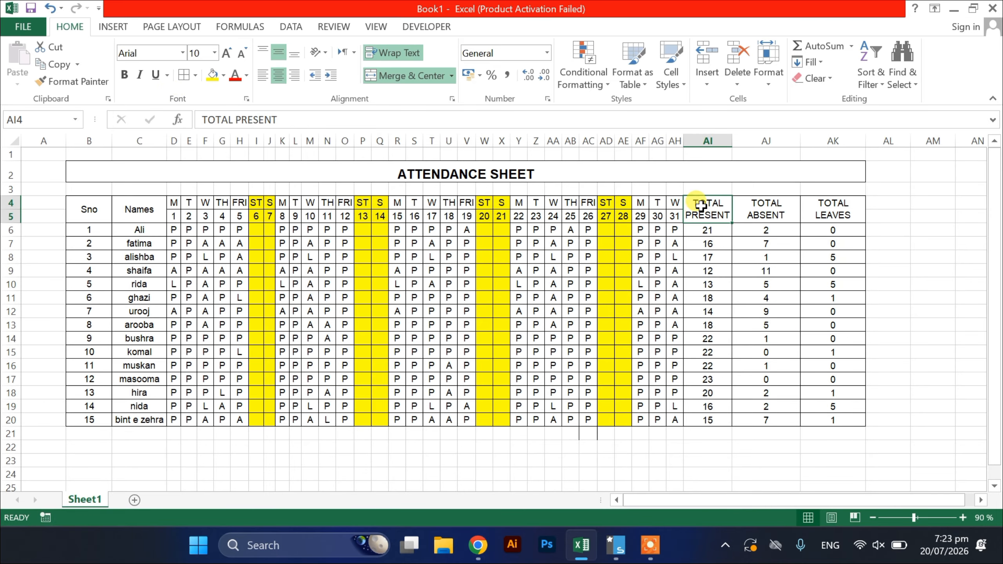
# Fill the merged ATTENDANCE SHEET title cell with the gold theme color and middle-align its text vertically
pyautogui.click(224, 173)
pyautogui.click(223, 75)
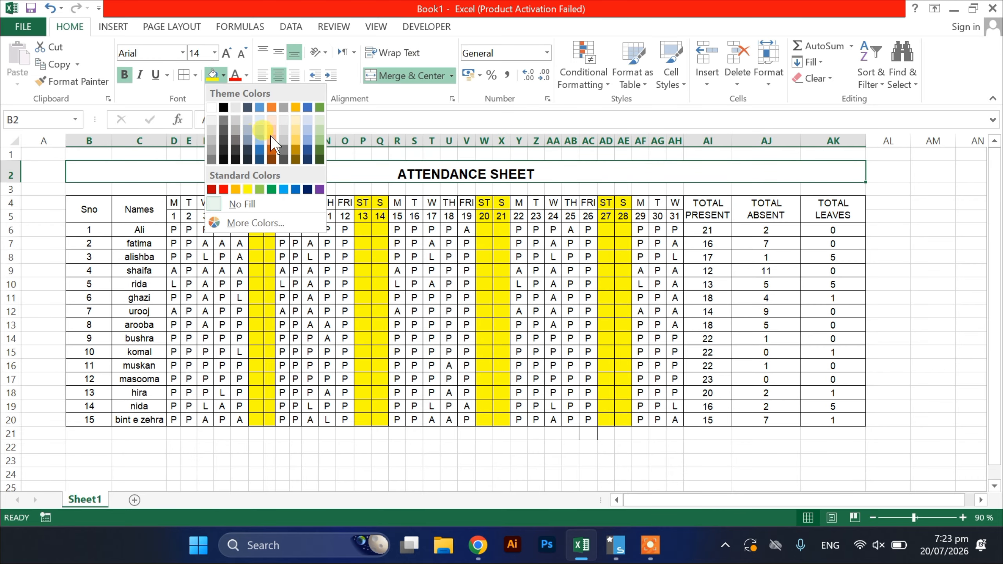
pyautogui.click(296, 109)
pyautogui.click(279, 51)
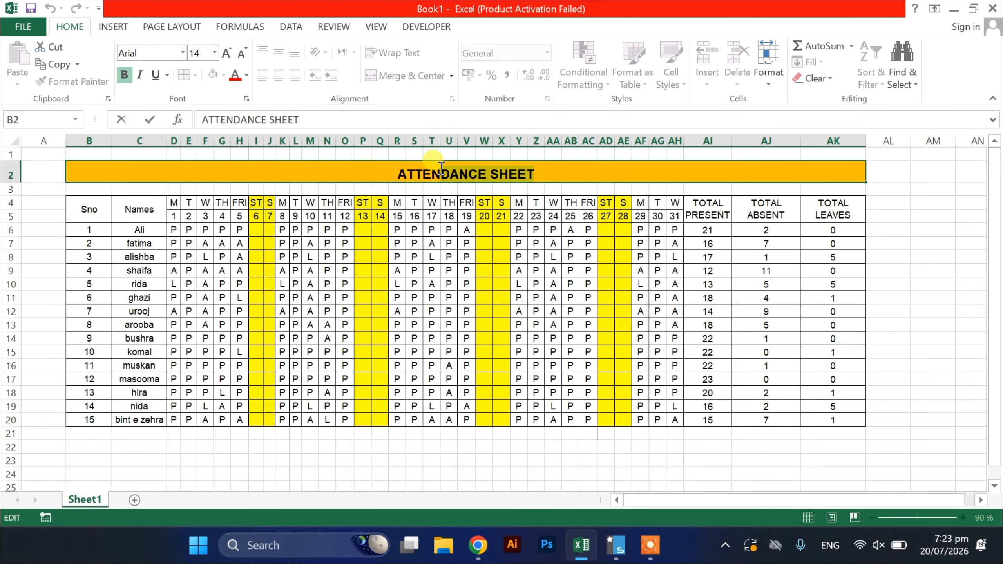
pyautogui.click(553, 271)
pyautogui.click(599, 180)
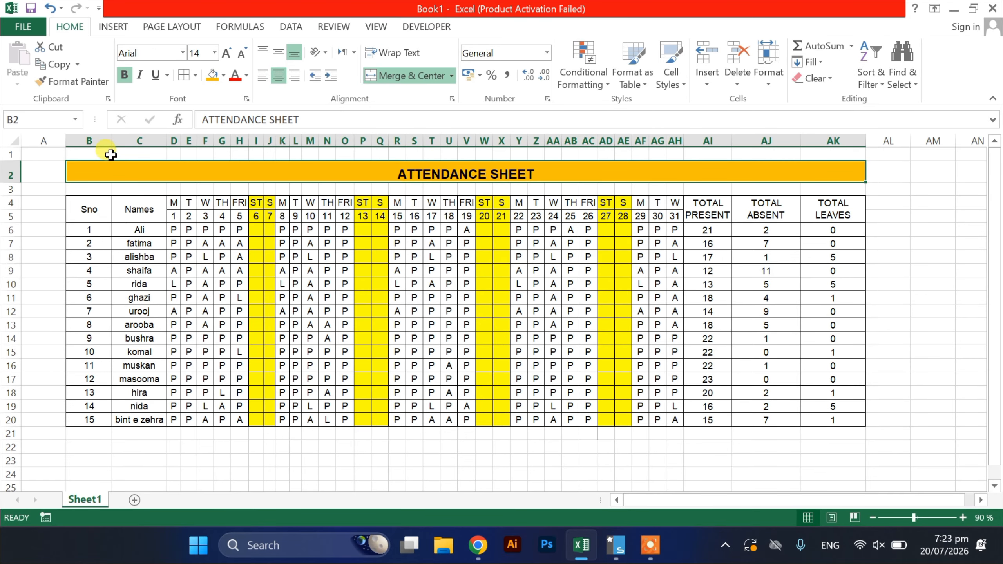
# Autofit the width of the Sno column B to its contents
pyautogui.doubleClick(112, 141)
# Give the TOTAL PRESENT header a dark green fill and white text
pyautogui.click(683, 209)
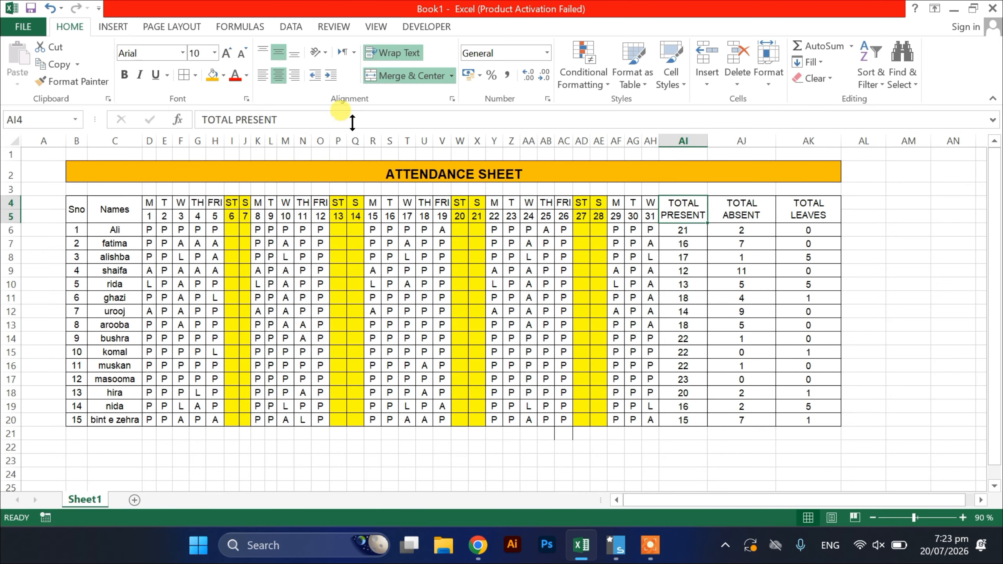
pyautogui.click(224, 75)
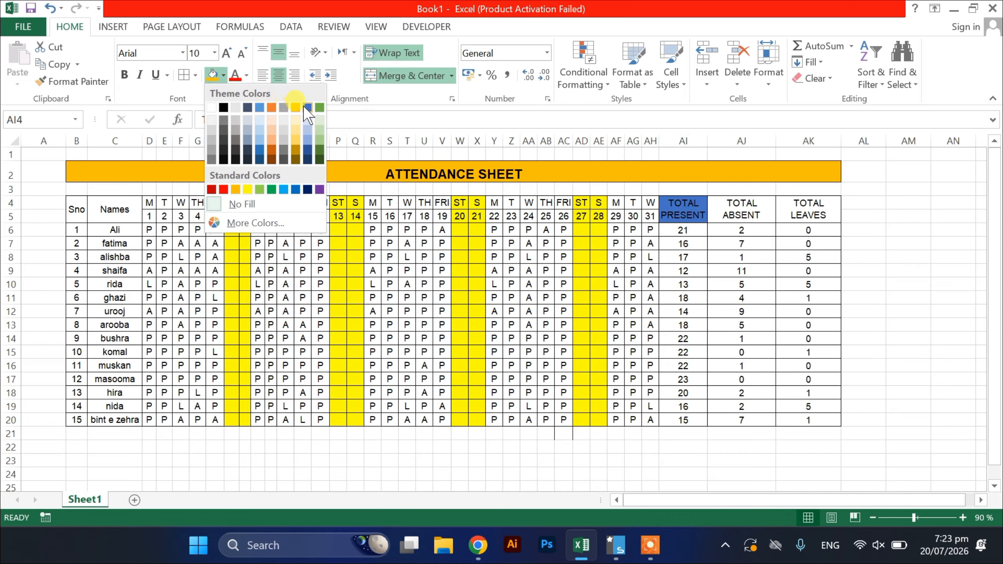
pyautogui.click(320, 145)
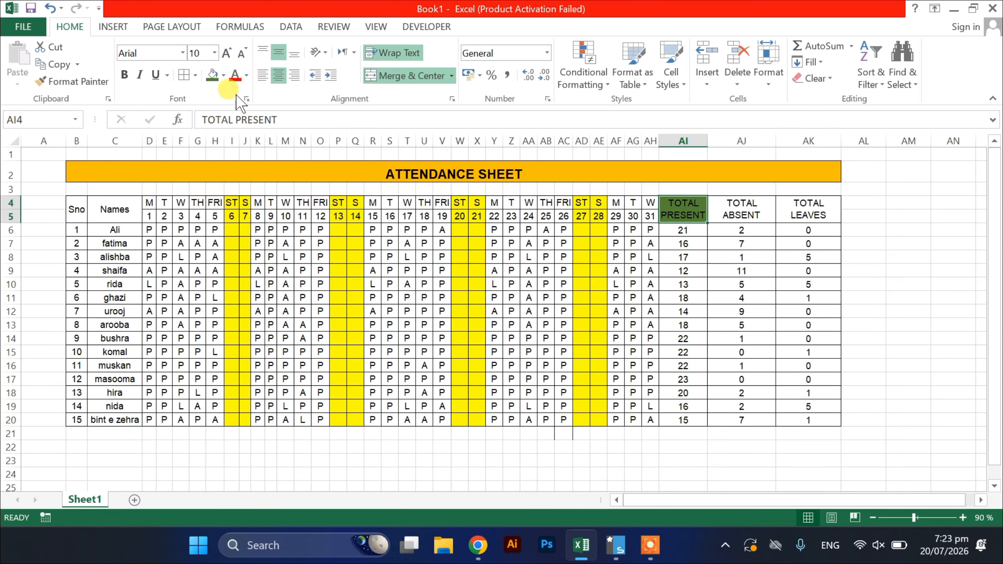
pyautogui.click(236, 75)
pyautogui.click(247, 75)
pyautogui.click(235, 124)
# Fill the present-day totals in AI6:AI20 with the lightest green theme shade
pyautogui.moveTo(683, 230); pyautogui.dragTo(687, 419)
pyautogui.click(223, 75)
pyautogui.click(320, 120)
# Give the TOTAL ABSENT header a dark orange fill and white text
pyautogui.click(733, 202)
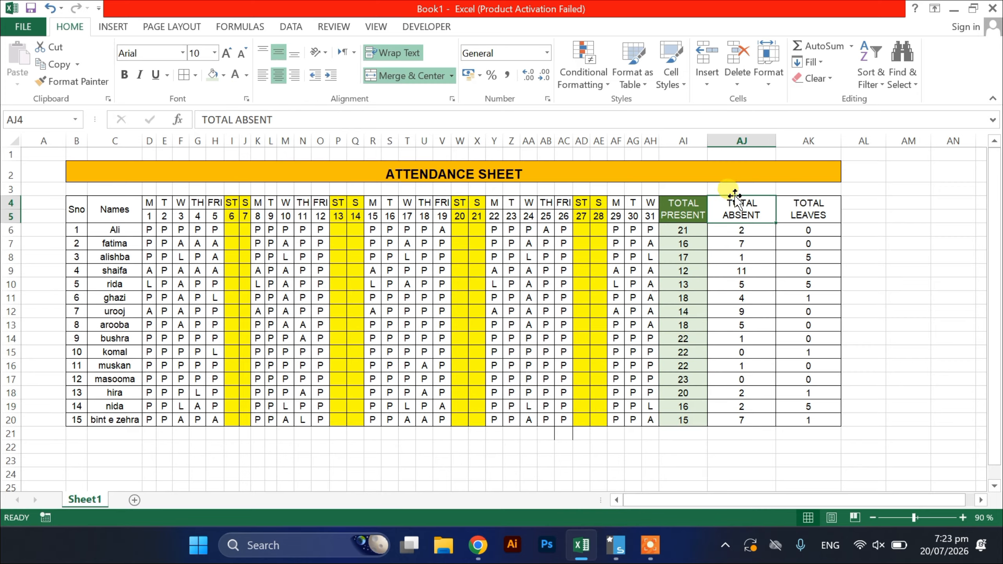
pyautogui.click(224, 76)
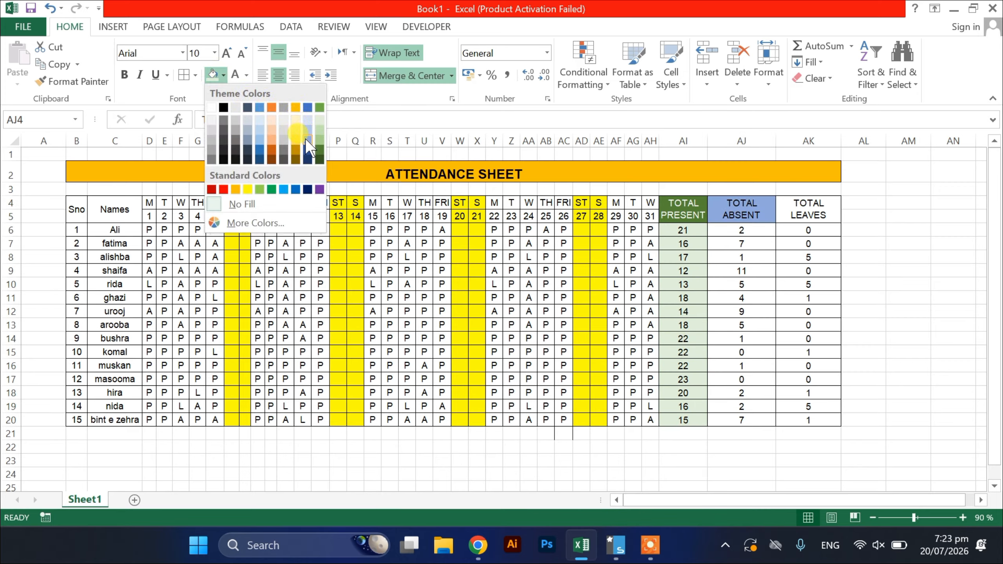
pyautogui.click(272, 149)
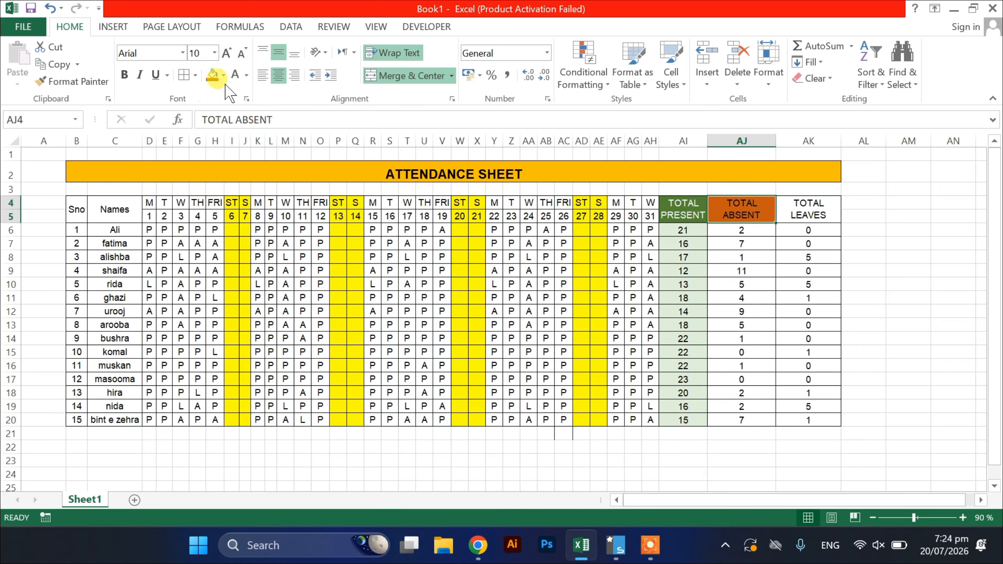
# Select the absence totals in AJ6:AJ20
pyautogui.moveTo(731, 230); pyautogui.dragTo(732, 424)
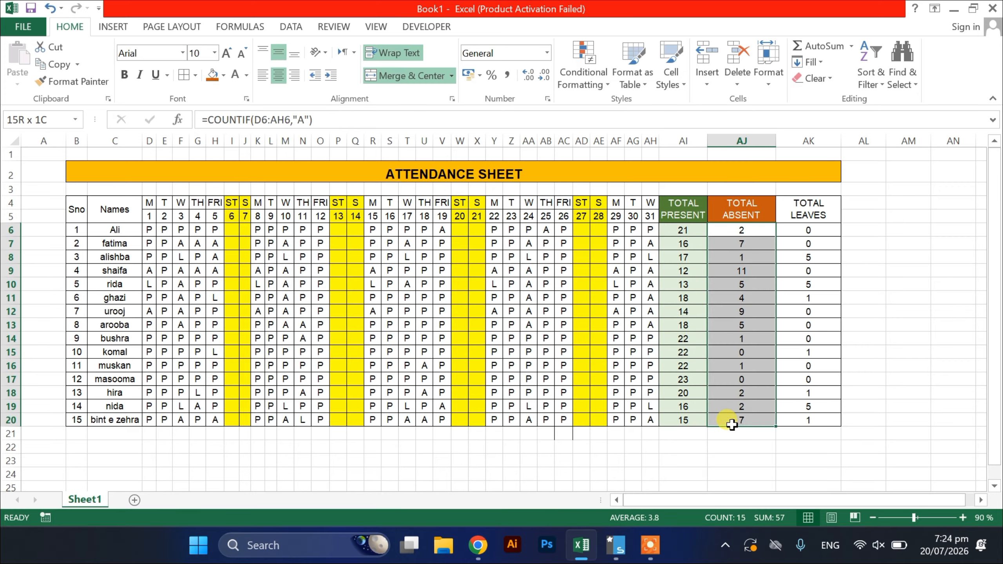